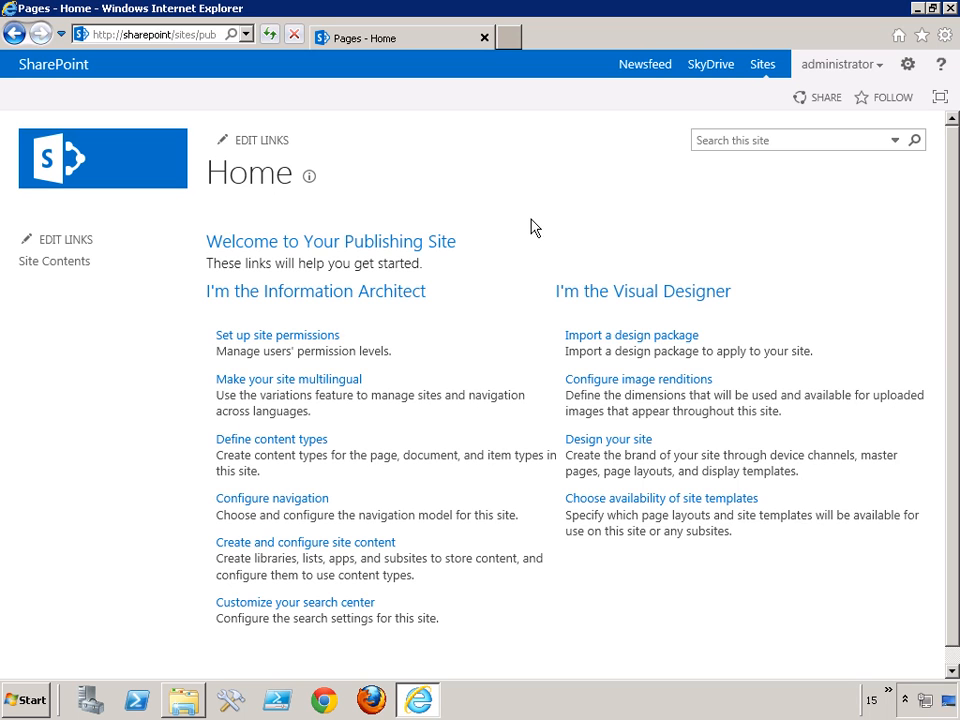
- Open the site's Design Manager, look through the pre-installed looks, and return to the Design Manager welcome page
click(906, 65)
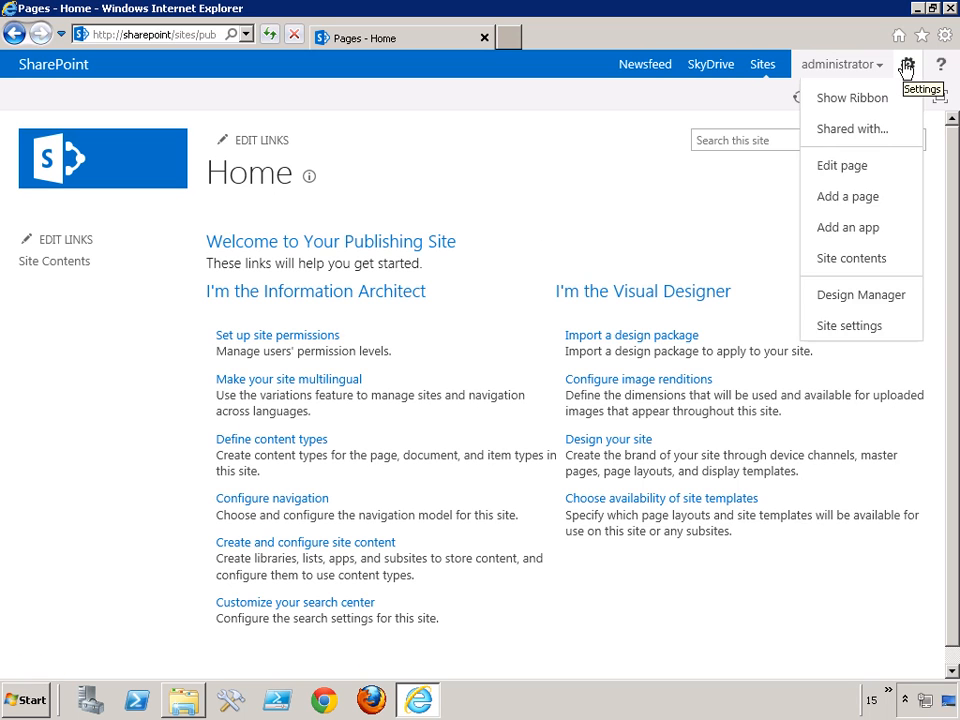
click(833, 295)
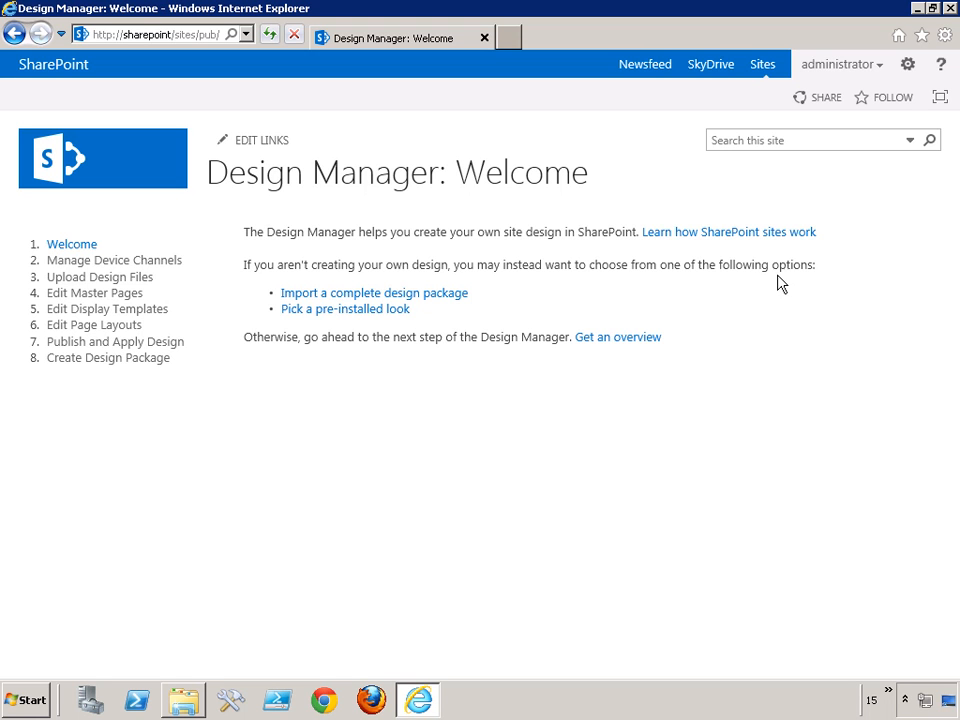
click(307, 312)
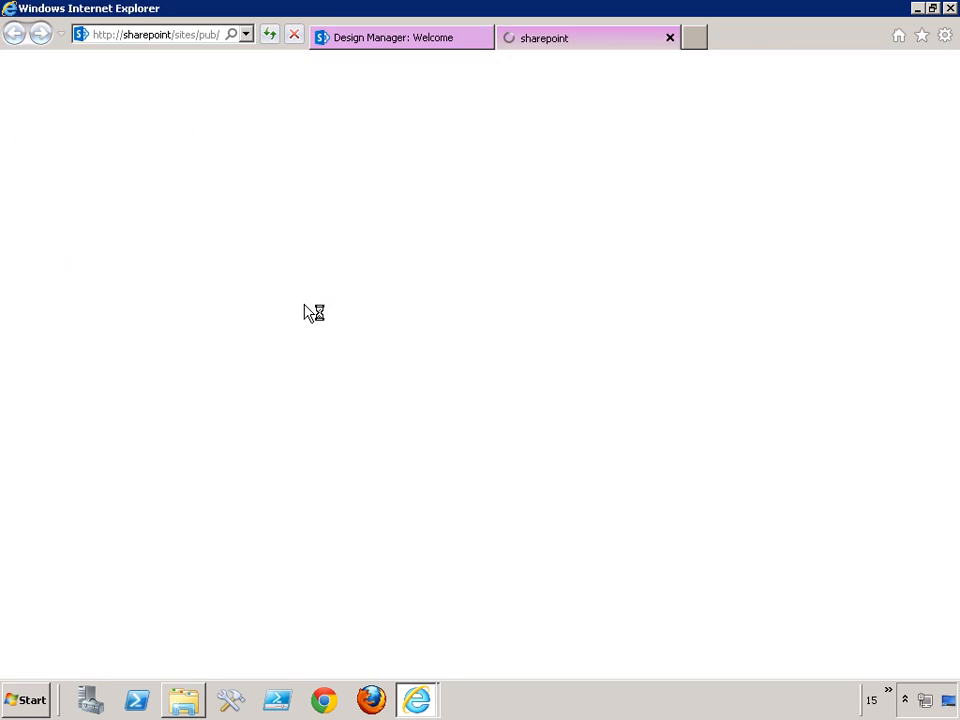
scroll(307, 312, down, 10)
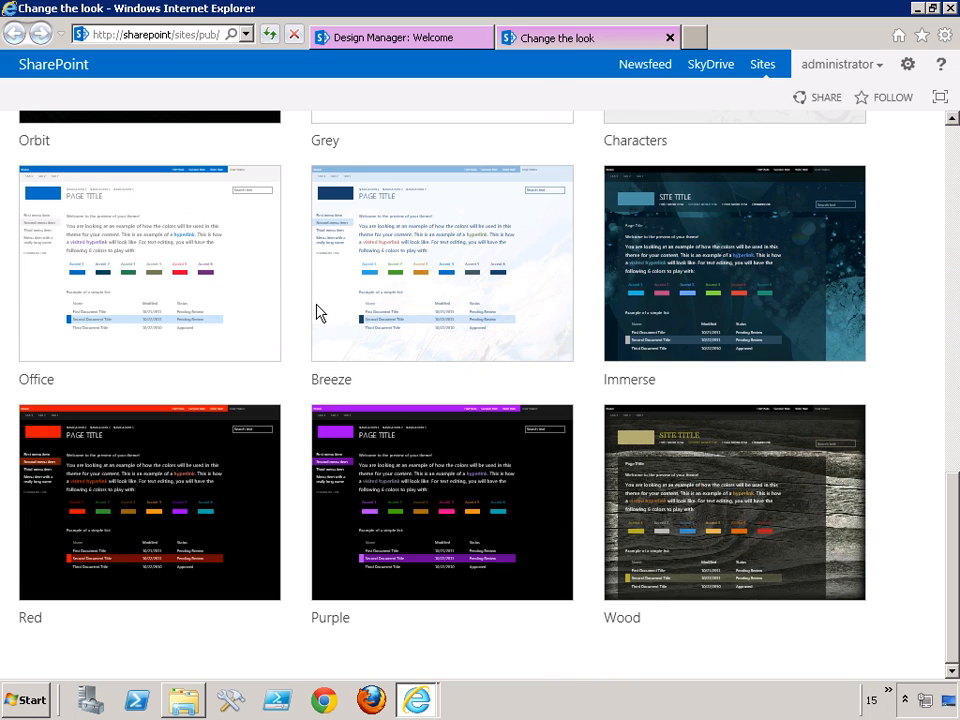
click(397, 38)
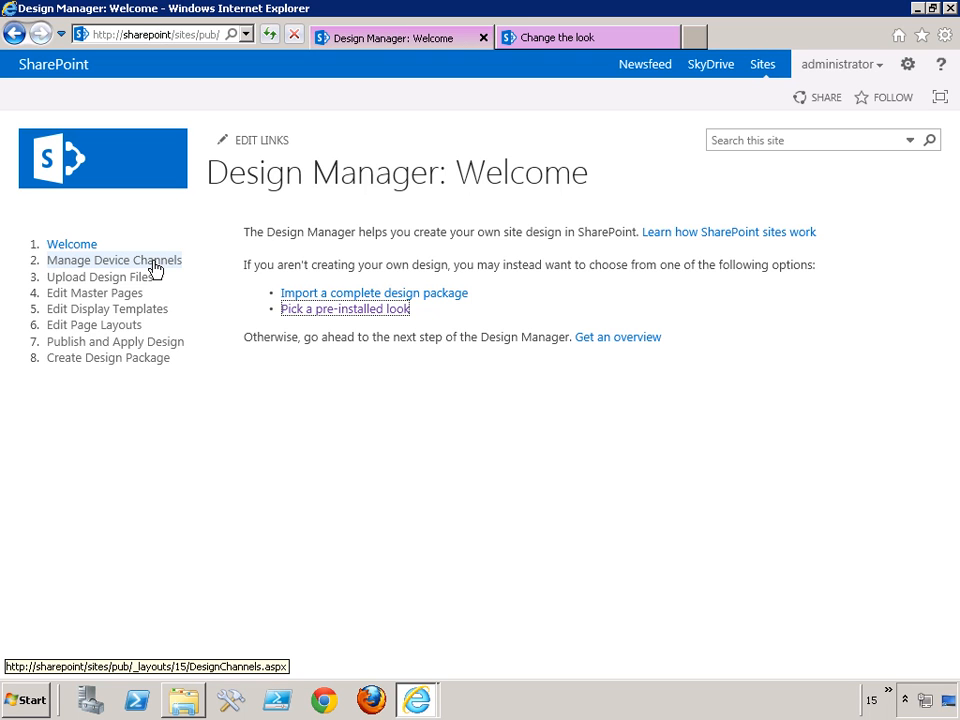
- Go to the Upload Design Files stage of Design Manager and bring up the mapped masterpage drive in Windows Explorer
click(72, 278)
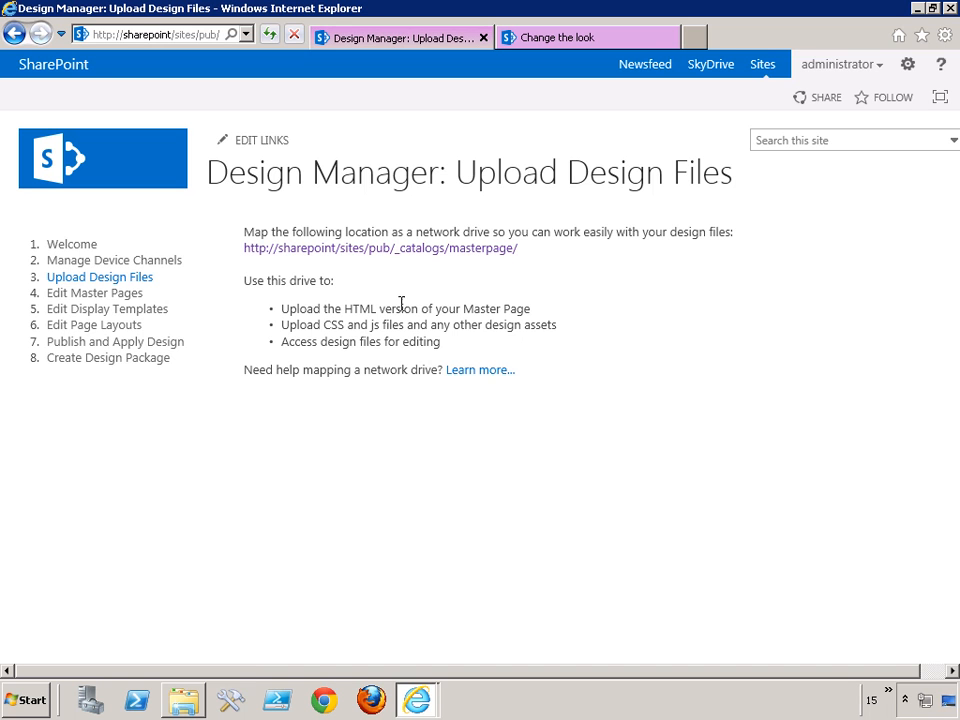
click(183, 700)
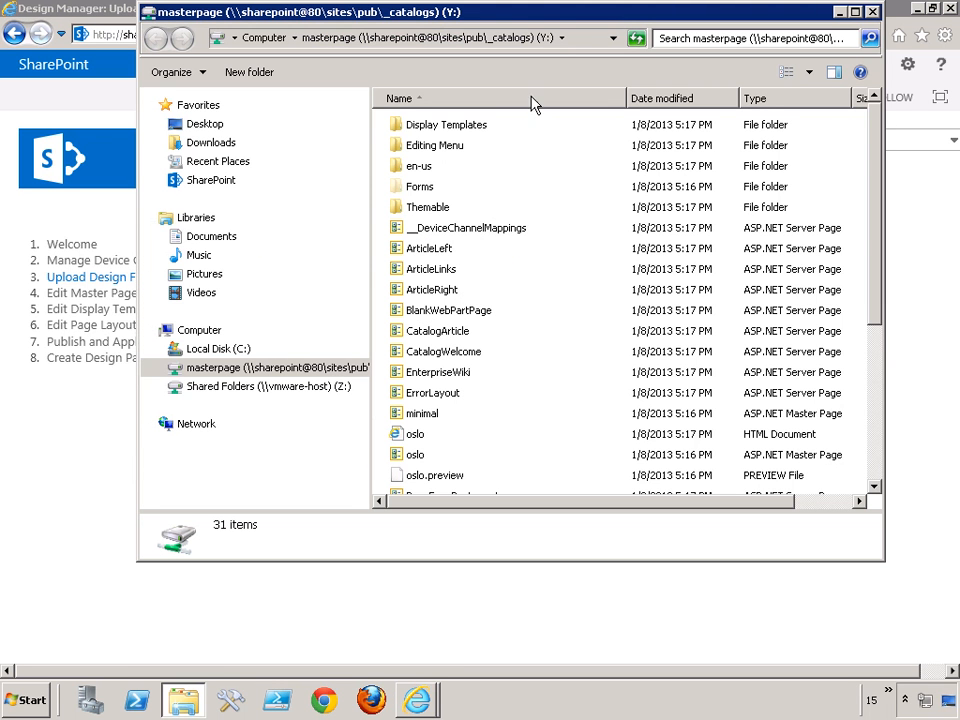
drag(530, 13, 527, 88)
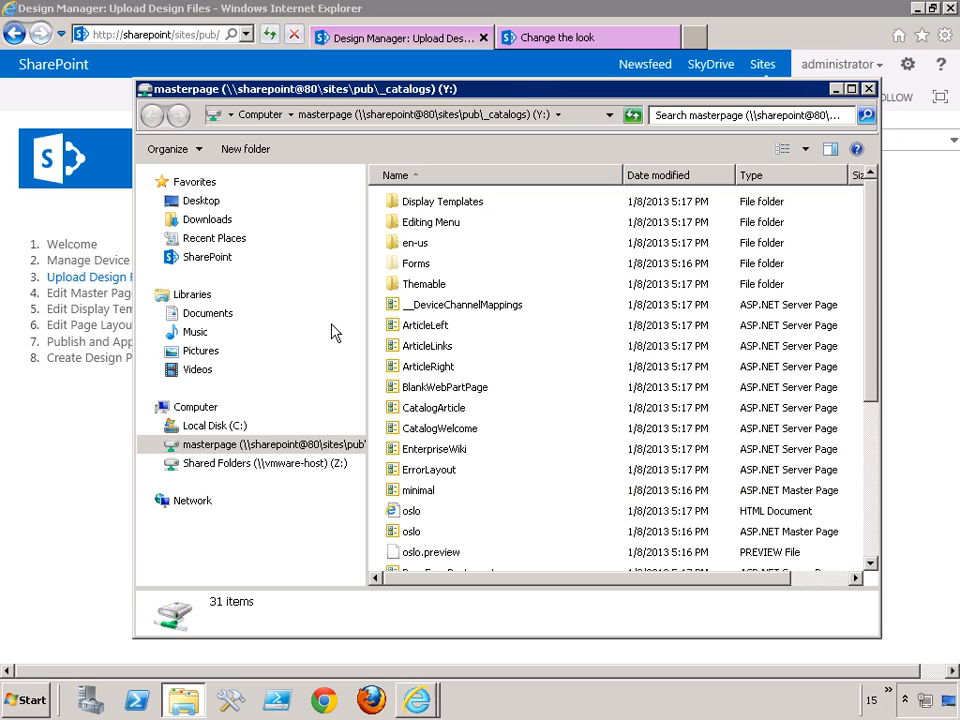
- Copy the TheGreenHouse folder from the Documents library in a second Windows Explorer window
right_click(31, 702)
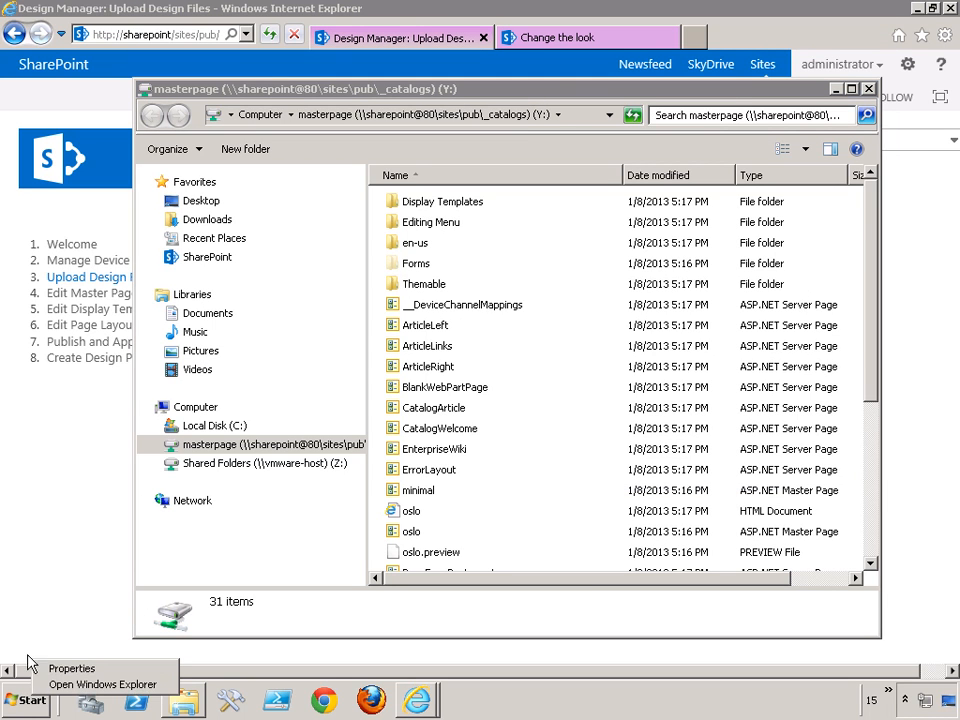
click(82, 685)
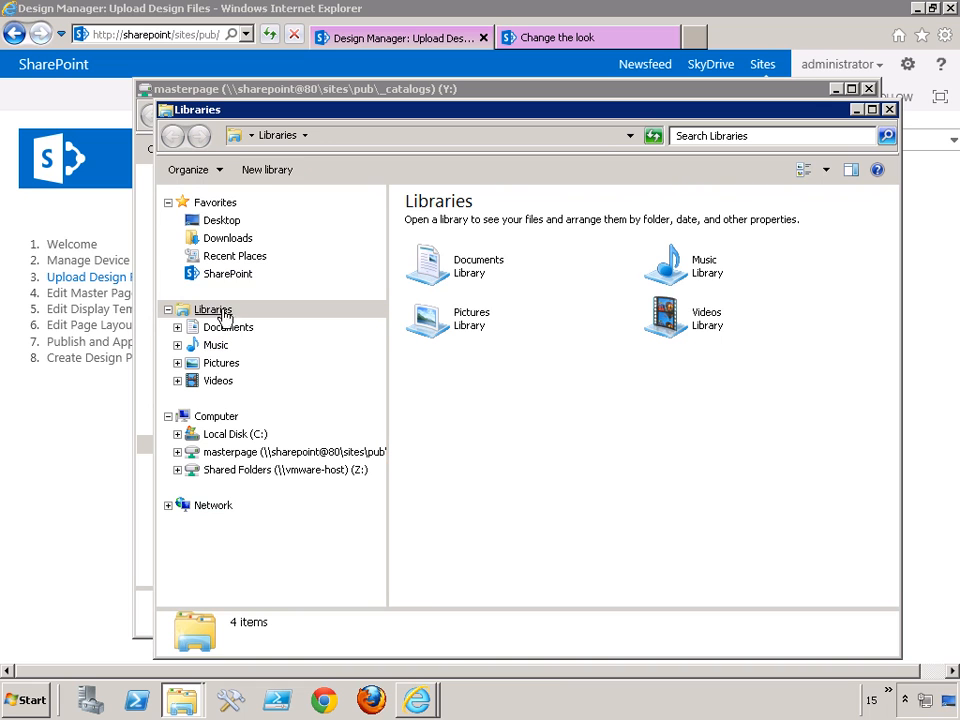
click(251, 333)
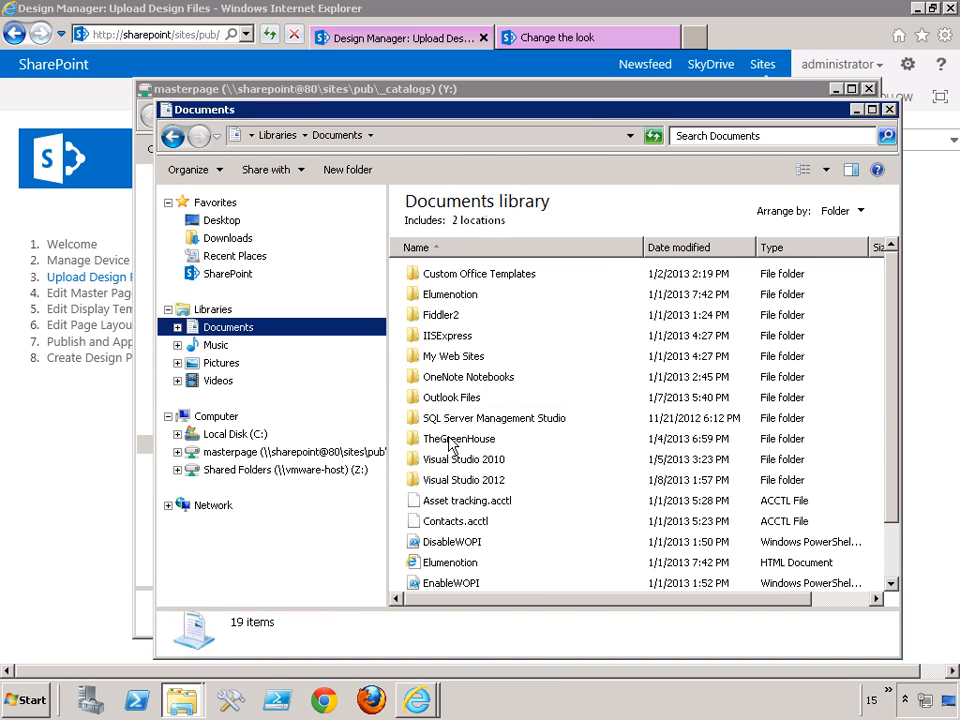
right_click(452, 440)
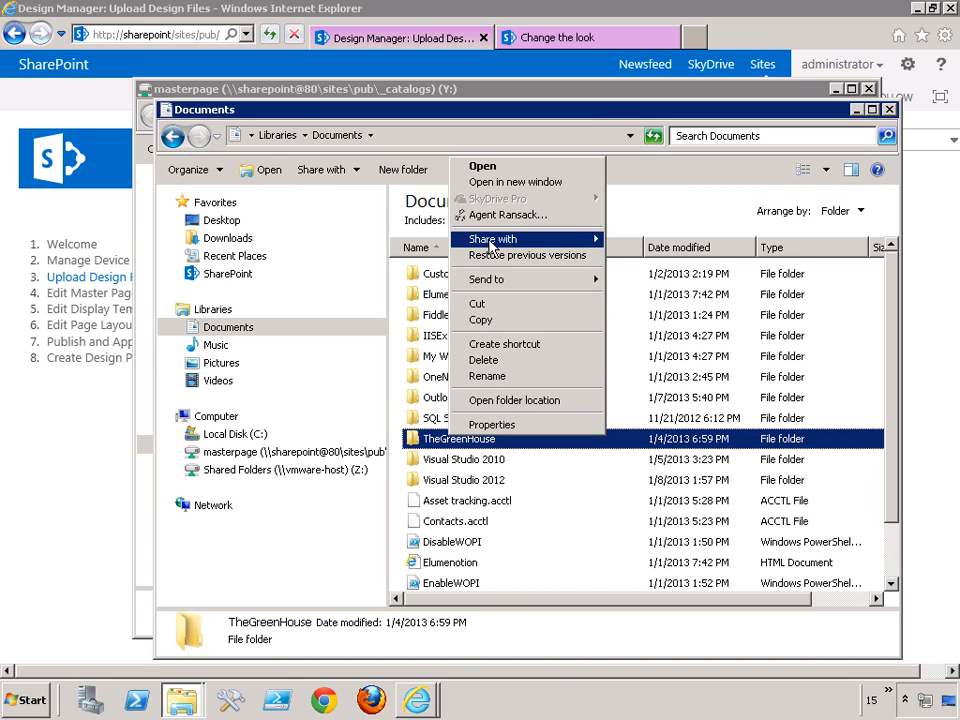
click(484, 322)
- Paste the copied TheGreenHouse folder into the mapped masterpage drive and return to the browser
click(469, 89)
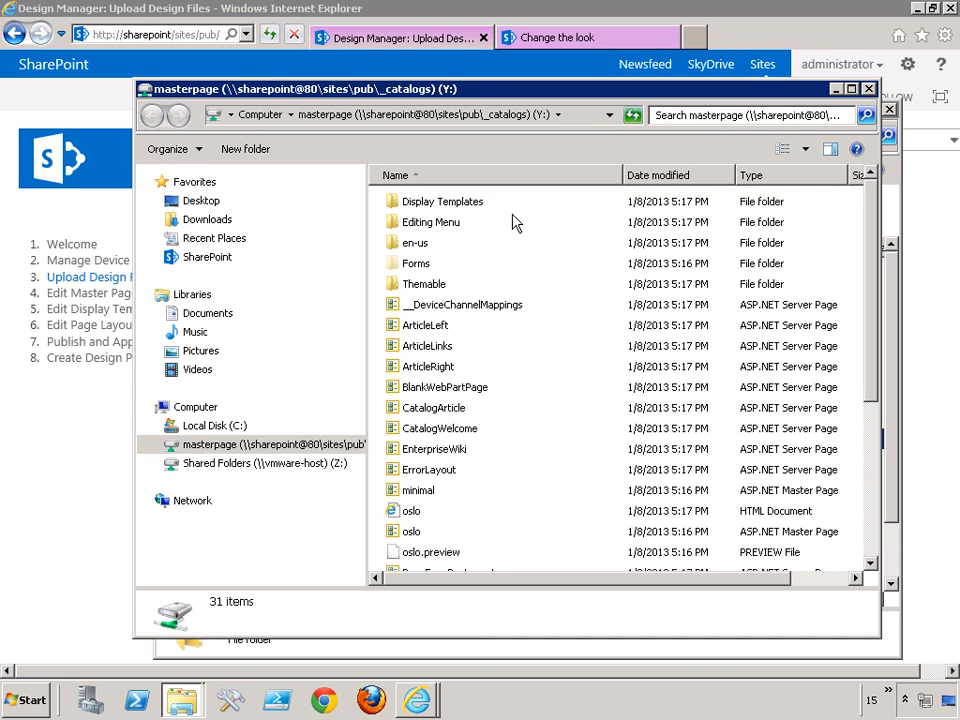
right_click(548, 364)
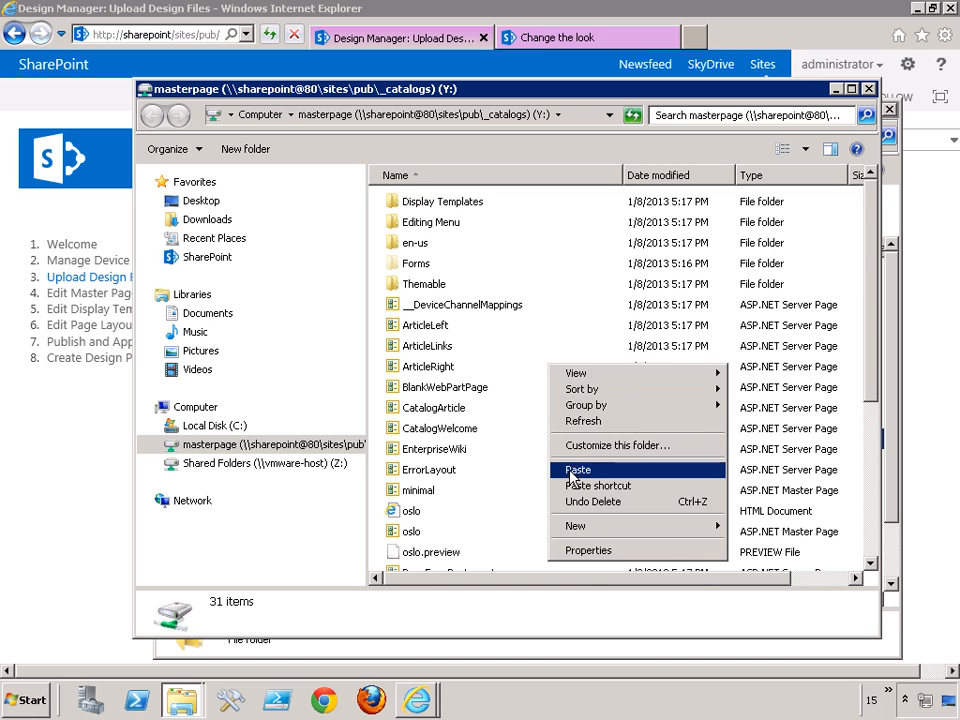
click(572, 468)
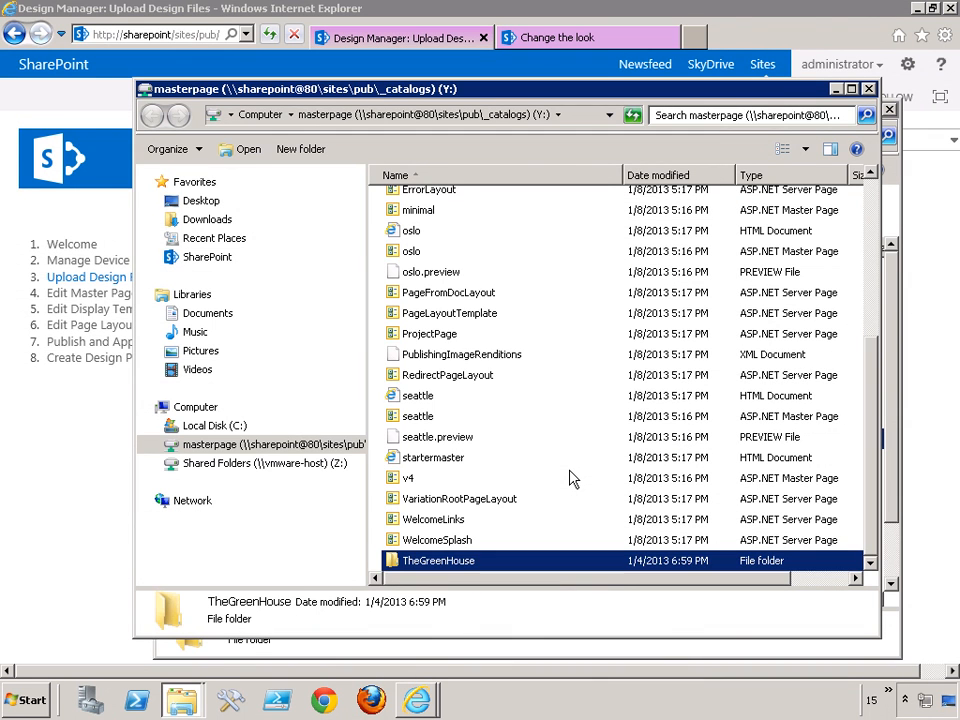
click(511, 5)
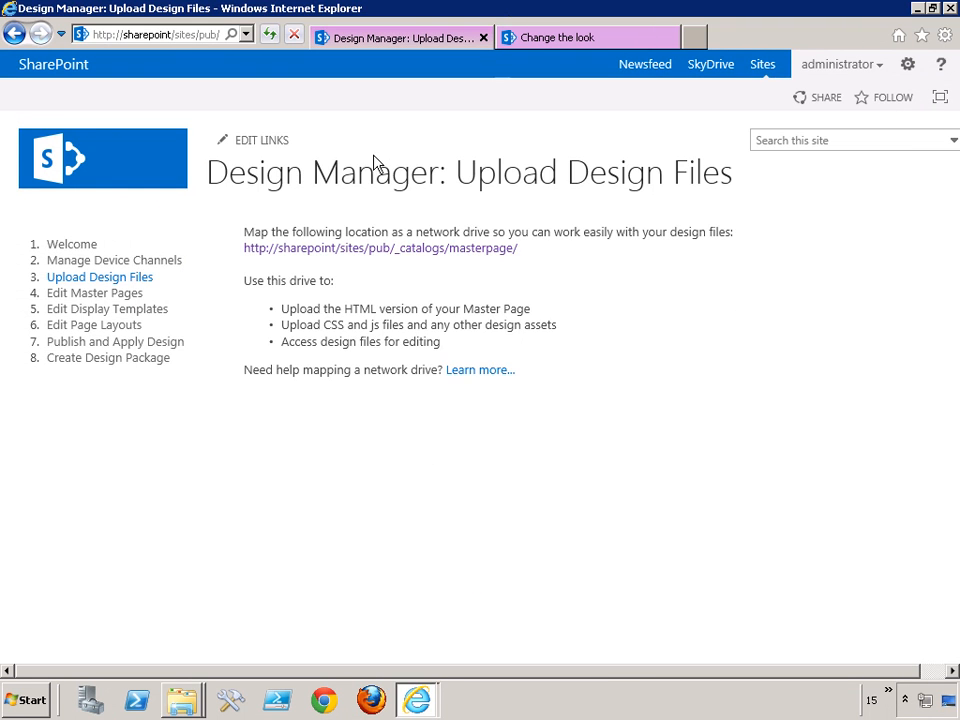
- Convert index.html from the TheGreenHouse folder to a SharePoint master page and open the preview of index
click(75, 297)
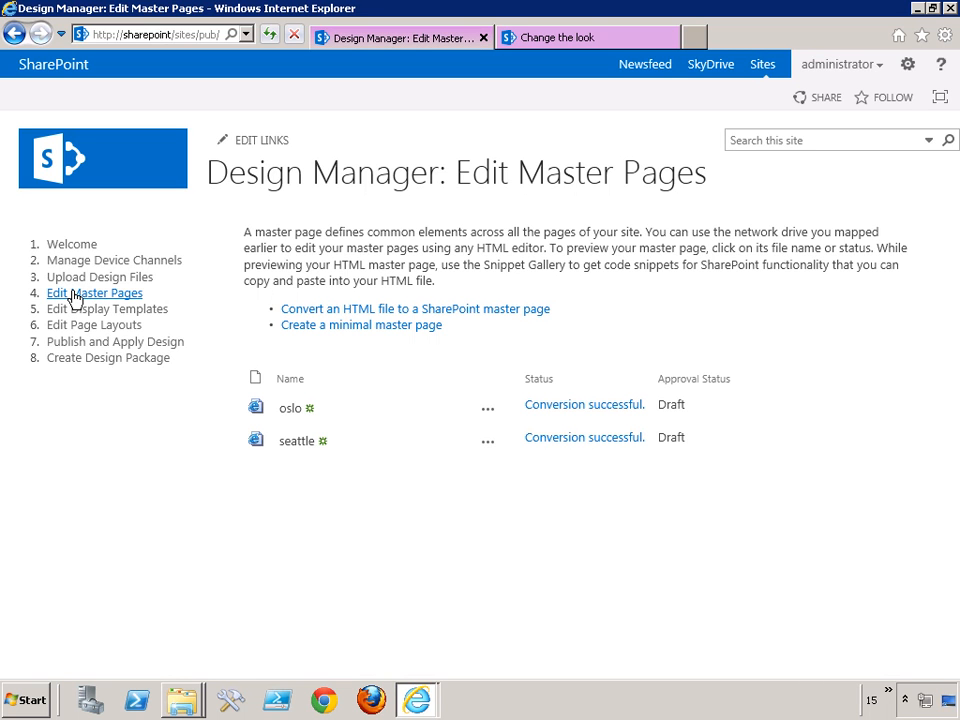
click(321, 313)
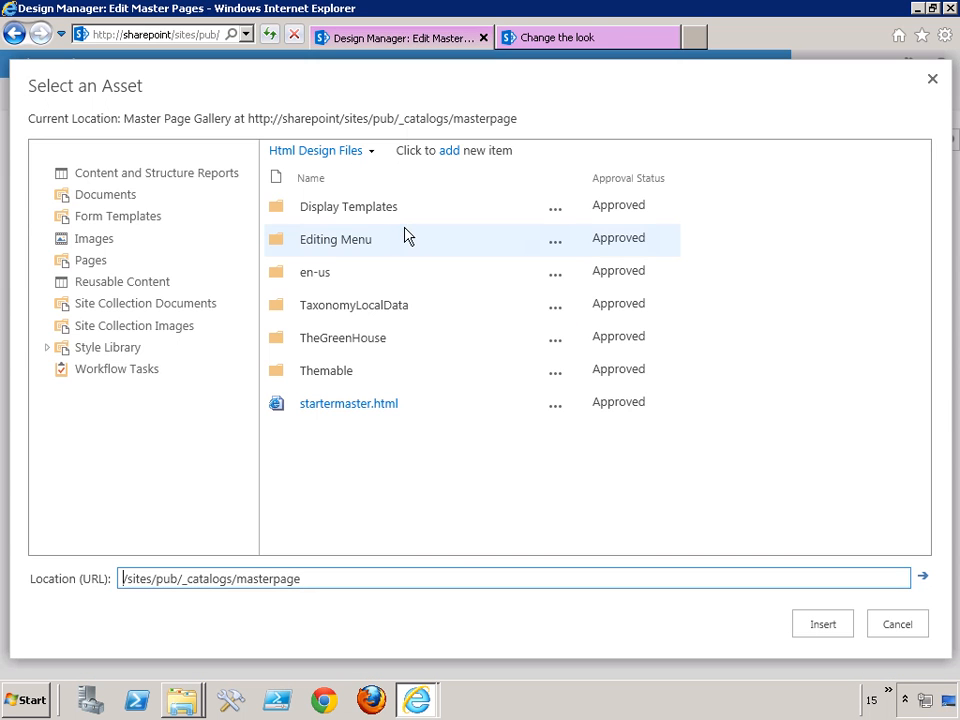
click(335, 339)
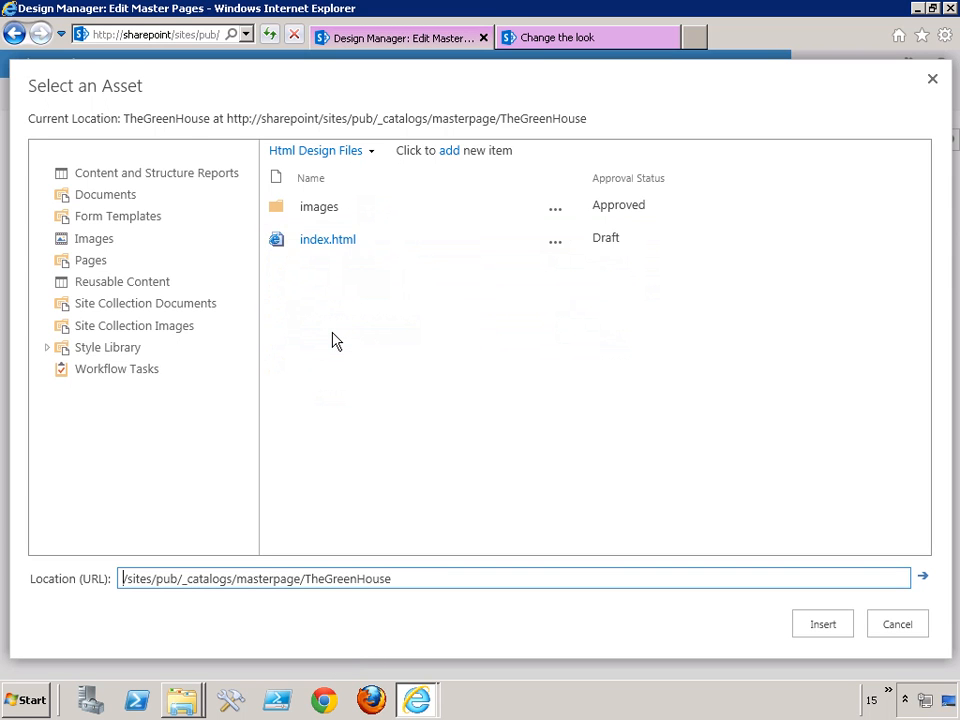
click(316, 244)
click(316, 243)
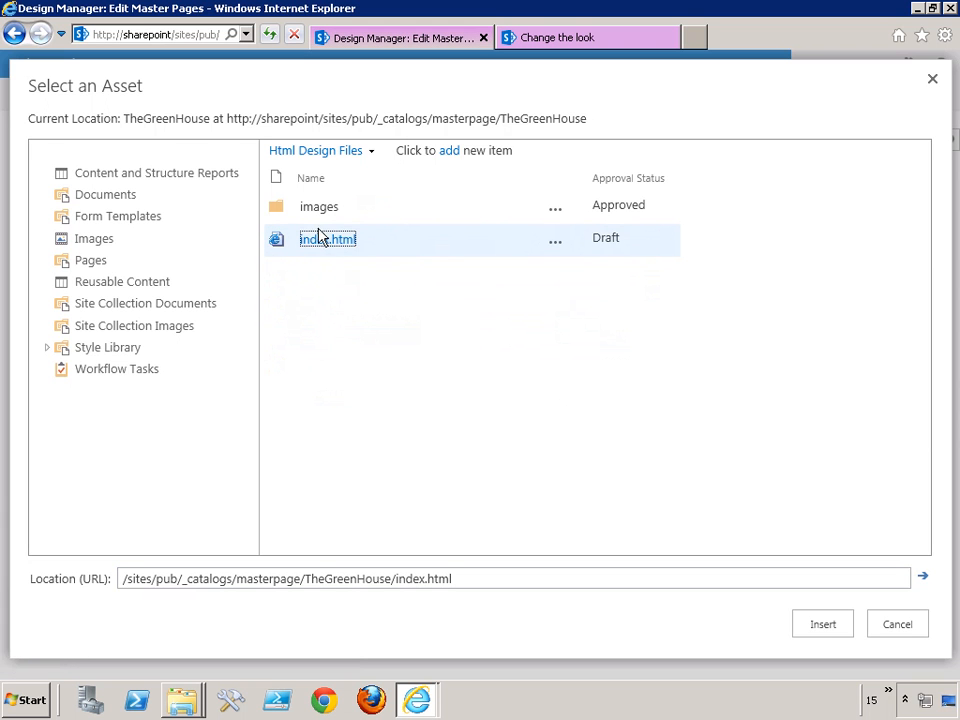
click(822, 624)
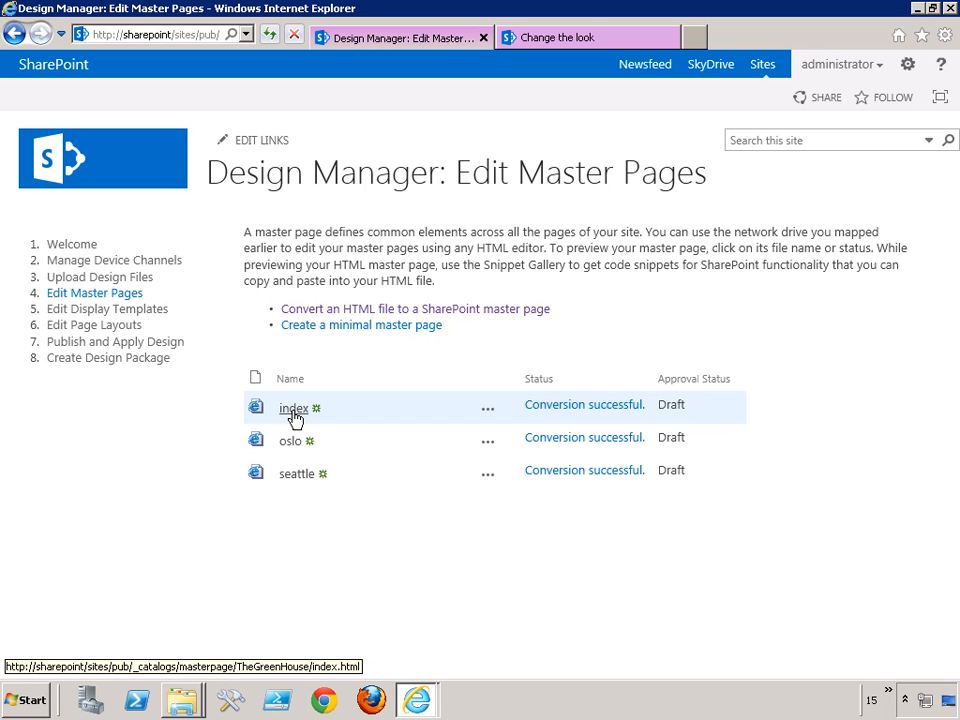
click(295, 418)
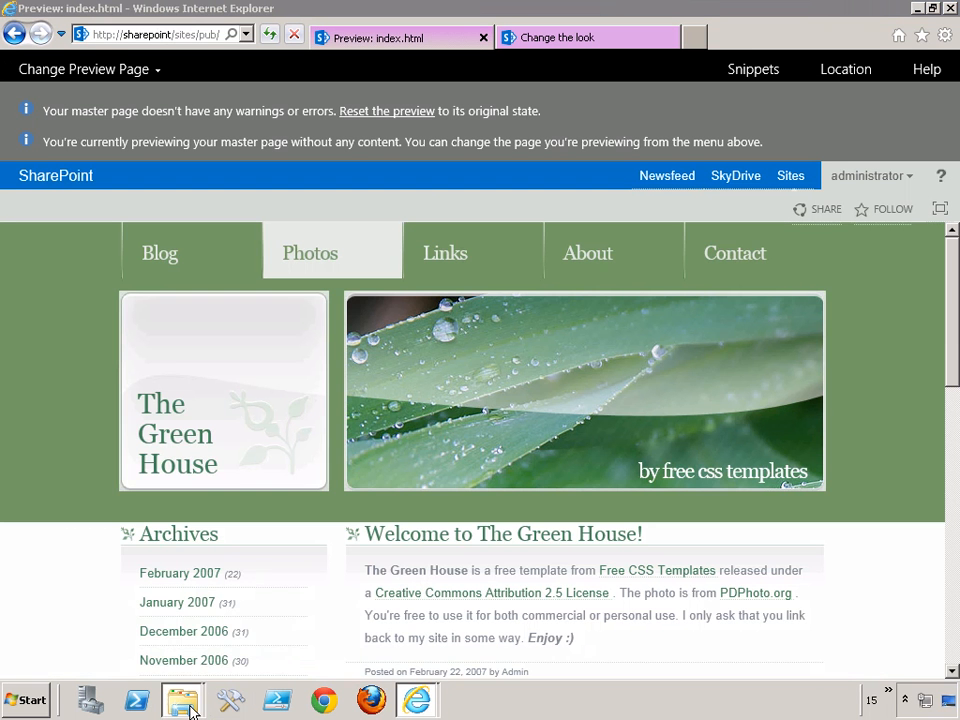
- Open the index HTML document from TheGreenHouse on the mapped masterpage drive in Microsoft Visual Studio 2012
mouse_move(195, 708)
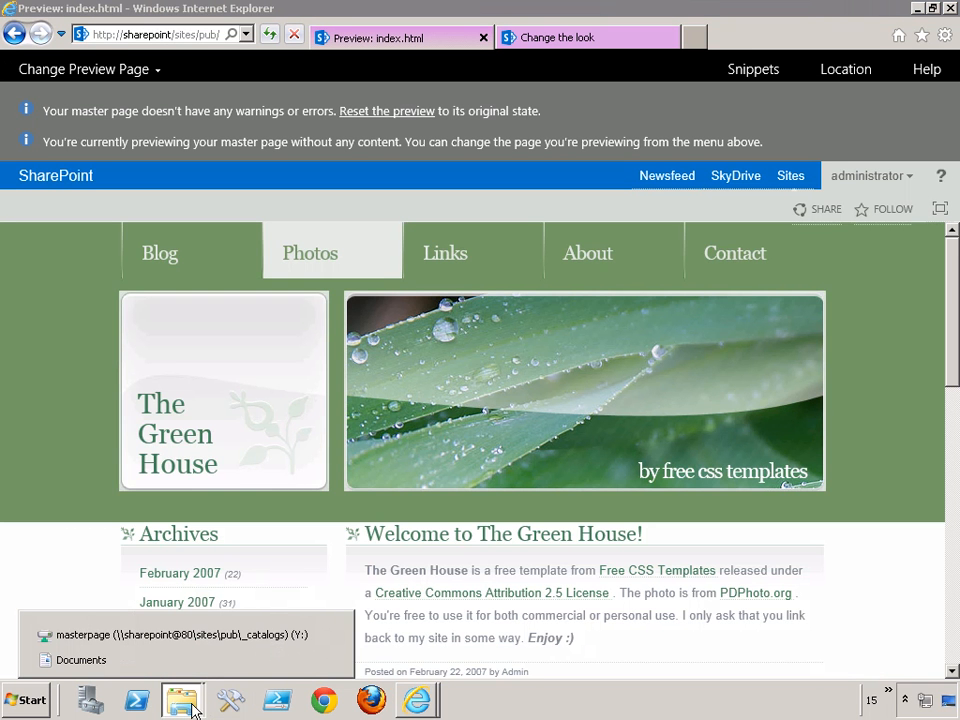
click(113, 646)
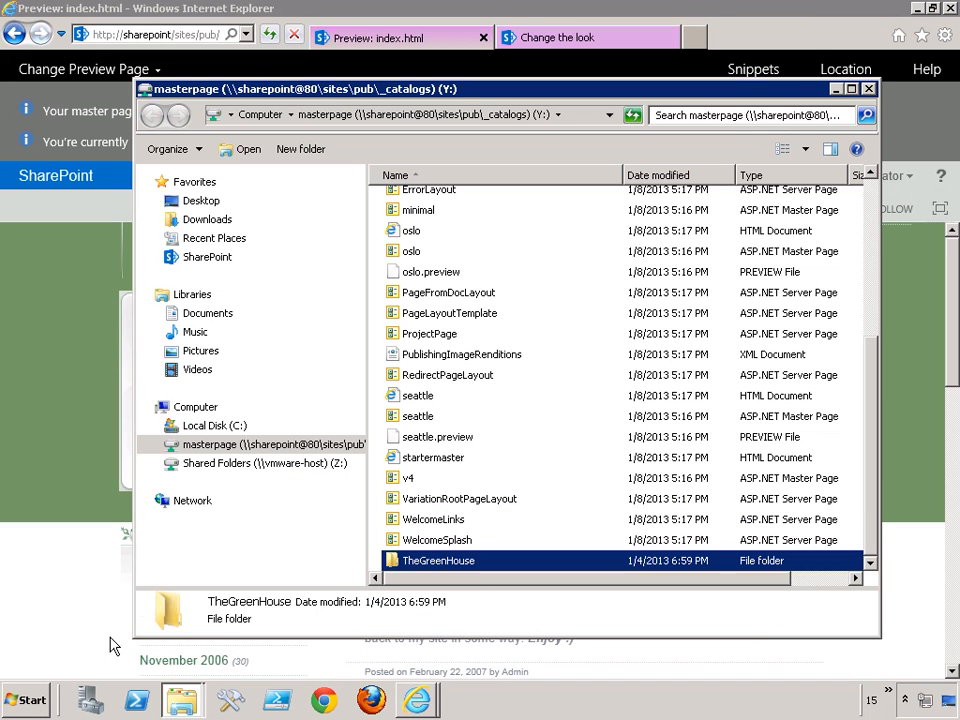
double_click(418, 562)
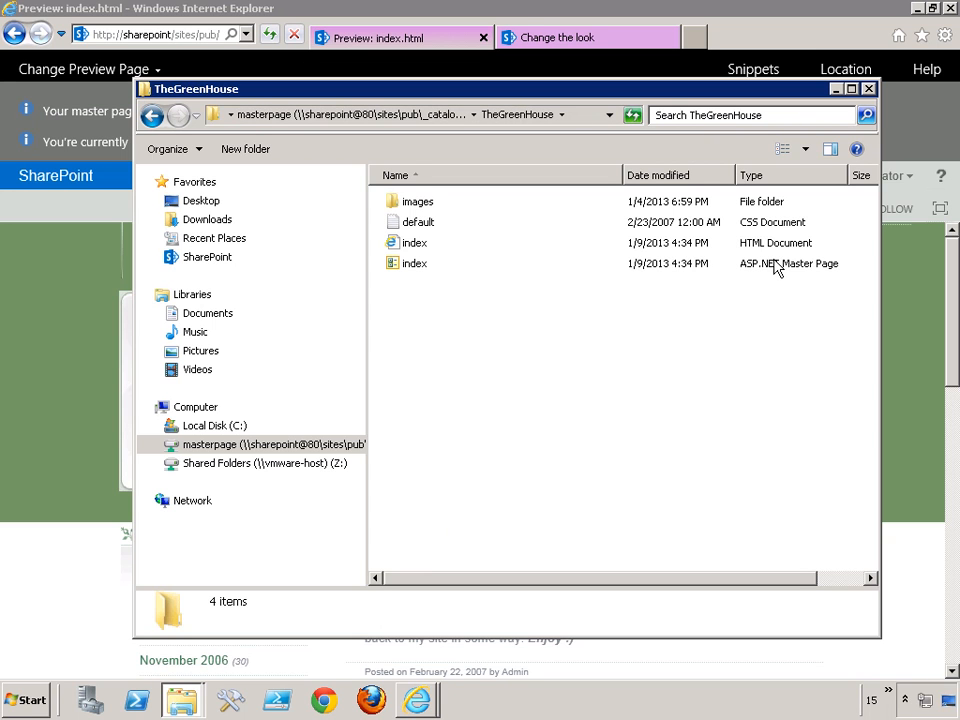
right_click(414, 249)
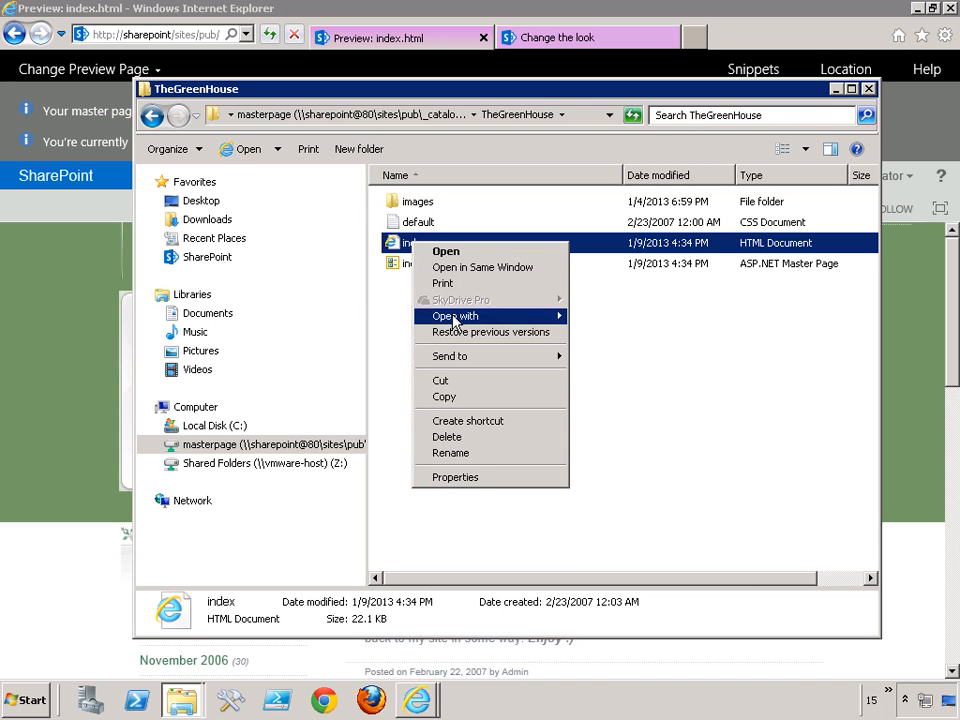
mouse_move(456, 317)
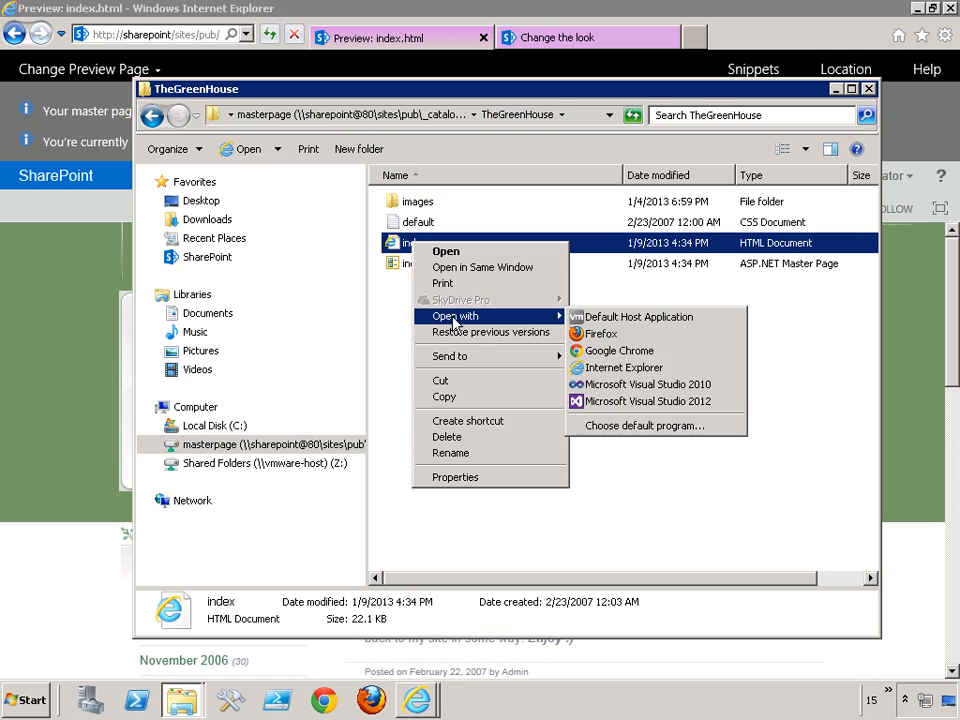
click(637, 402)
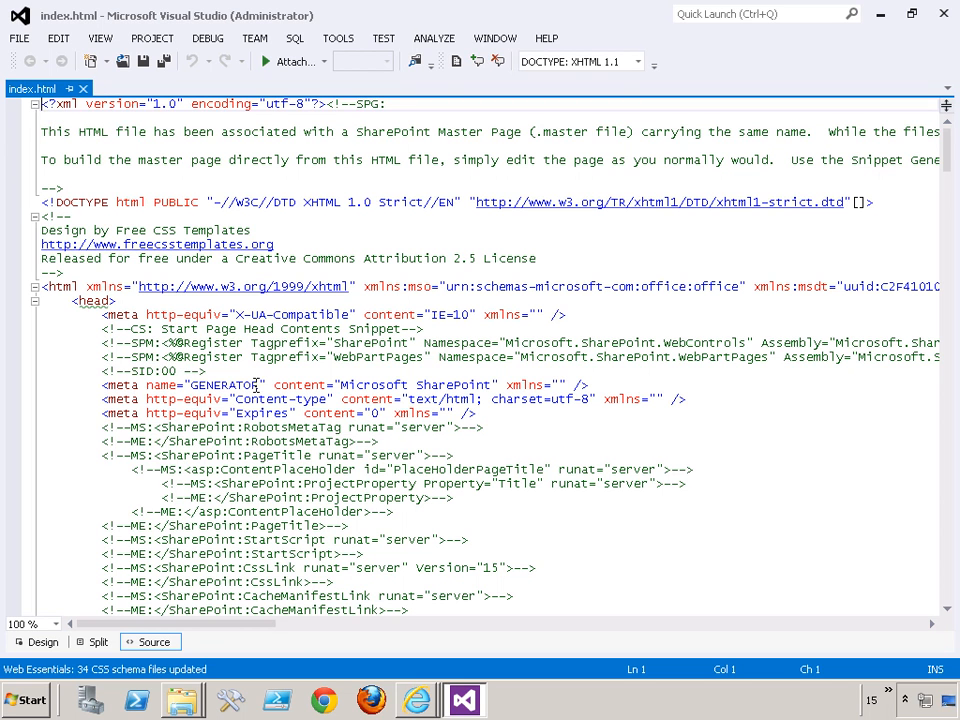
- Locate the yellow DefaultContentBlock div below the footer in Design view and delete it from index.html in Split view
drag(253, 624, 133, 604)
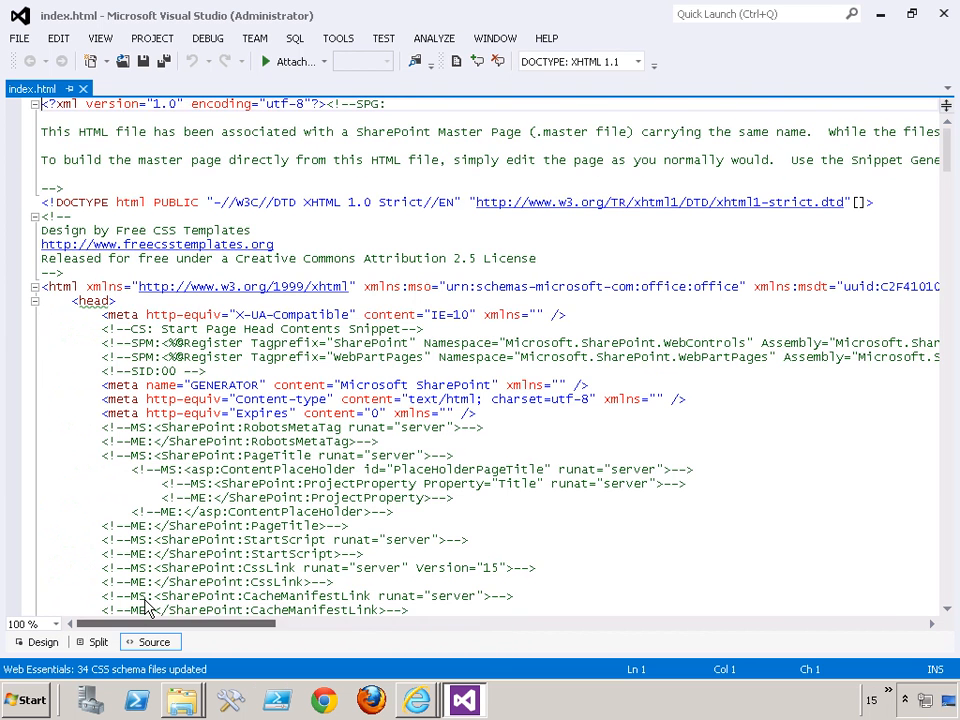
click(42, 643)
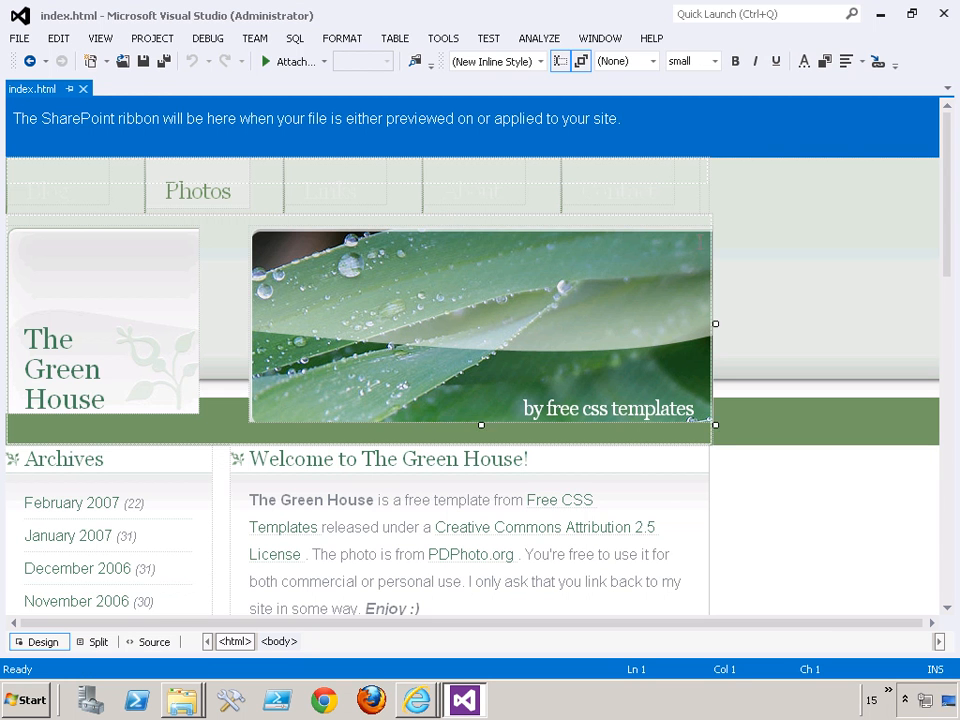
drag(950, 205, 936, 535)
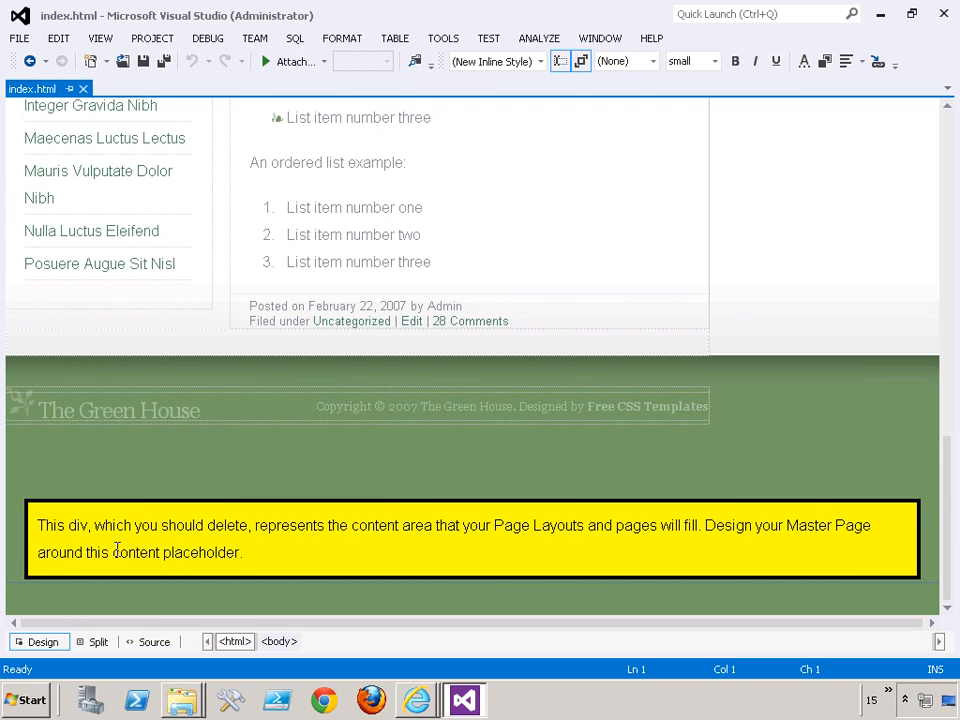
click(33, 512)
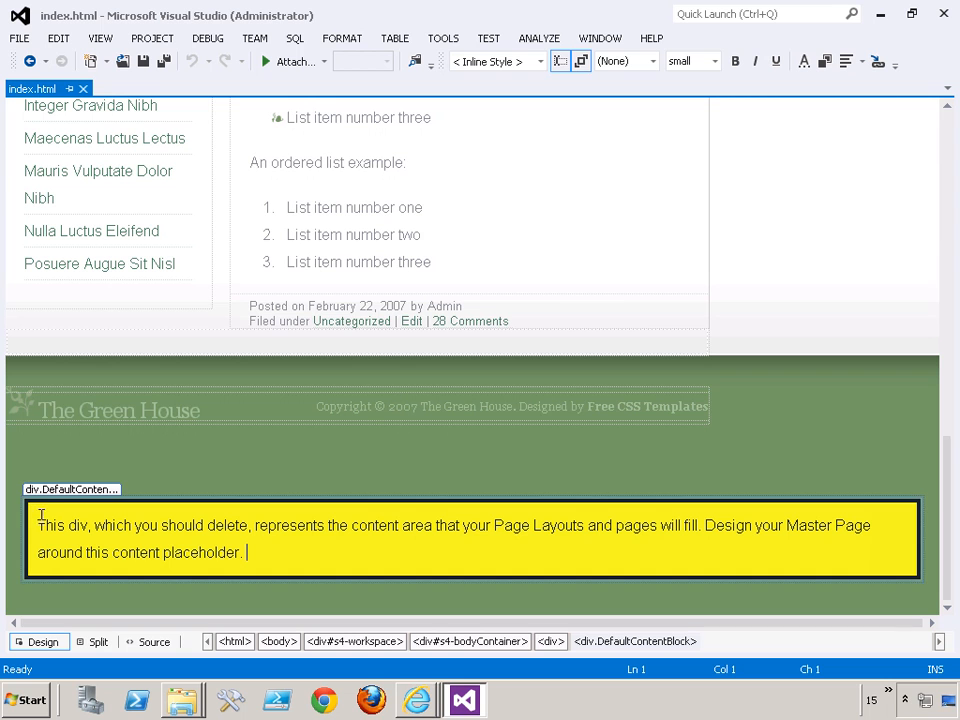
click(98, 642)
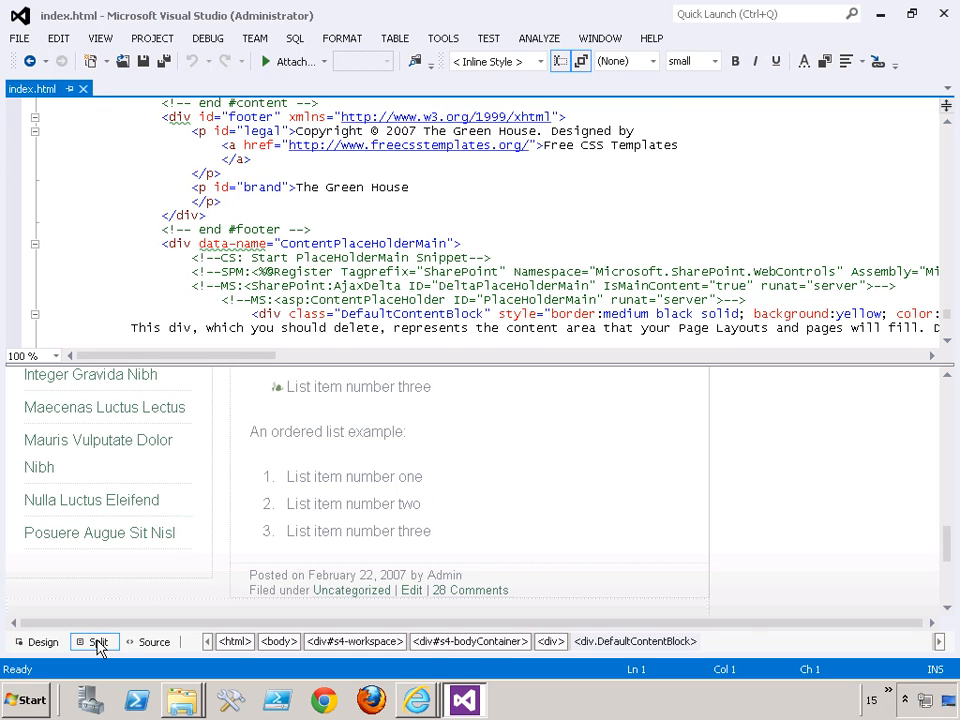
click(621, 642)
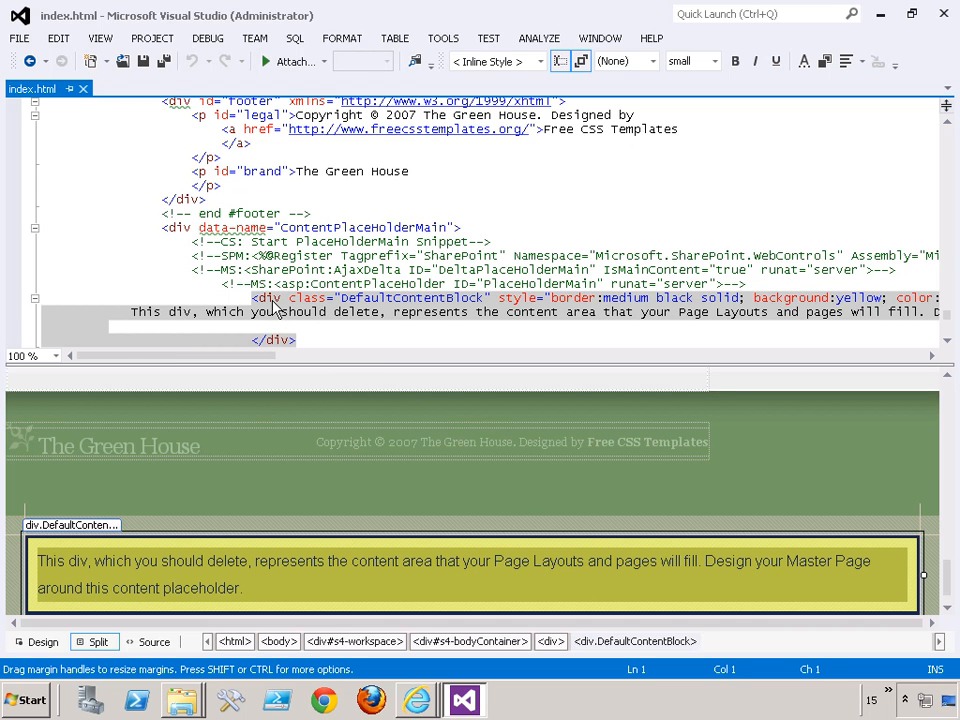
key(Delete)
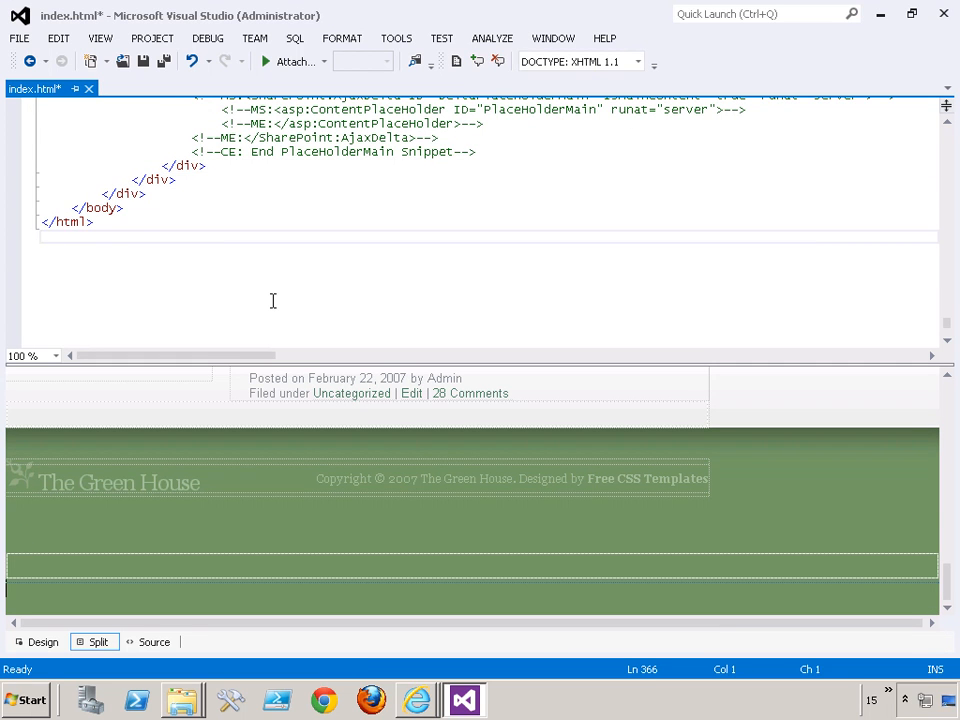
- Cut the ContentPlaceHolderMain div that follows the footer in the index.html source
scroll(273, 301, up, 3)
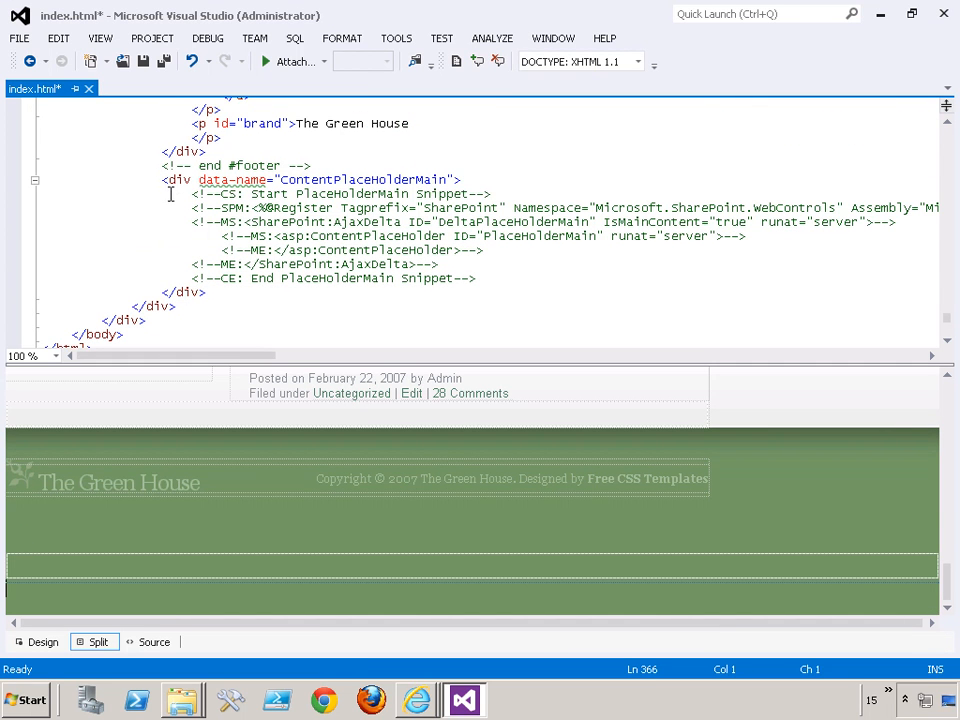
drag(161, 180, 211, 293)
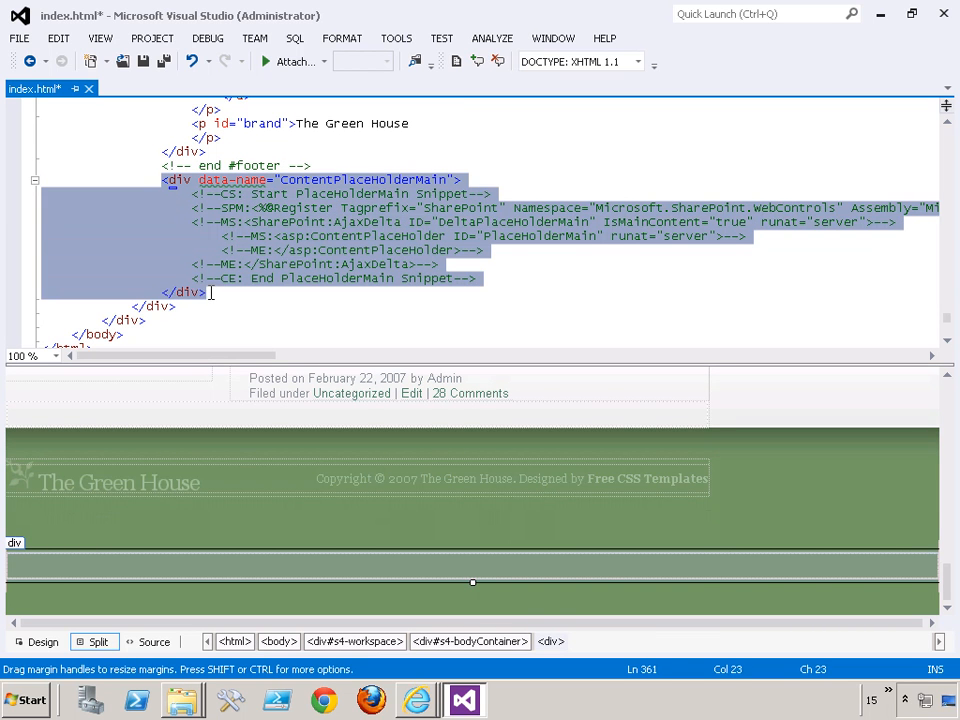
key(Delete)
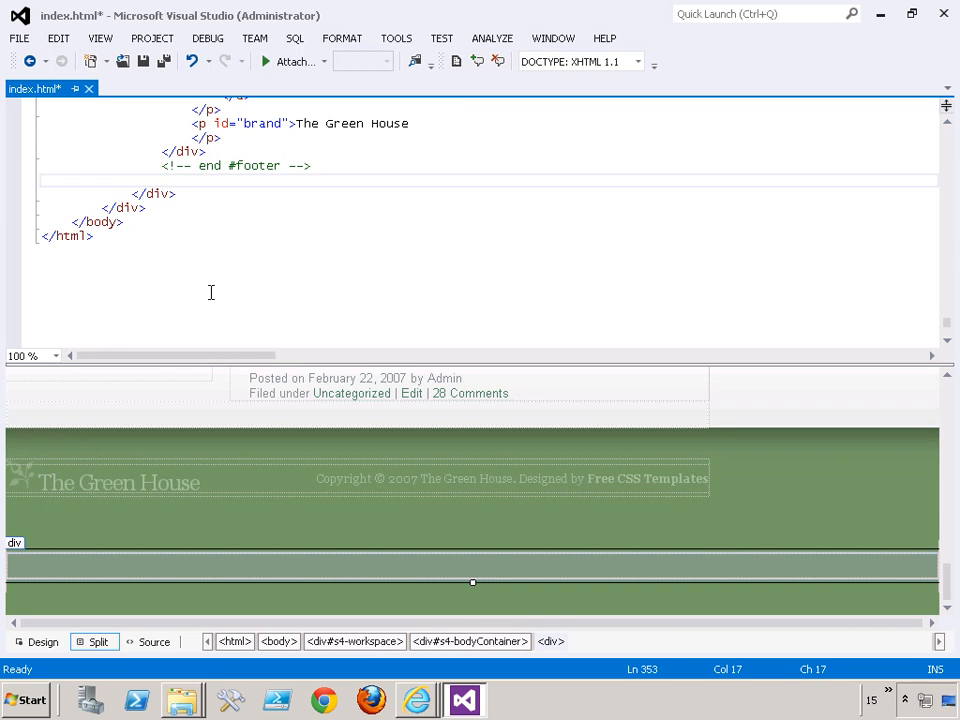
- Collapse the content div inside the wrapper div and replace it with the cut ContentPlaceHolderMain div
drag(945, 328, 948, 213)
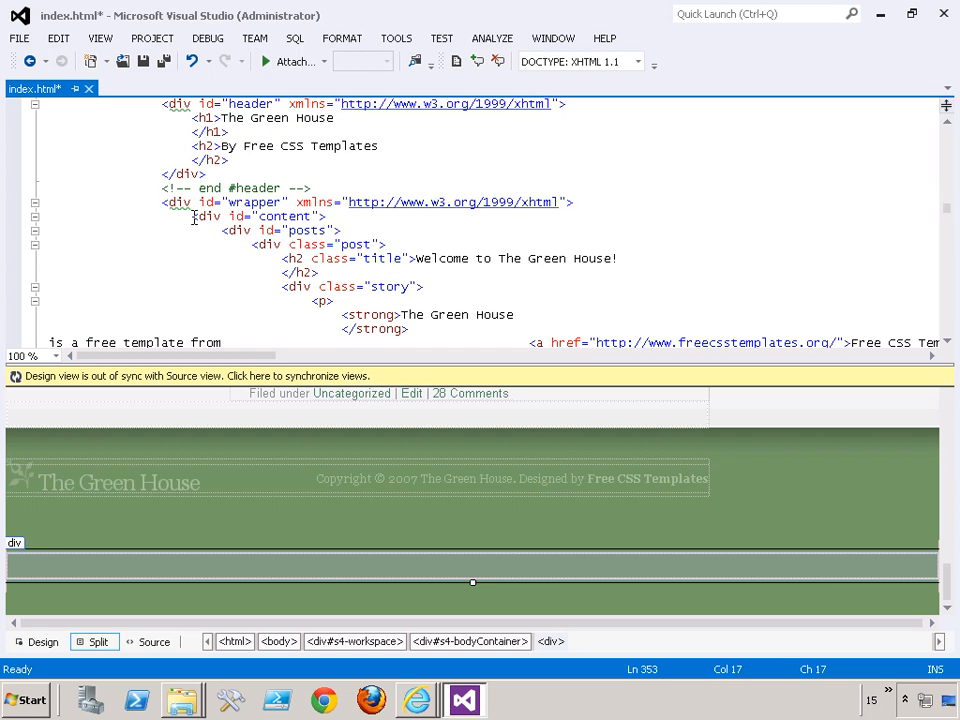
click(33, 216)
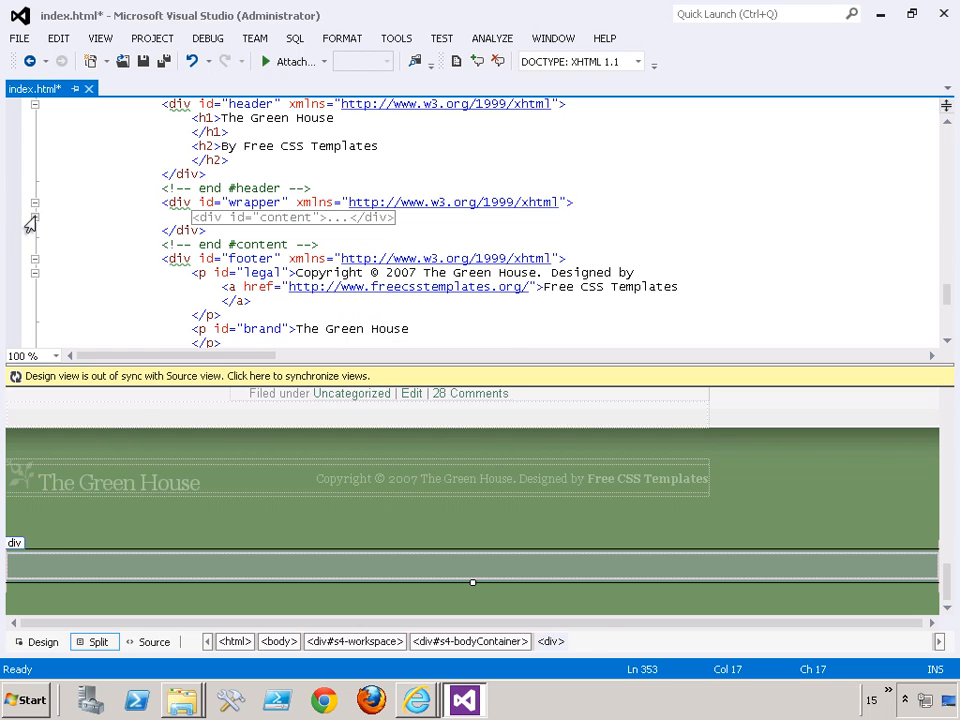
click(201, 222)
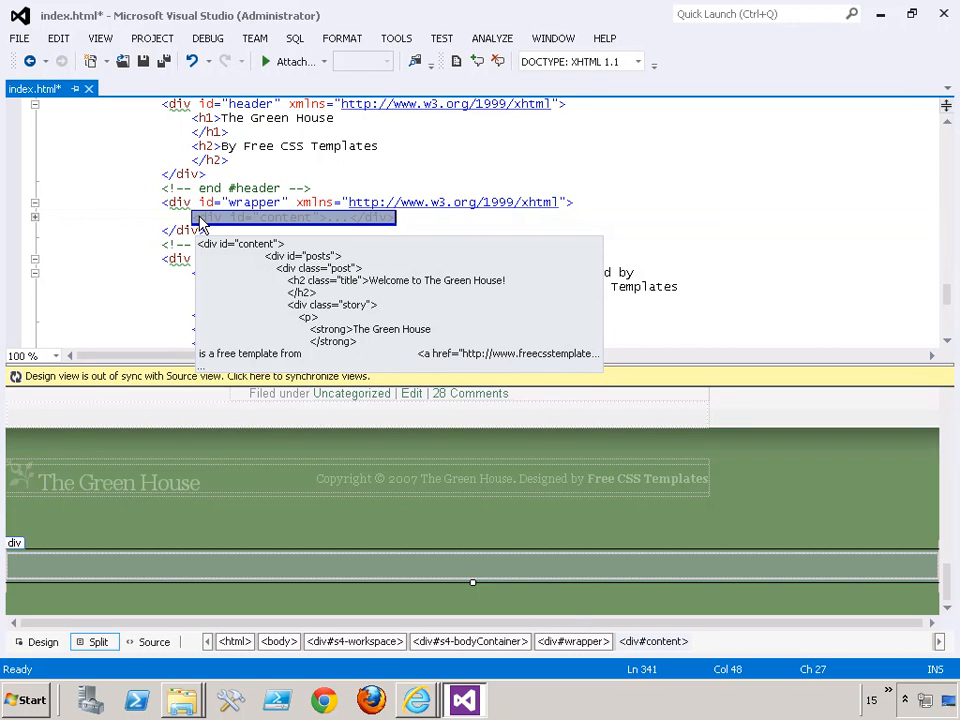
key(ctrl+v)
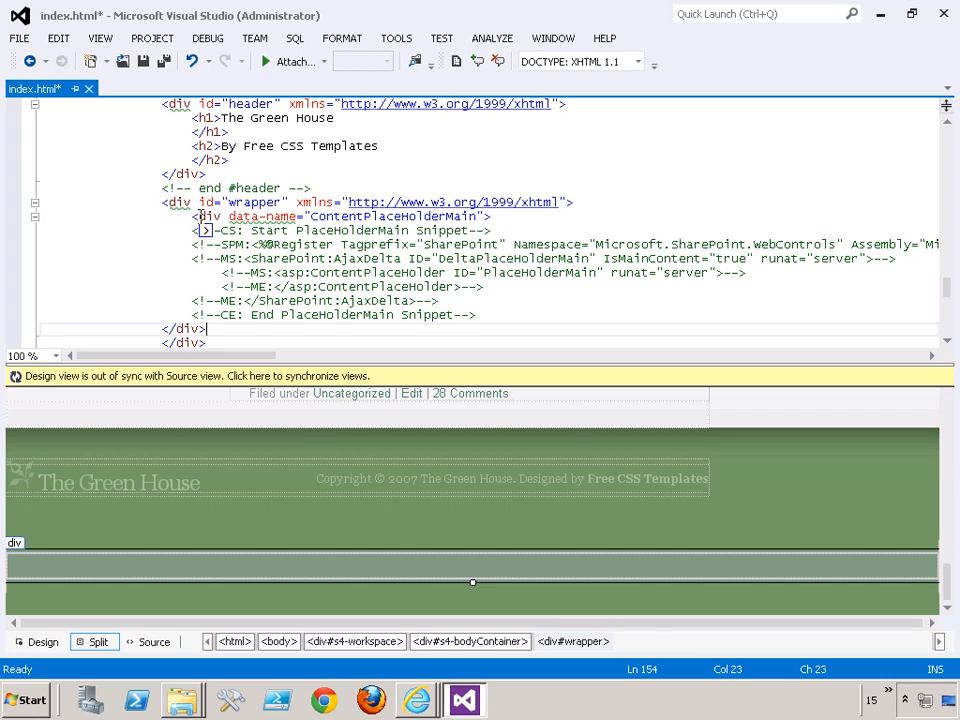
- Undo the content div replacement, check the extent of the selected block, and undo the cut of the ContentPlaceHolderMain div
key(ctrl+z)
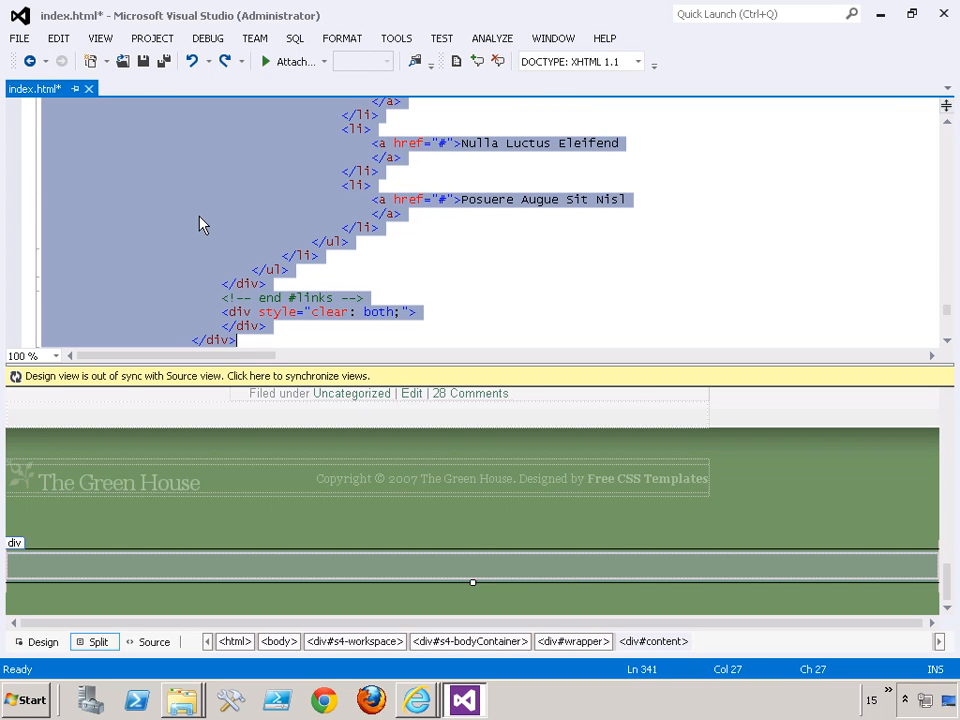
scroll(222, 242, down, 2)
scroll(222, 242, up, 8)
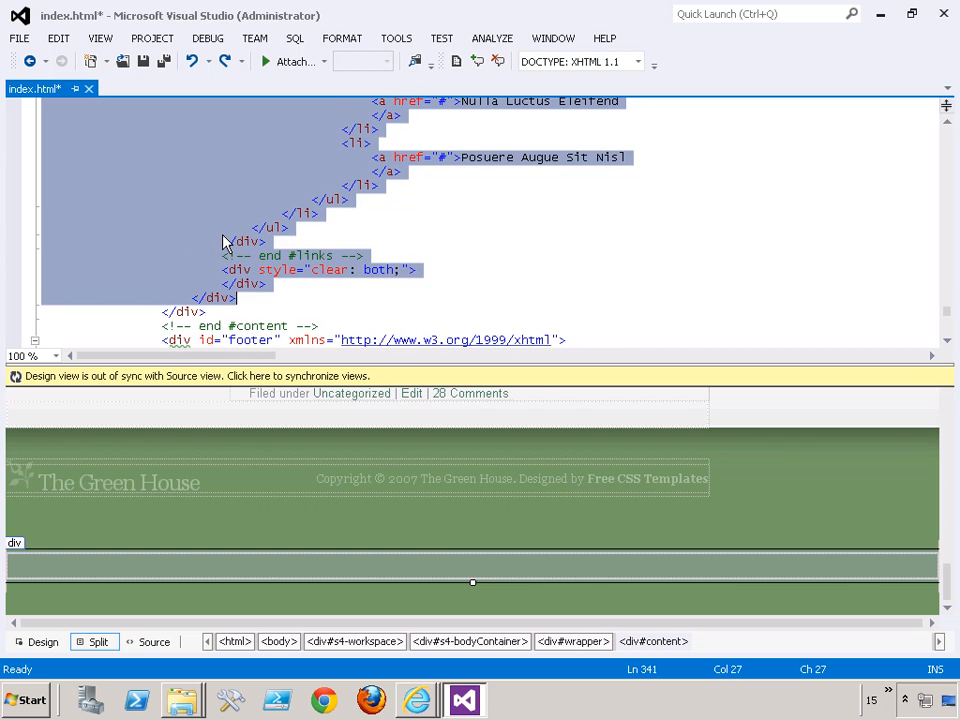
scroll(222, 242, up, 12)
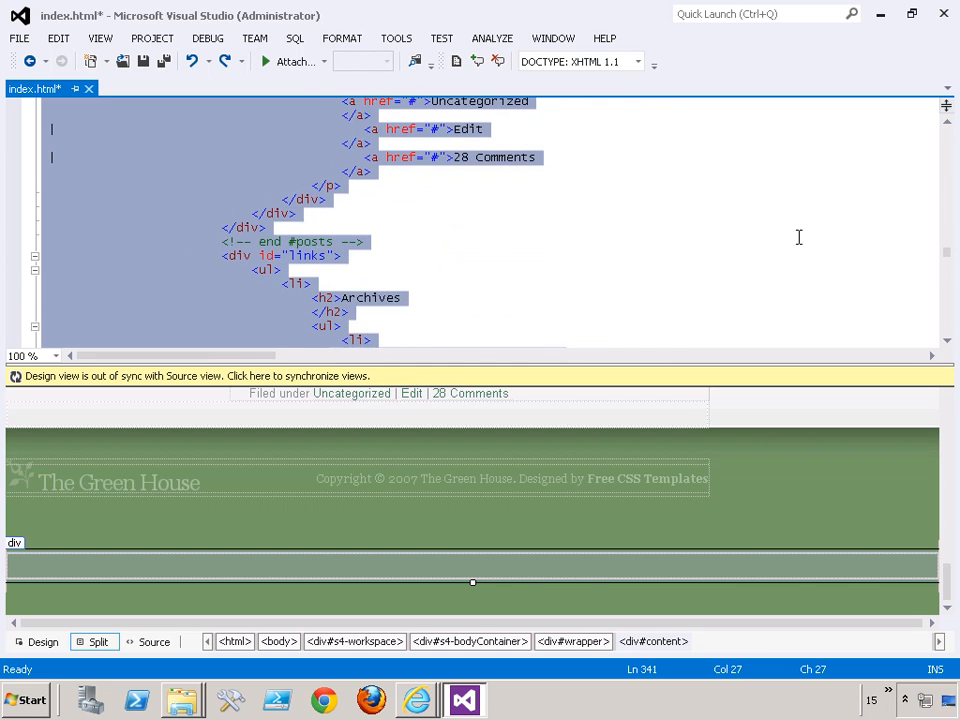
drag(948, 257, 948, 210)
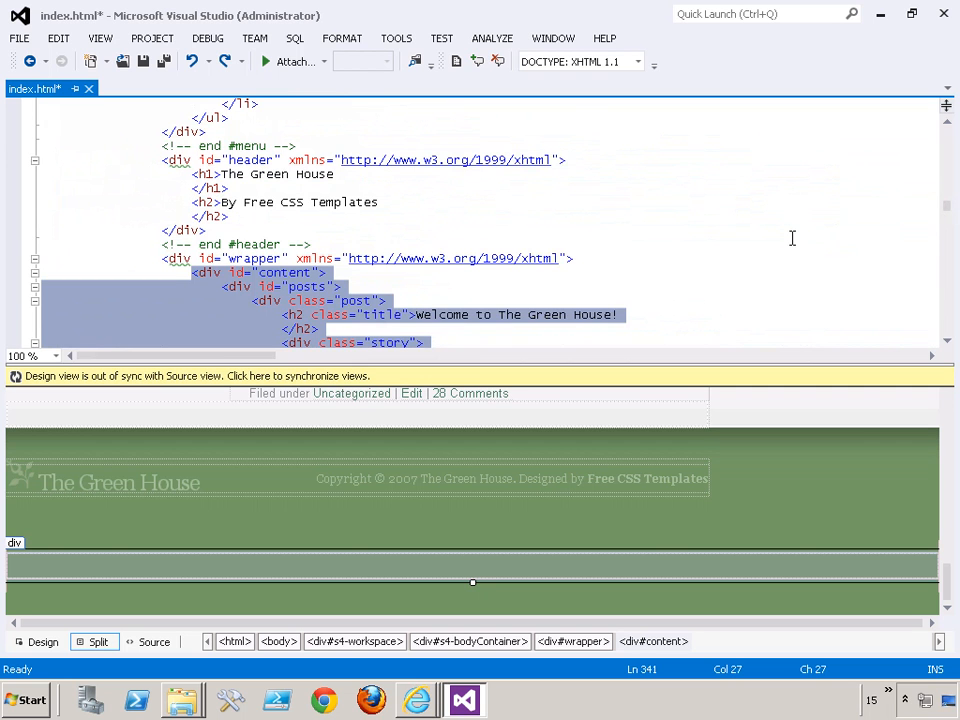
drag(943, 208, 945, 318)
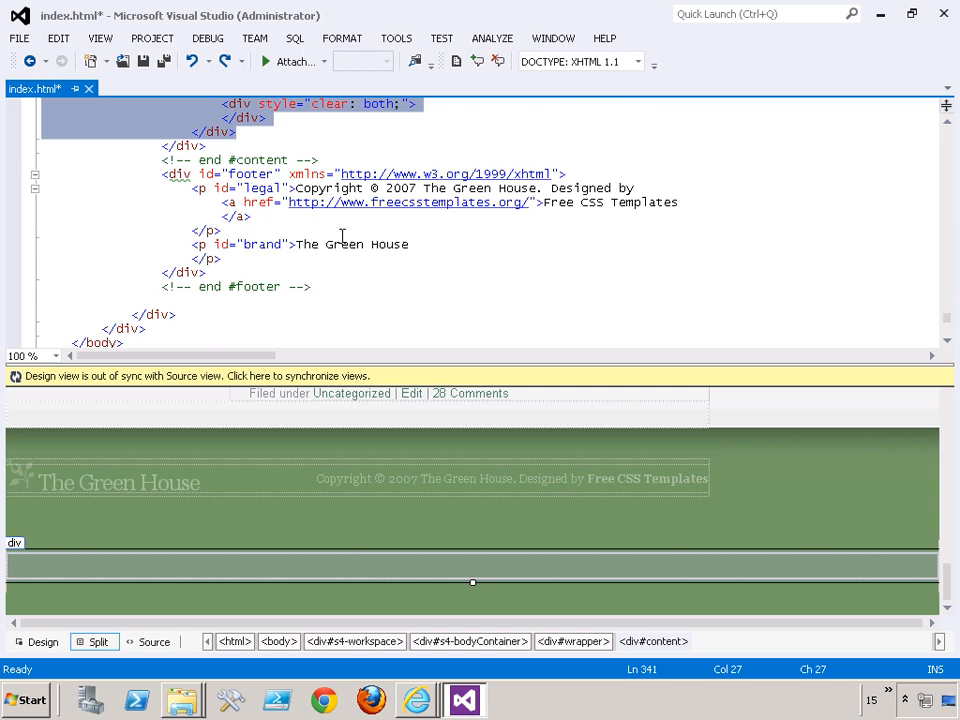
key(ctrl+z)
key(ctrl+c)
scroll(340, 243, down, 1)
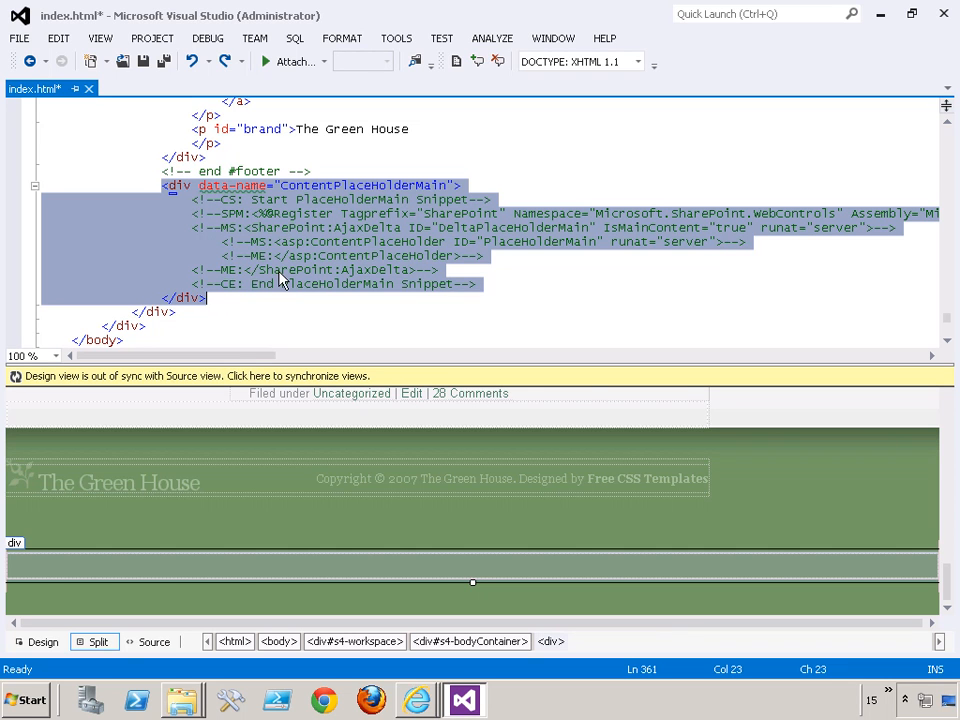
- Cut the ContentPlaceHolderMain div below the footer and delete the collapsed content div inside the wrapper div
key(Delete)
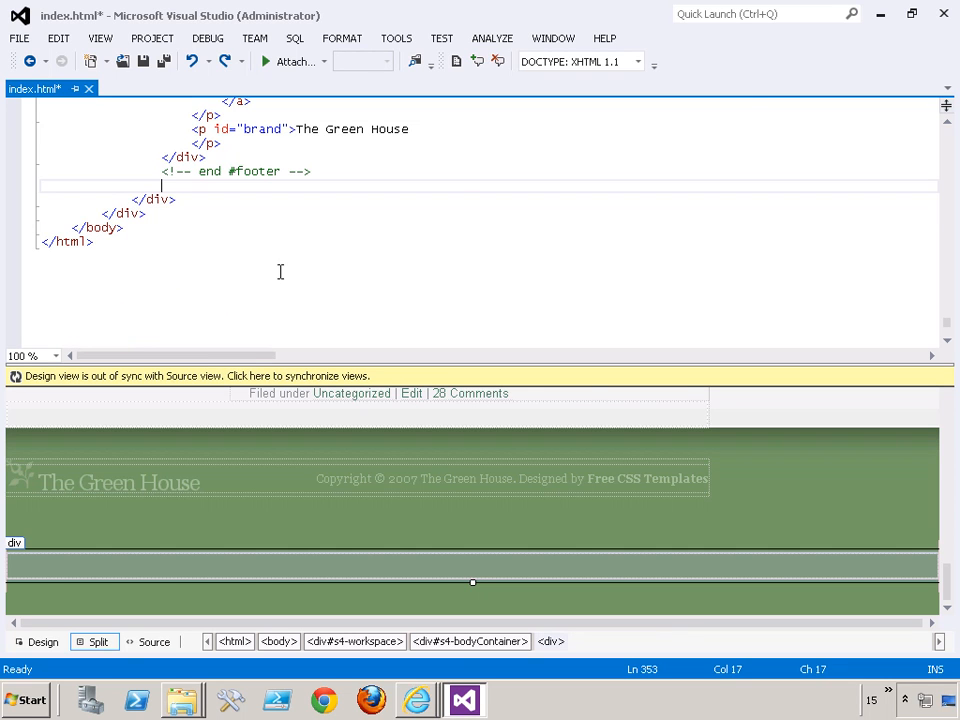
click(950, 145)
click(950, 145)
click(950, 145)
click(950, 145)
click(950, 145)
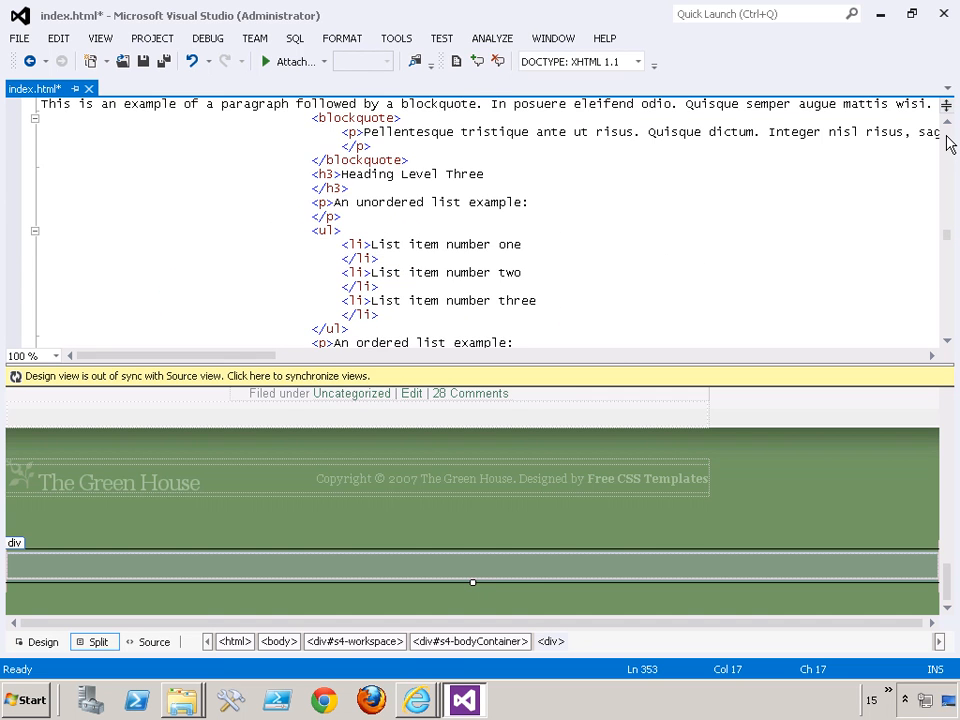
click(950, 145)
click(950, 145)
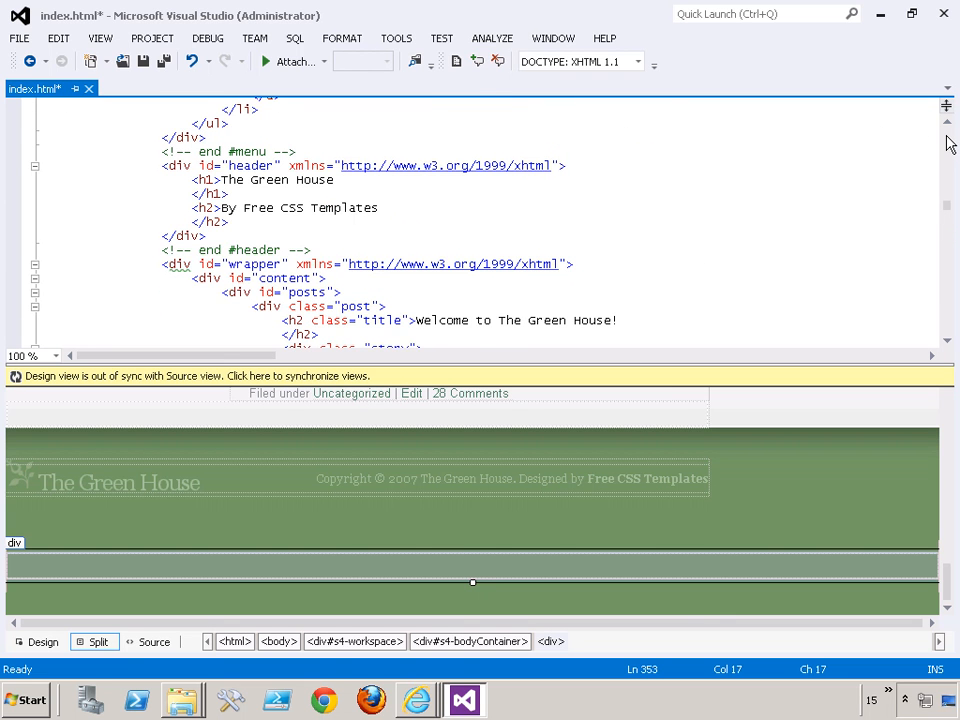
click(35, 278)
click(190, 281)
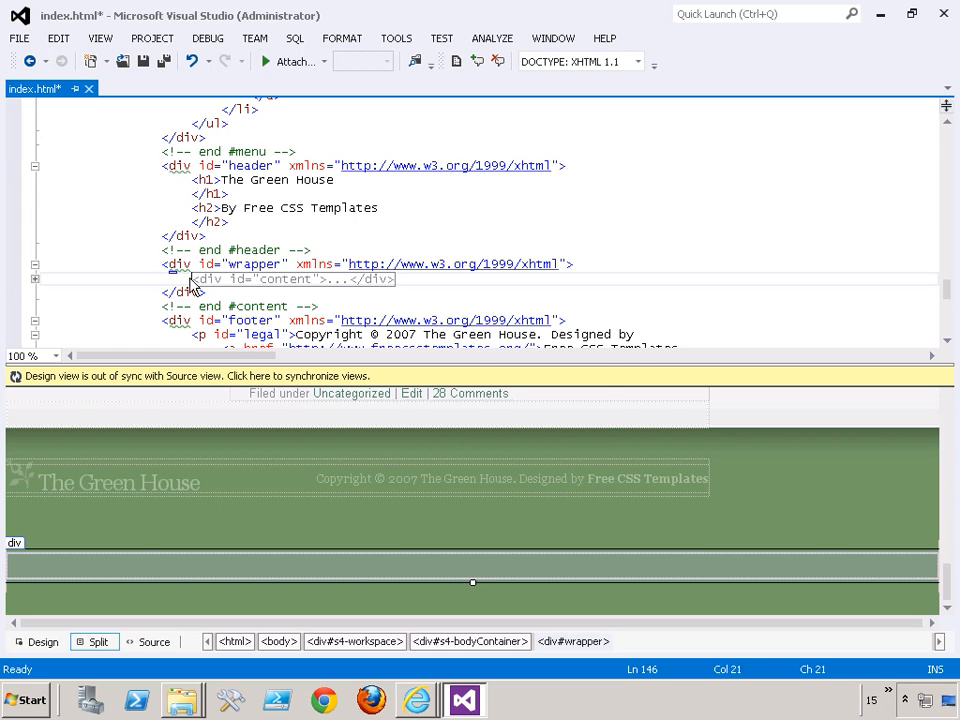
click(203, 282)
key(Delete)
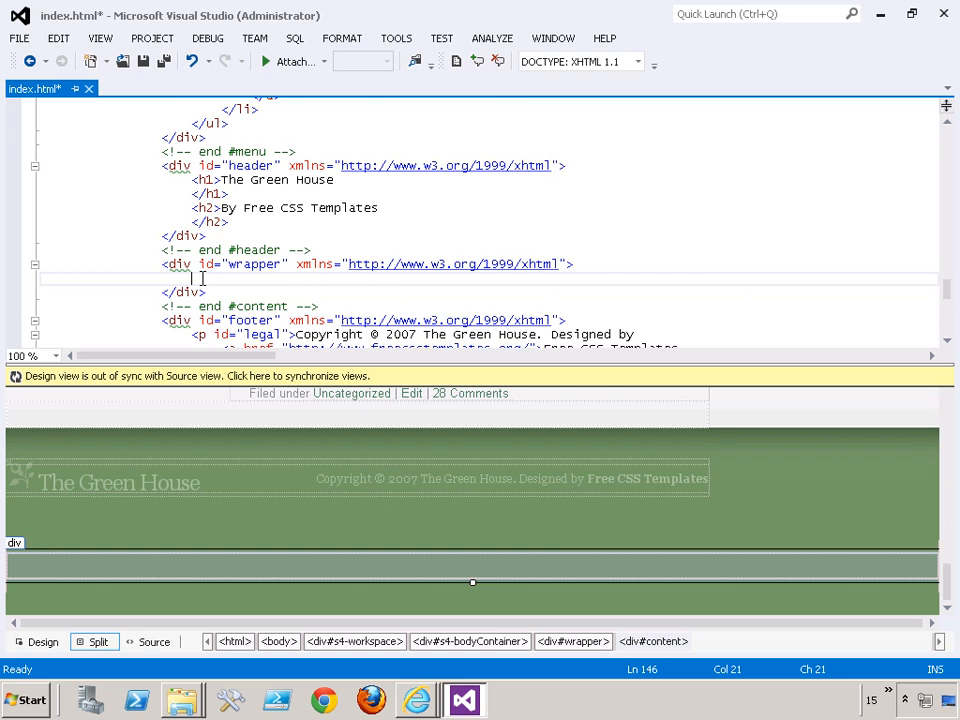
- Paste the ContentPlaceHolderMain div into the emptied wrapper div and save index.html
key(ctrl+v)
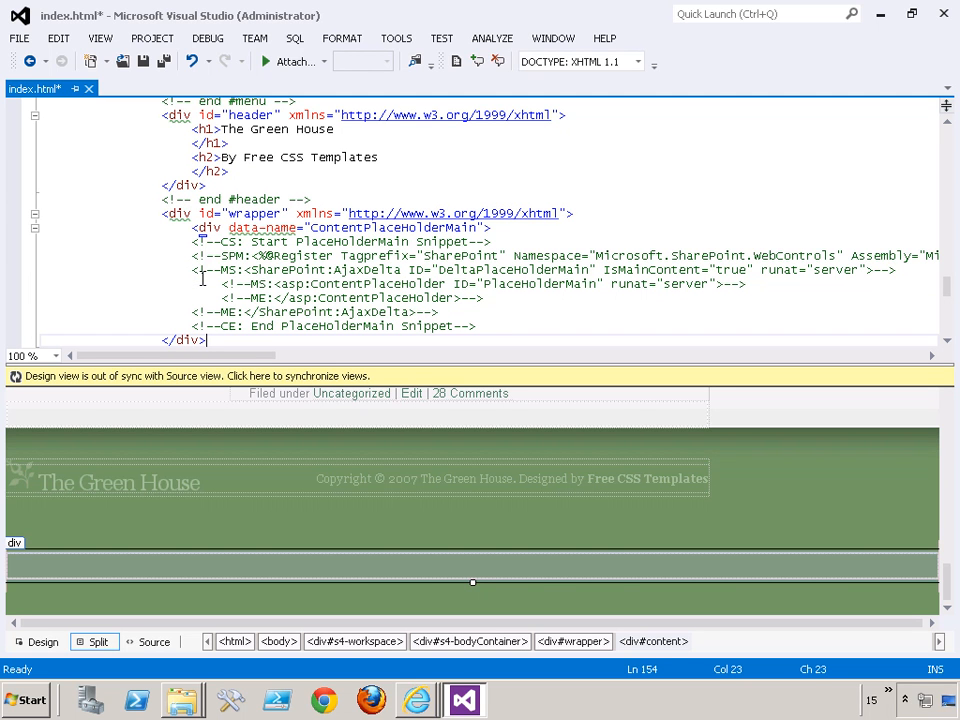
scroll(205, 280, down, 2)
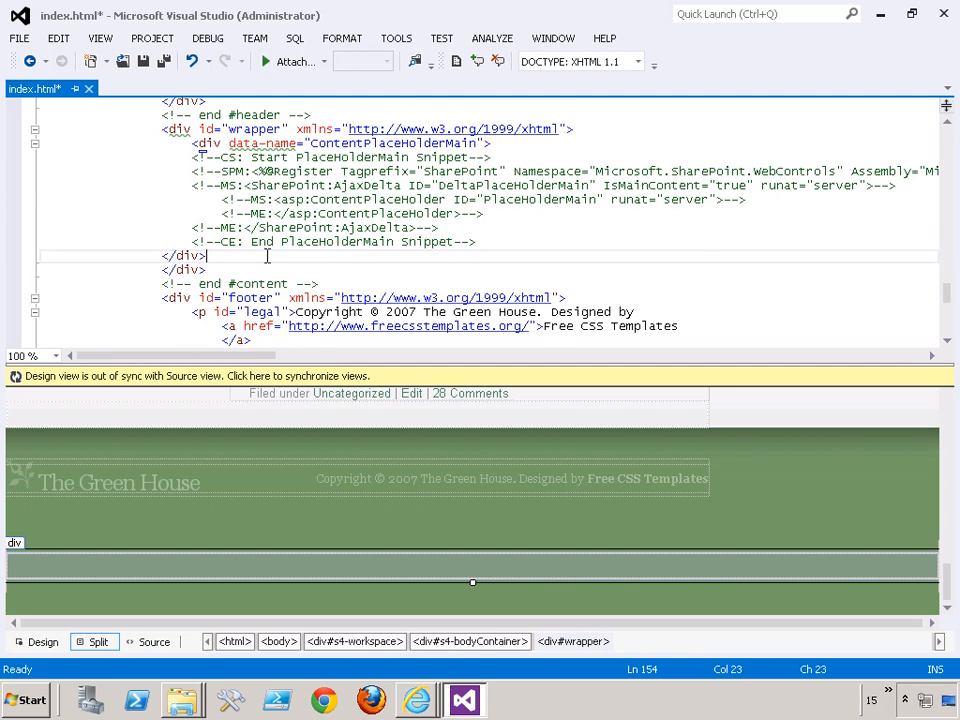
scroll(267, 256, up, 3)
scroll(267, 256, down, 5)
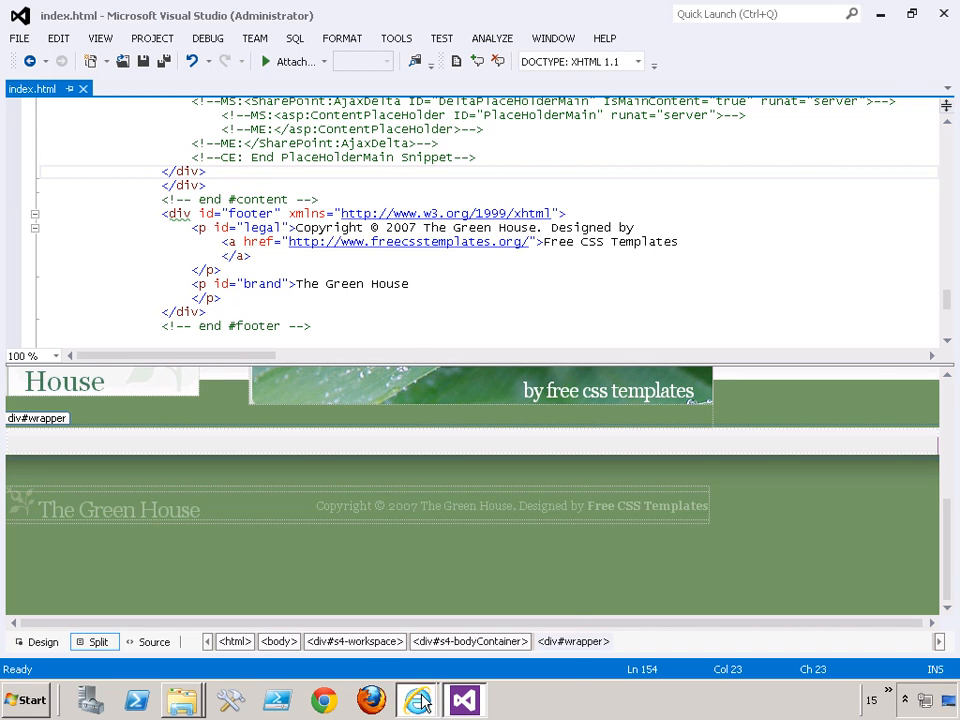
- Return to the index.html preview in Internet Explorer and open the publishing site sharepoint/sites/pub in Chrome
mouse_move(420, 703)
click(354, 634)
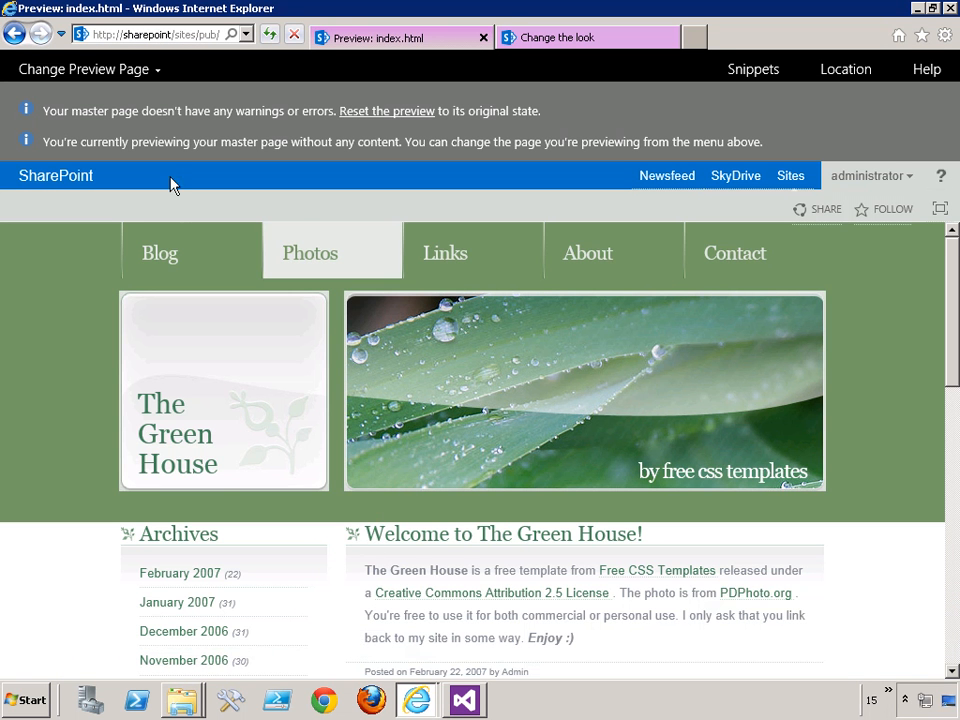
click(324, 700)
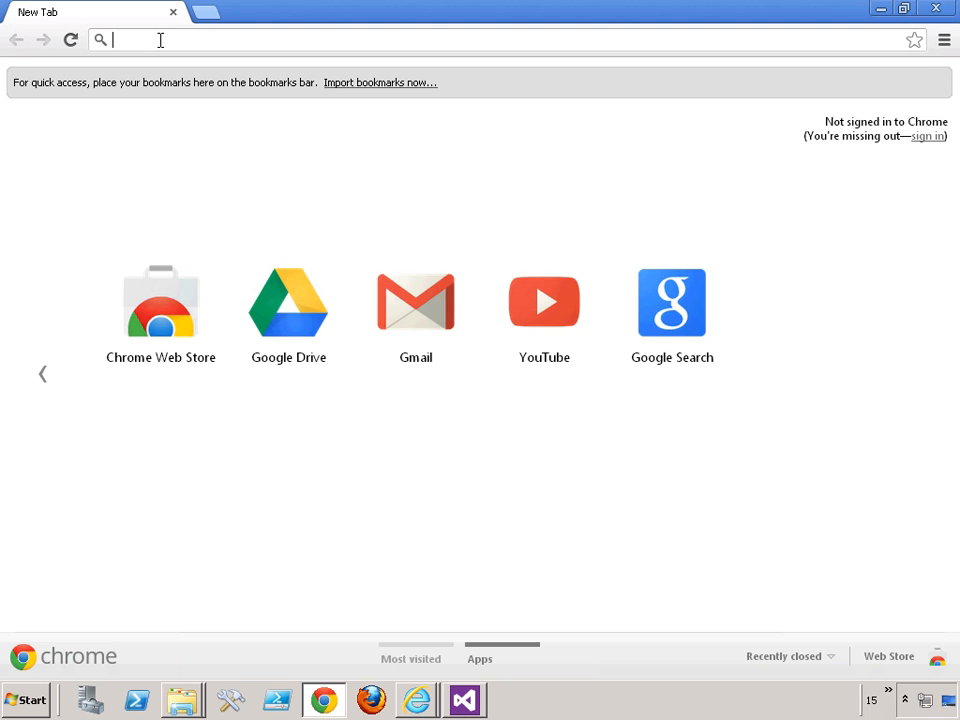
text(sp)
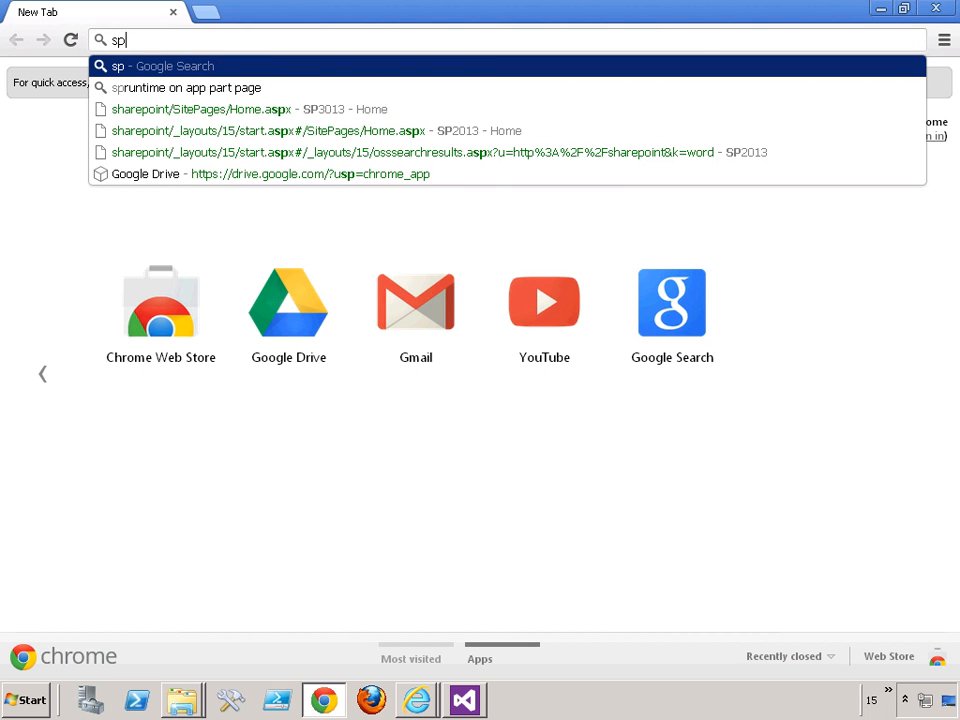
key(BackSpace)
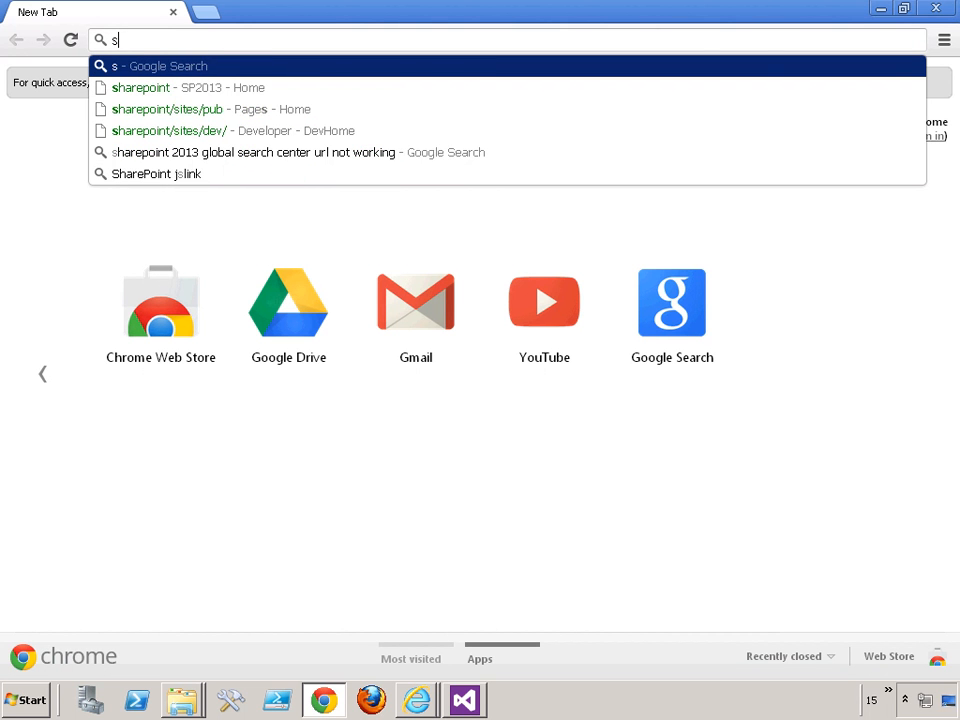
text(ha)
key(Right)
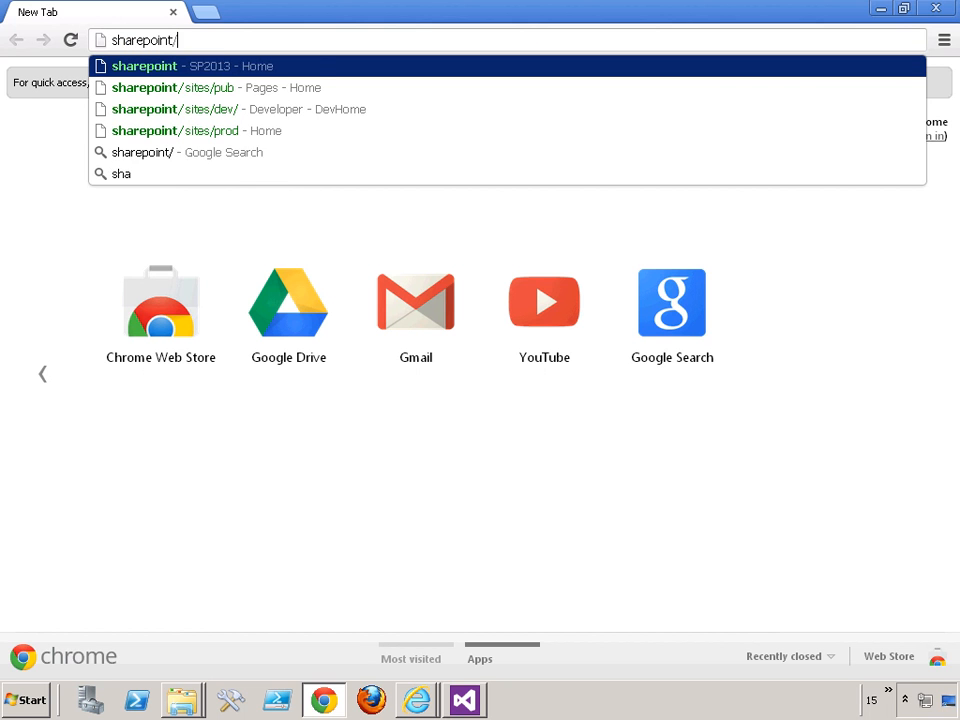
text(sites/pub)
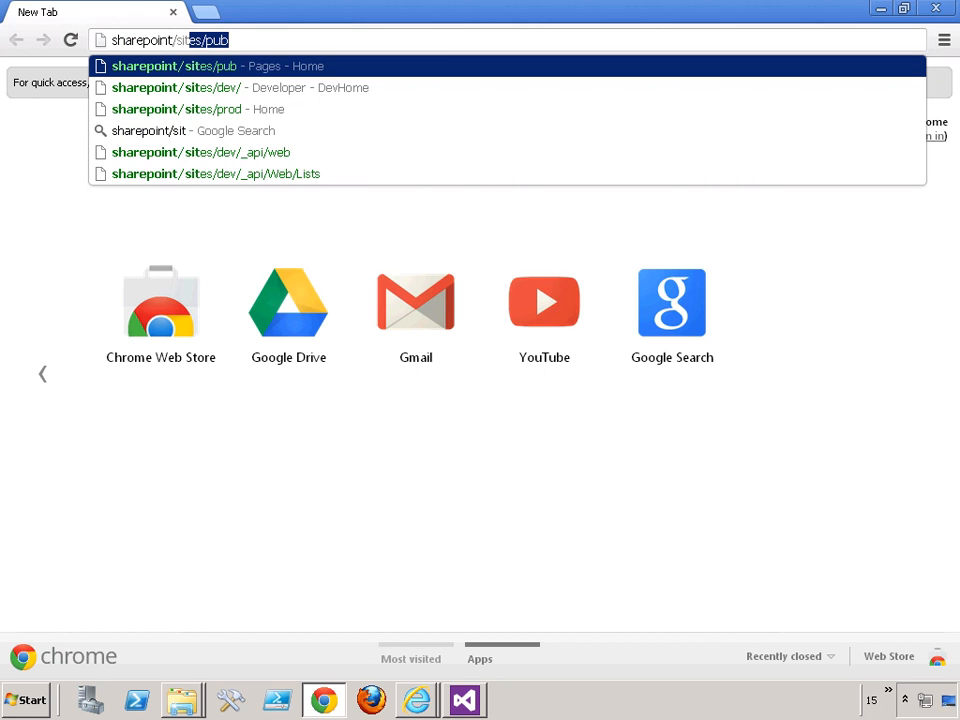
key(Return)
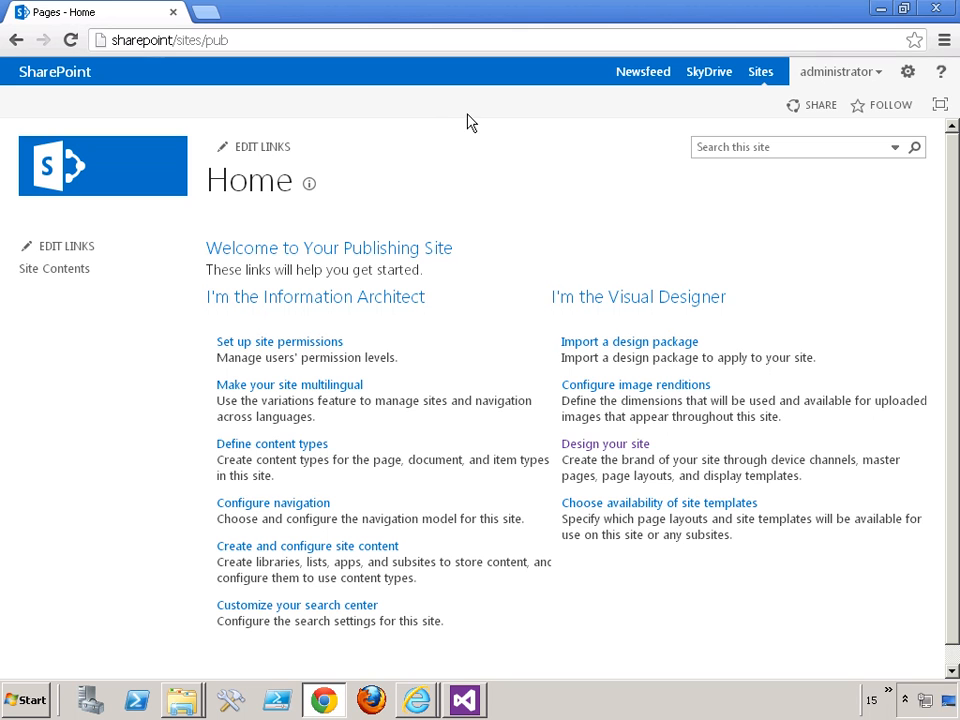
- Open Design Manager for the publishing site and go to its Edit Master Pages step
click(908, 71)
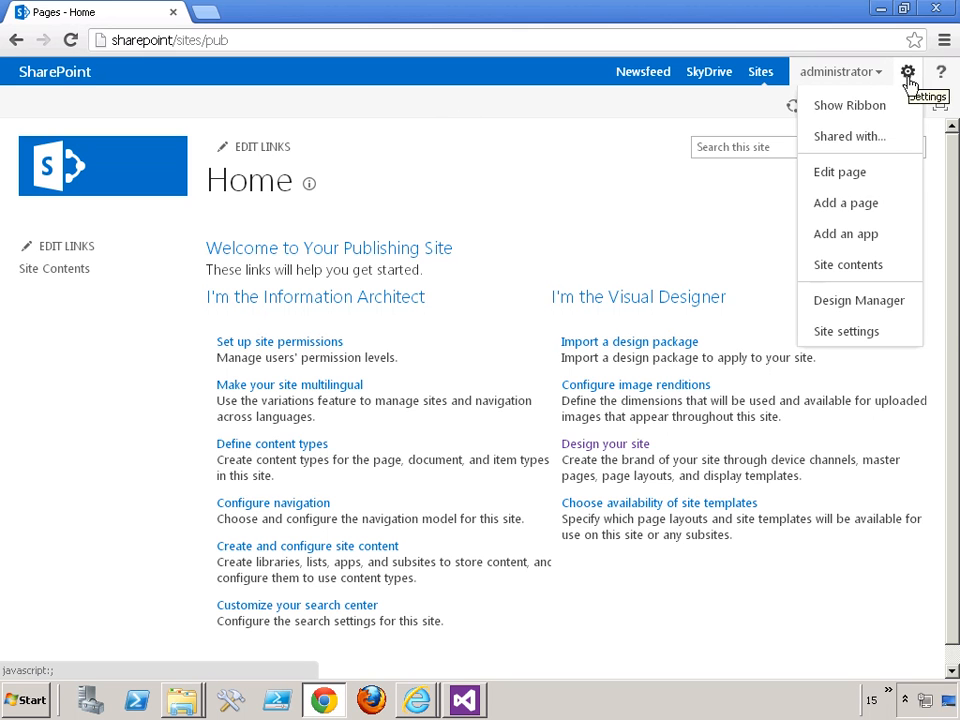
click(838, 305)
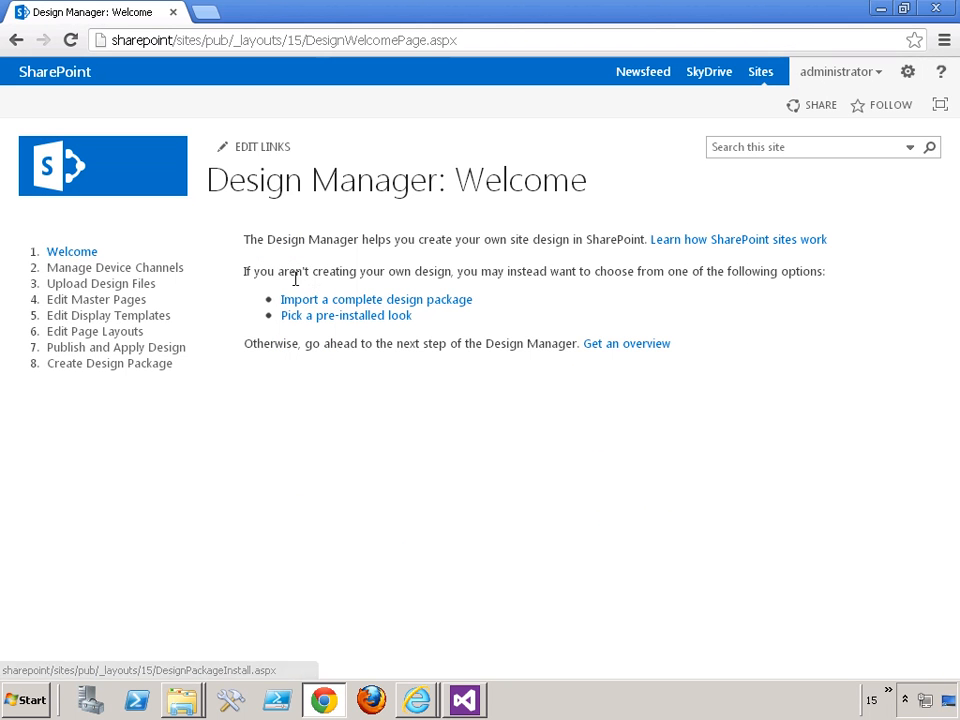
click(120, 302)
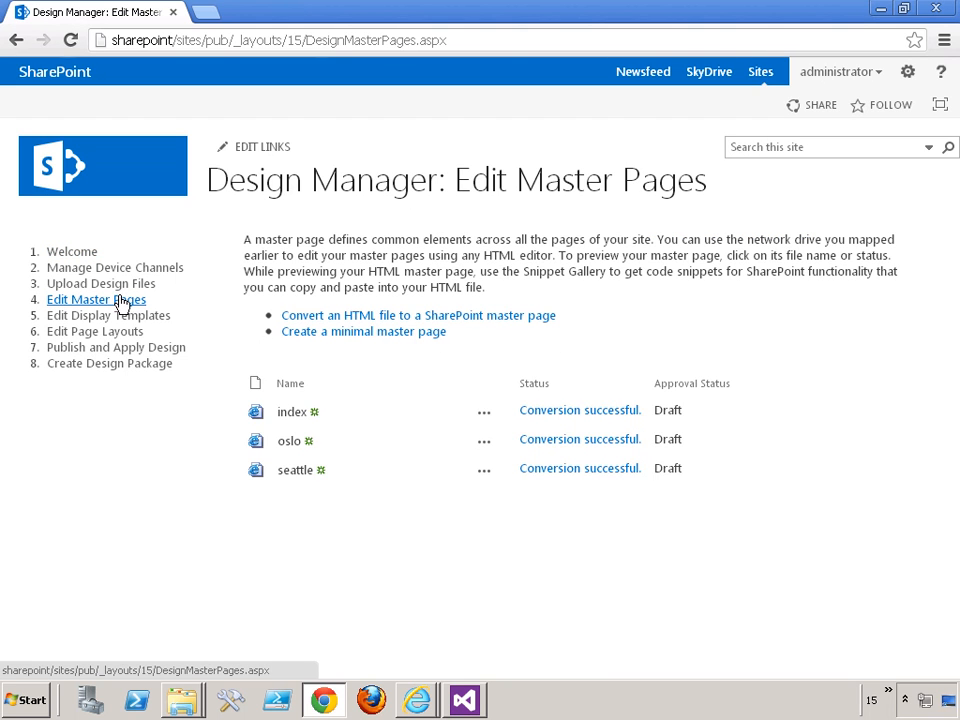
- Publish a major version of the index master page without entering a comment
click(484, 414)
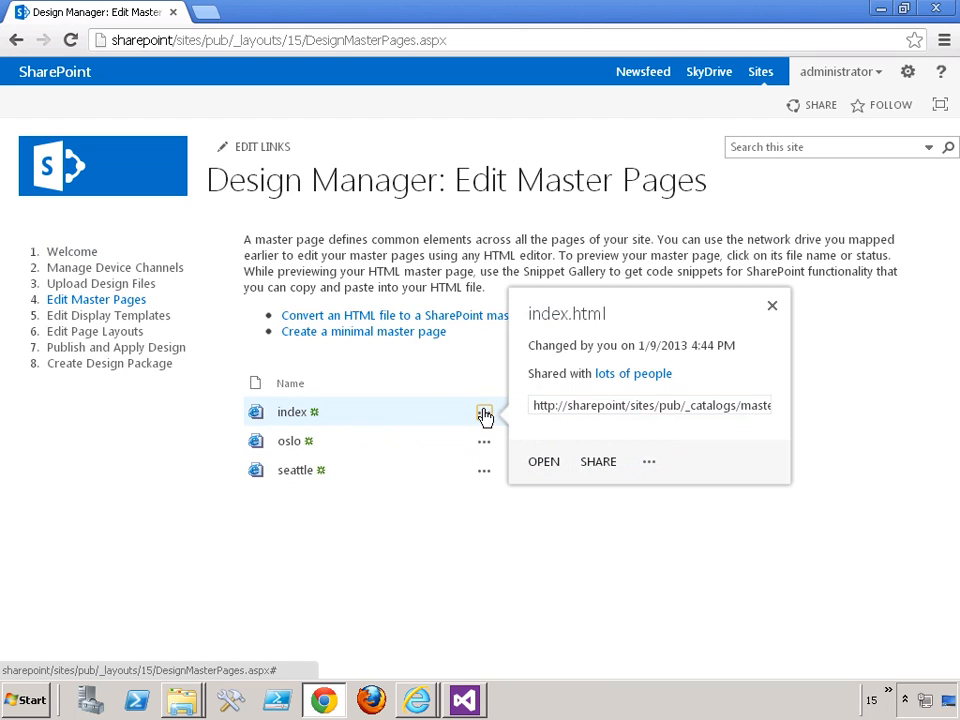
click(649, 462)
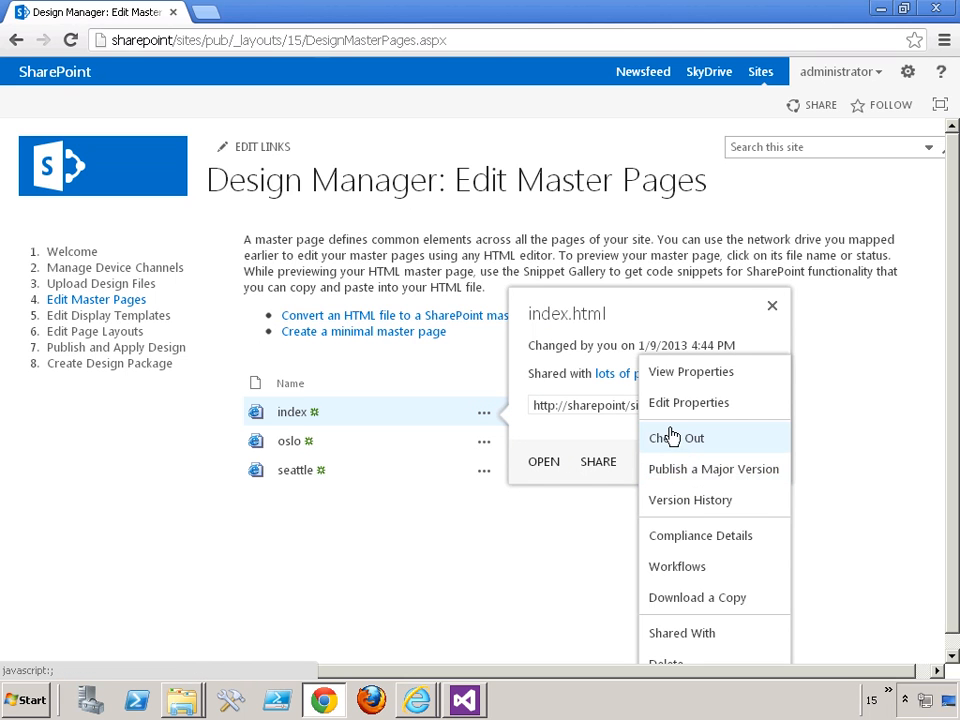
click(680, 470)
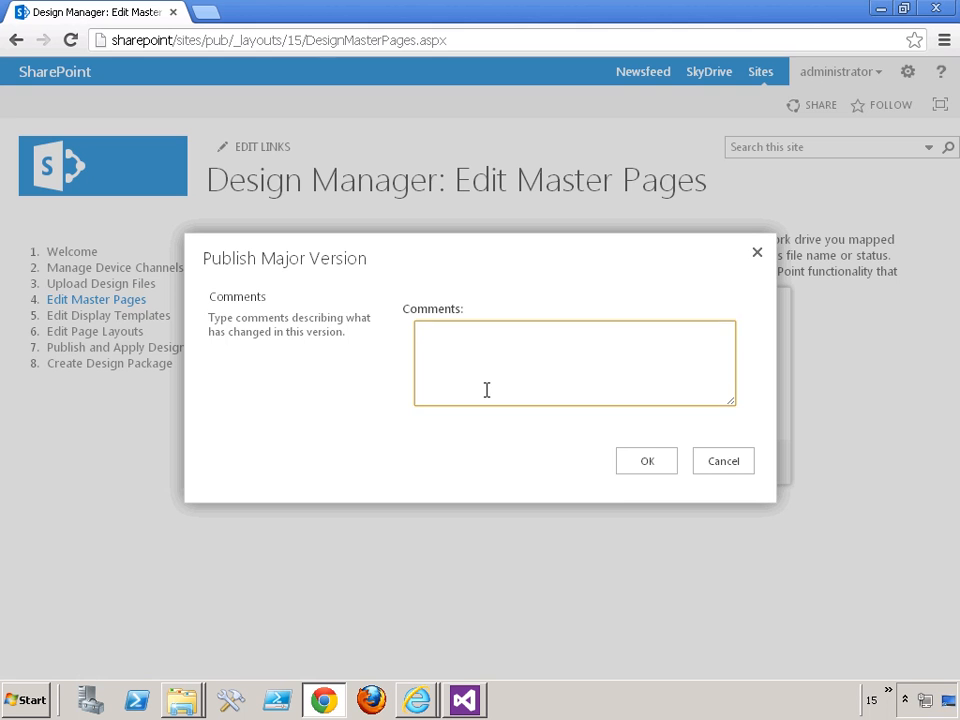
click(643, 466)
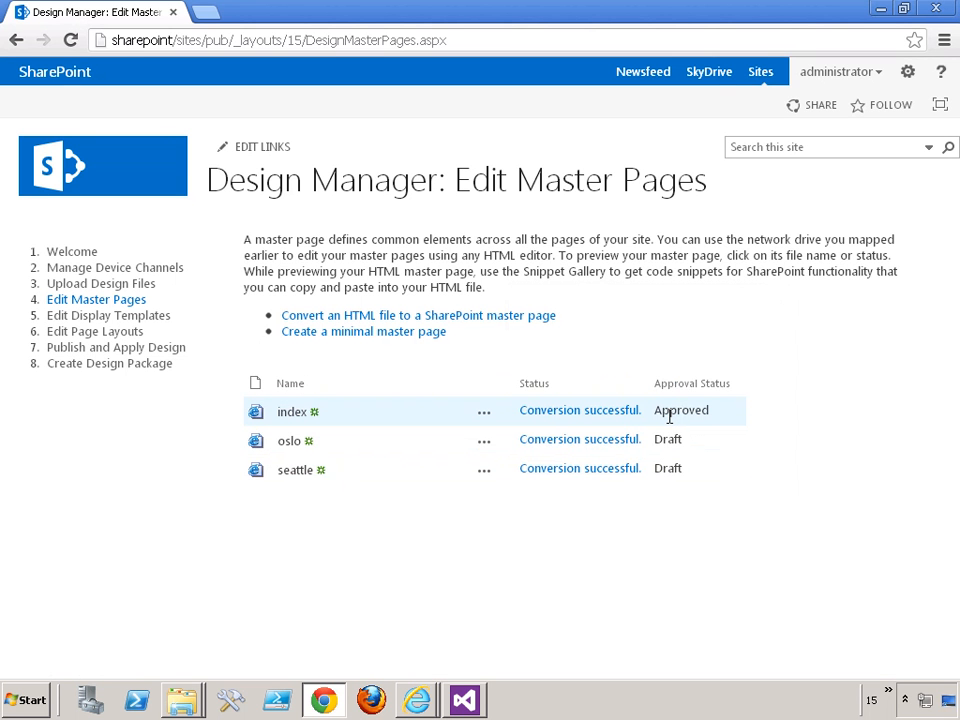
- Check out the index master page in Design Manager
click(484, 413)
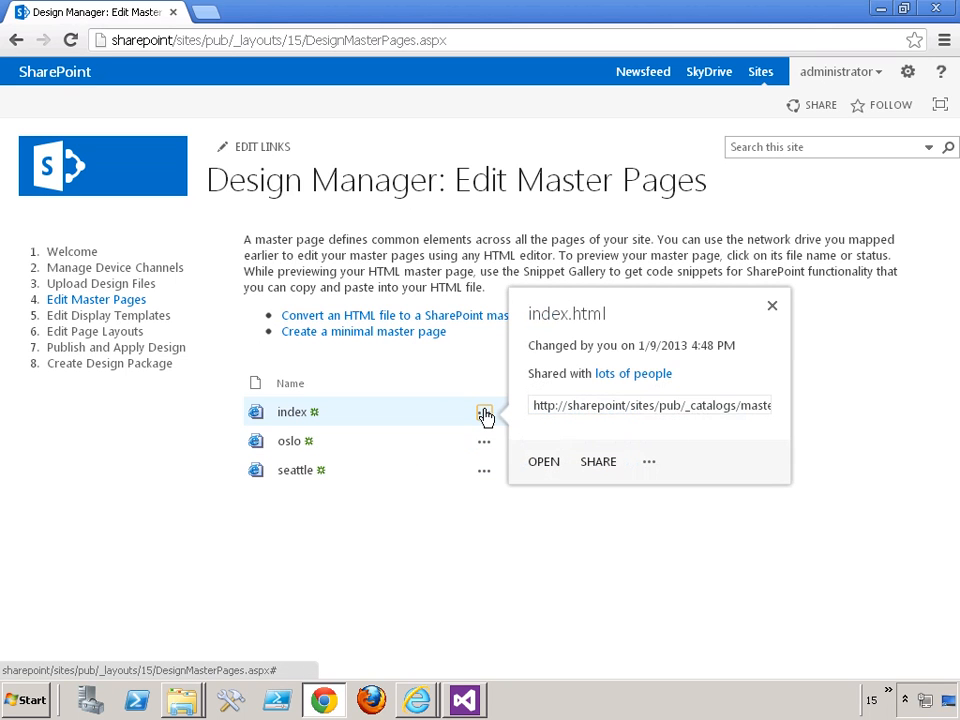
click(649, 462)
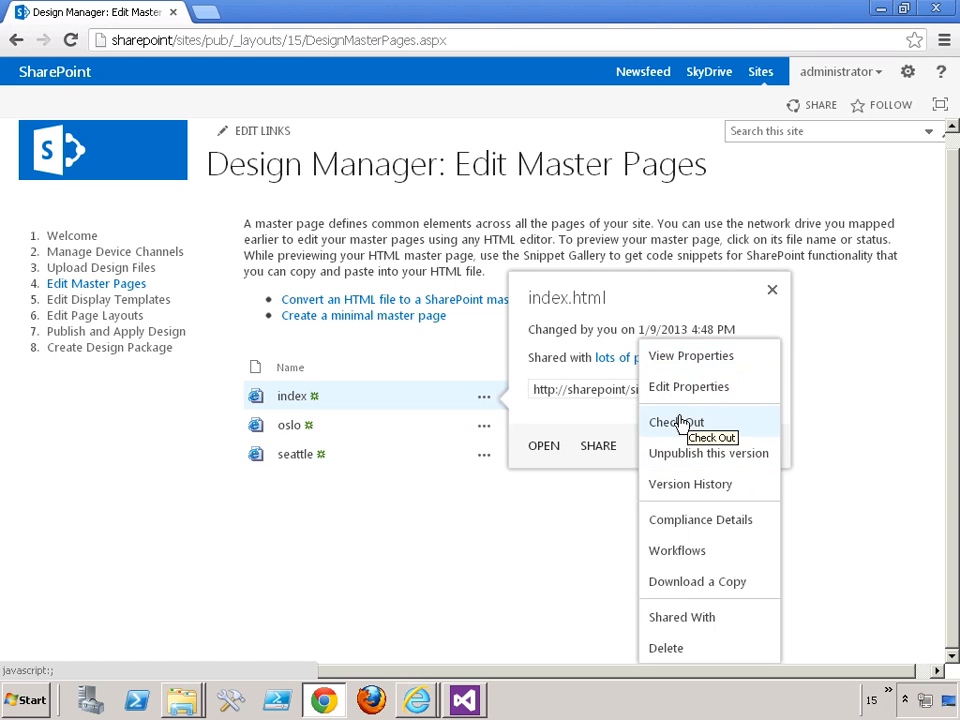
click(680, 423)
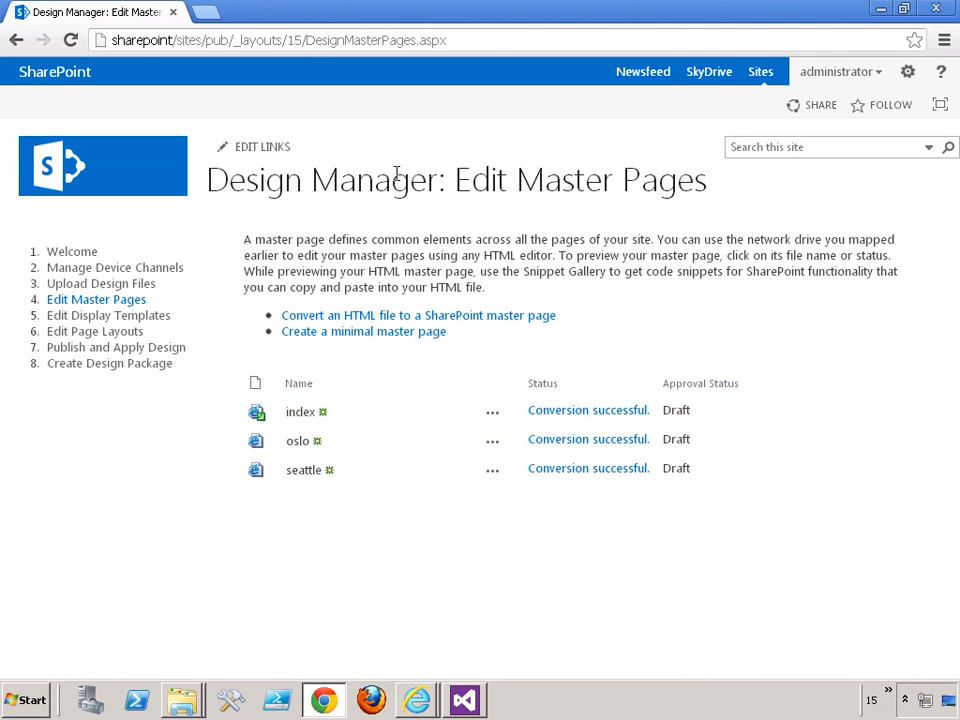
- In the site's master page settings, set the default site master page to TheGreenHouse/index and apply it
click(908, 79)
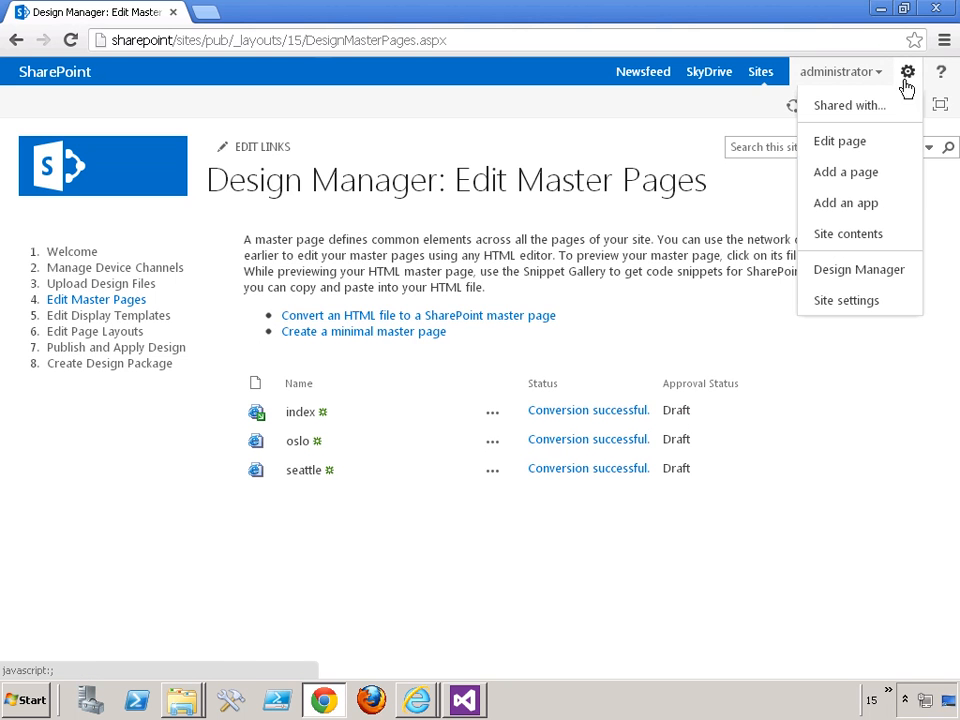
click(846, 301)
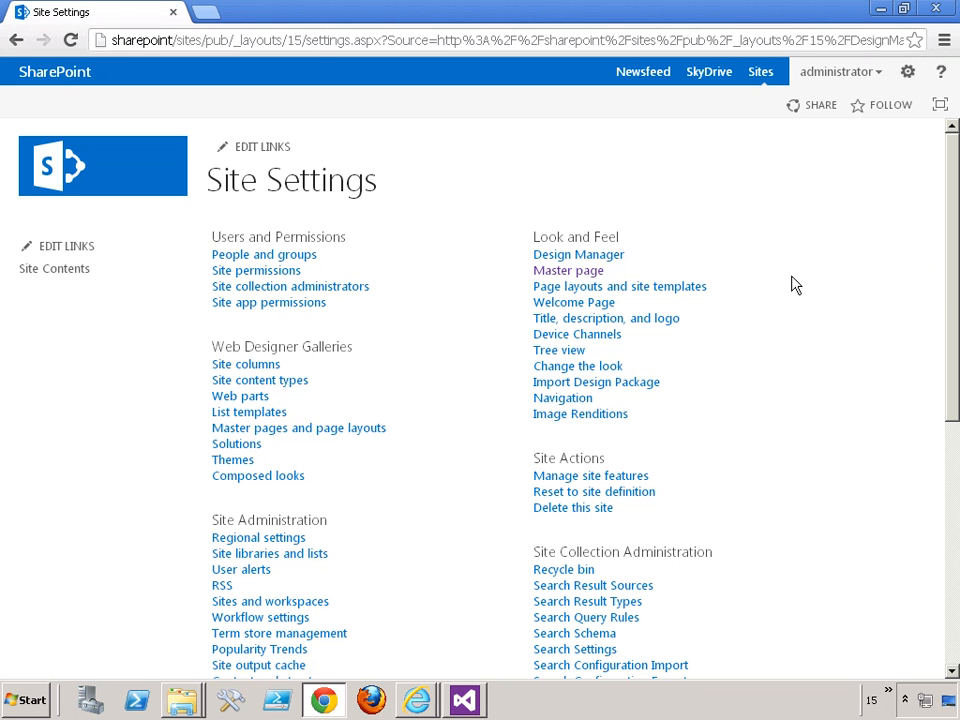
click(566, 273)
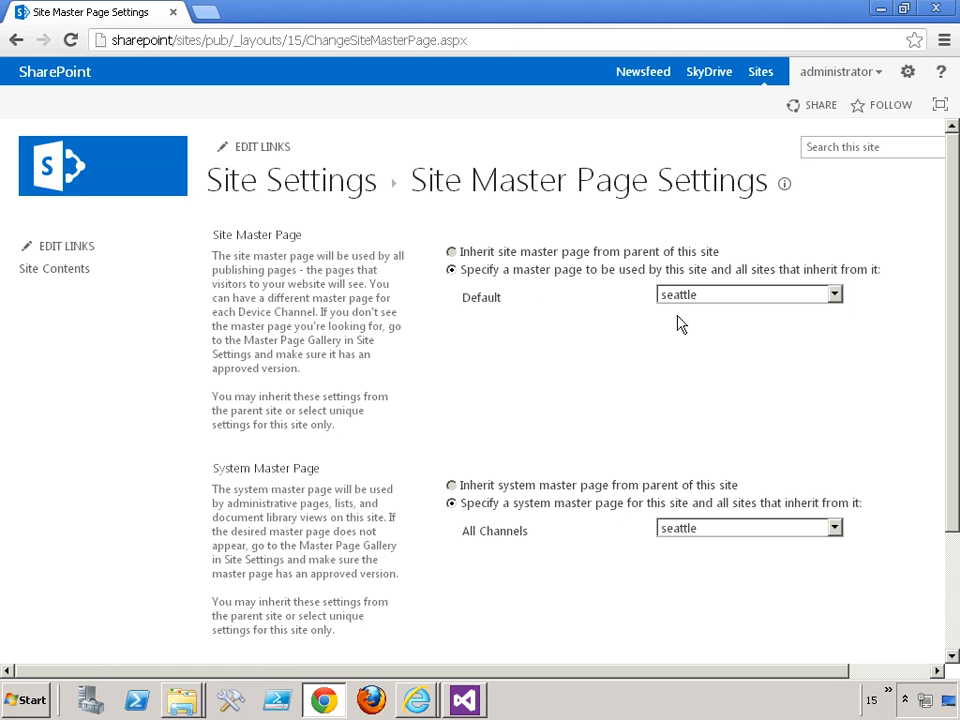
click(700, 295)
click(688, 345)
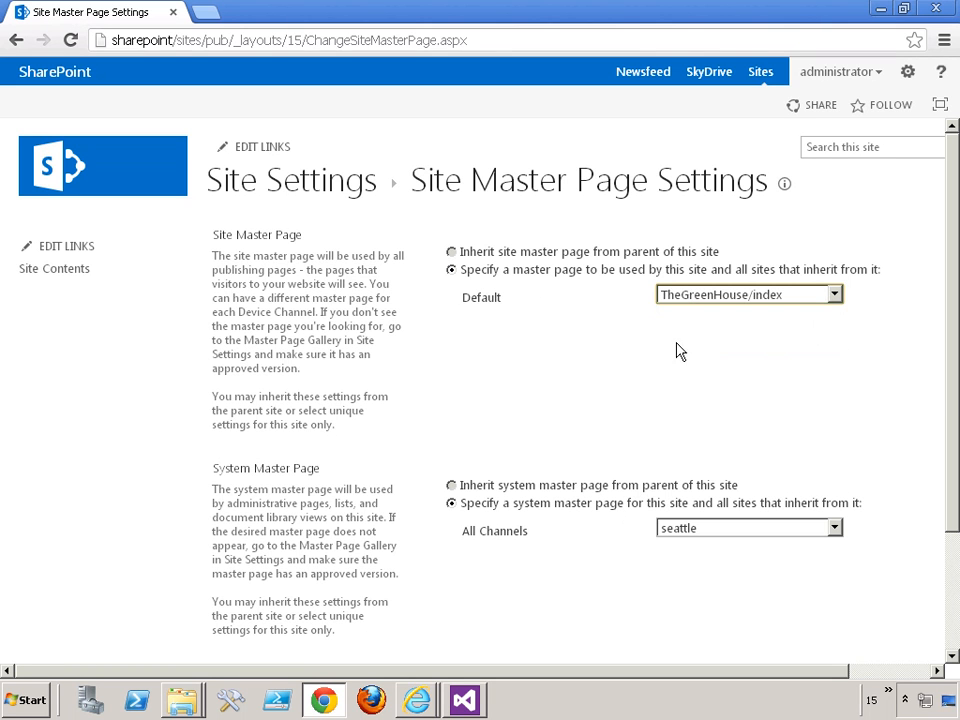
drag(954, 390, 909, 609)
click(820, 574)
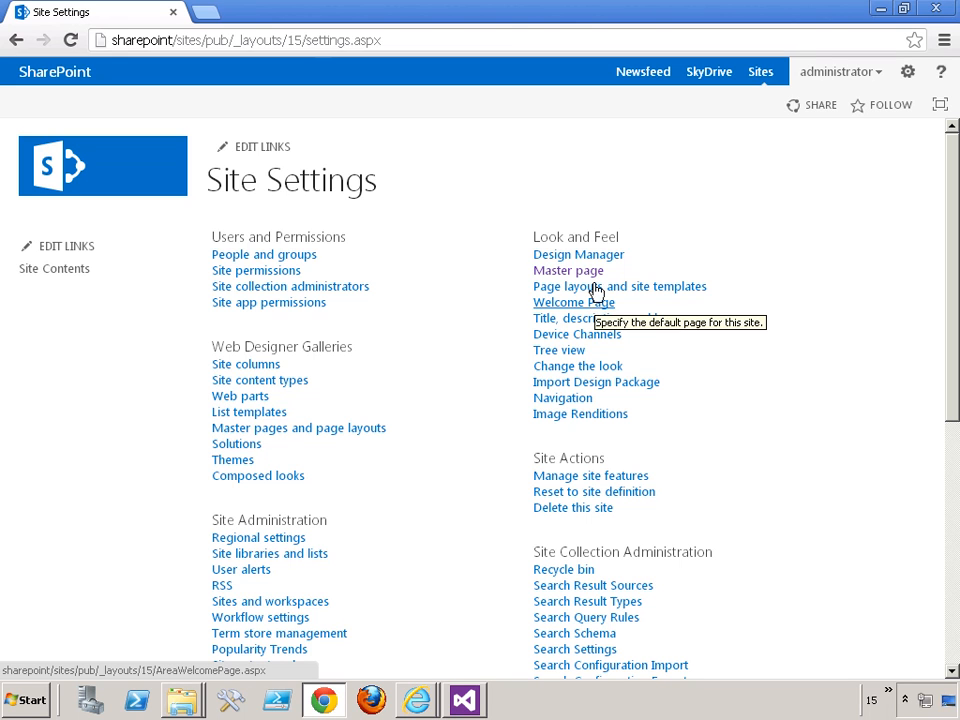
- Add a new page named test to the publishing site
click(908, 74)
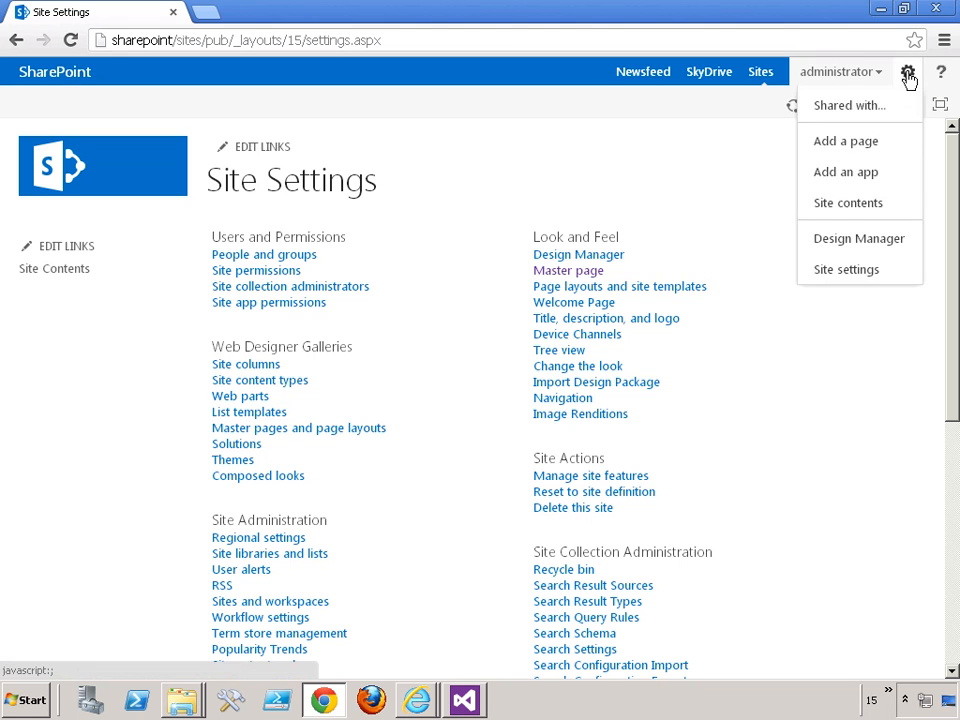
click(845, 143)
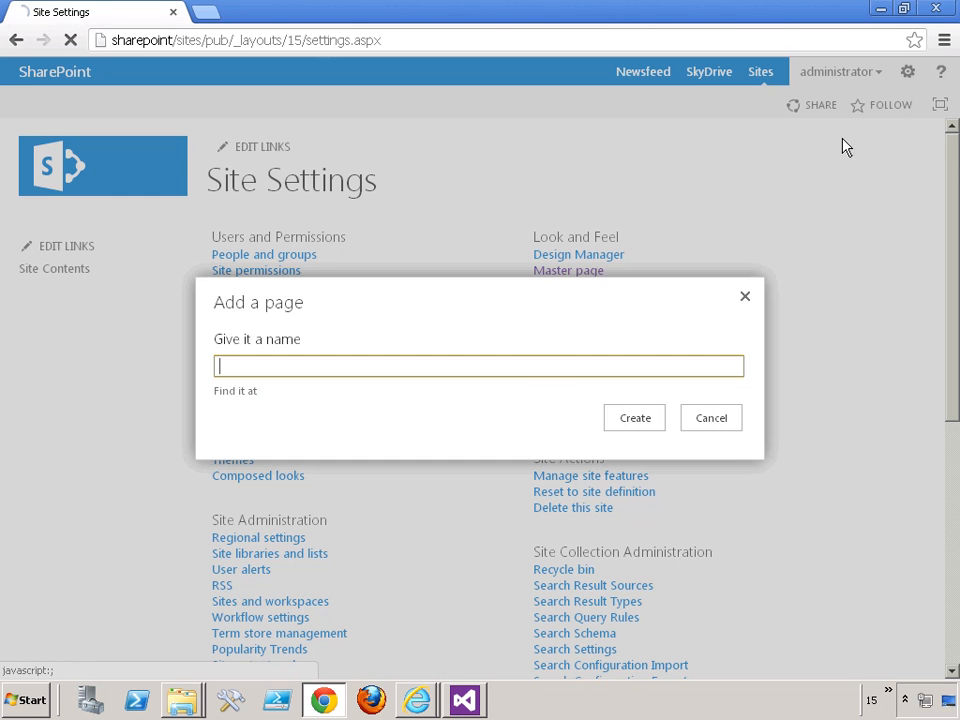
text(test)
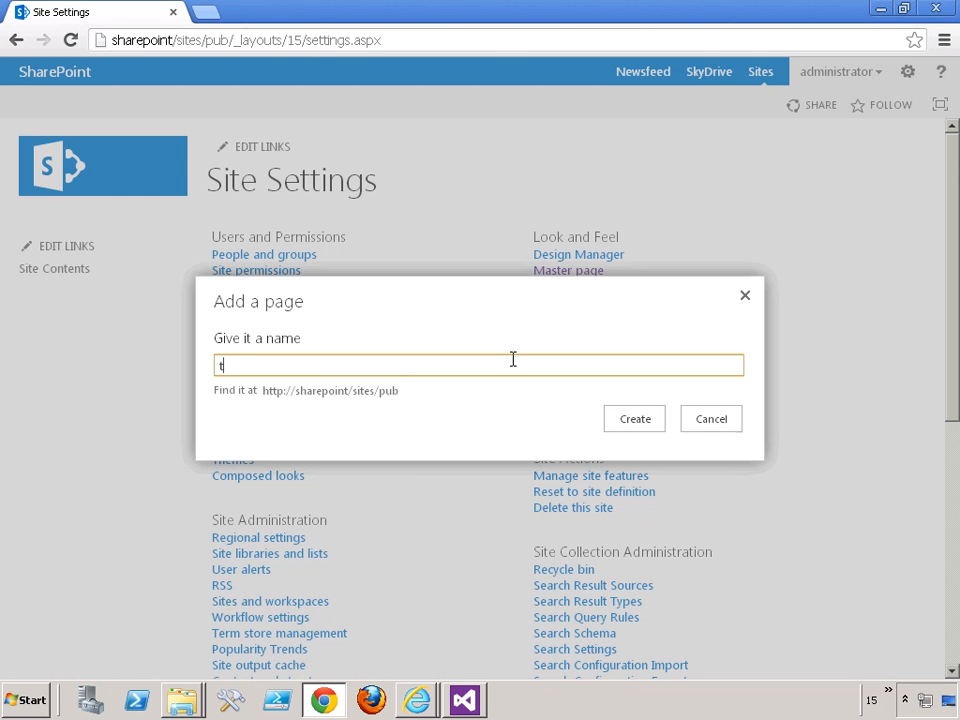
click(640, 420)
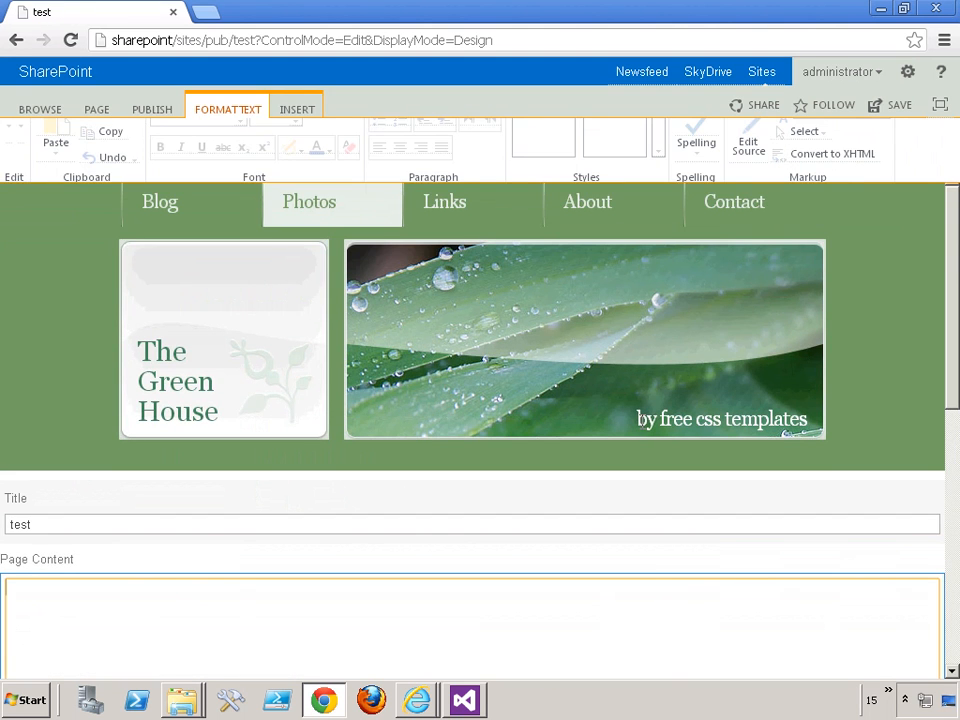
- Enter "dsa;lkdsa;lk" as the test page's content and save the page
scroll(459, 431, down, 5)
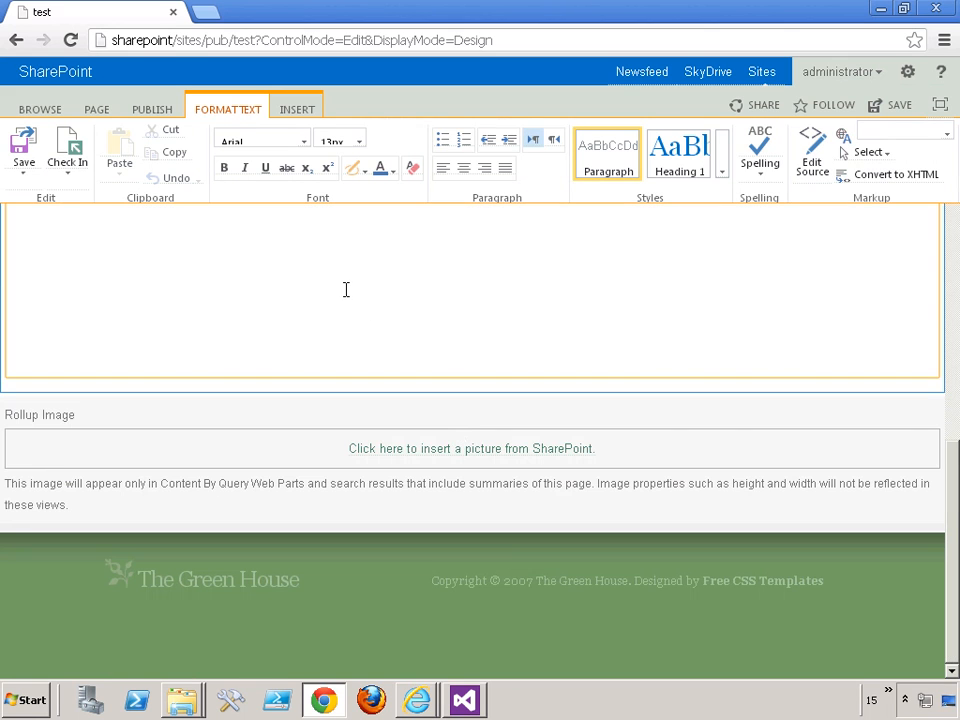
scroll(344, 289, up, 5)
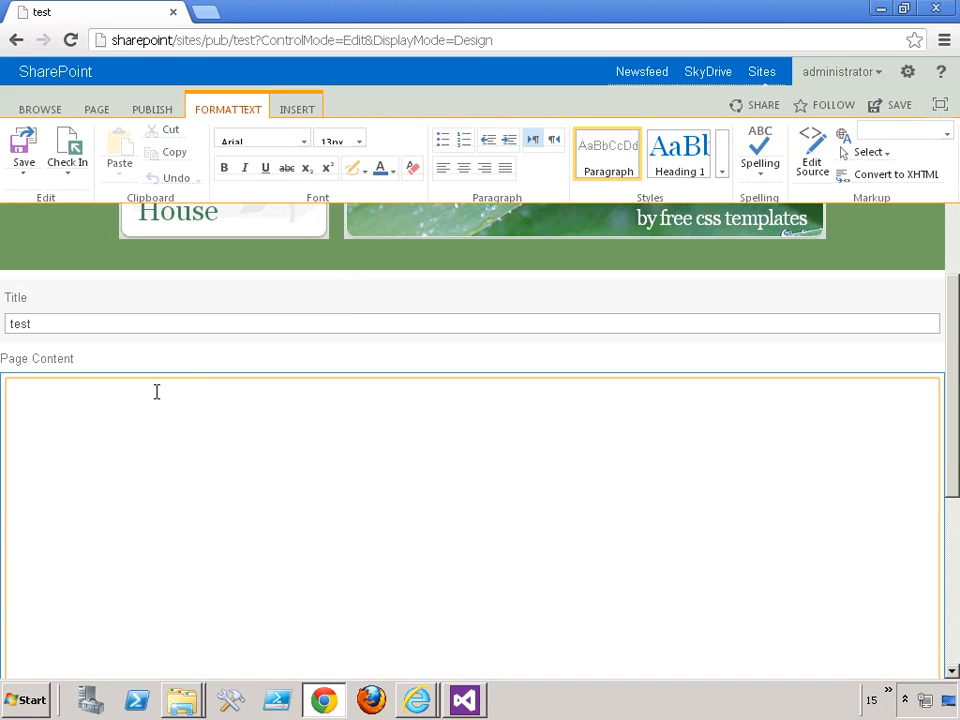
text(dsa;lkdsa;lk)
click(23, 148)
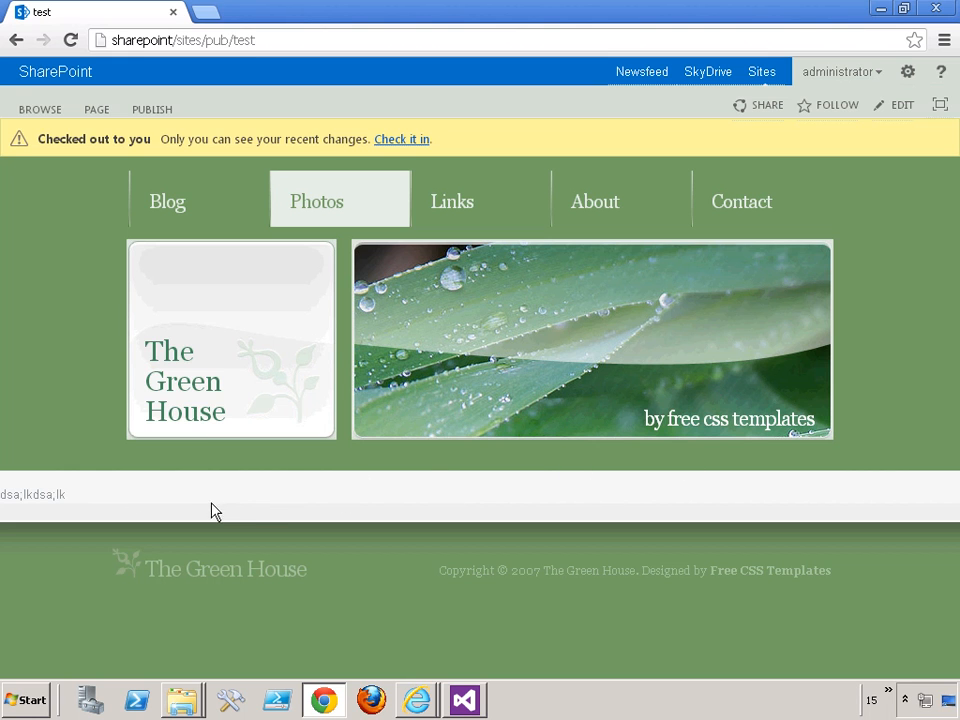
- Switch to Visual Studio, undo the edits that replaced the wrapper's original content in index.html, and collapse the links div
click(466, 702)
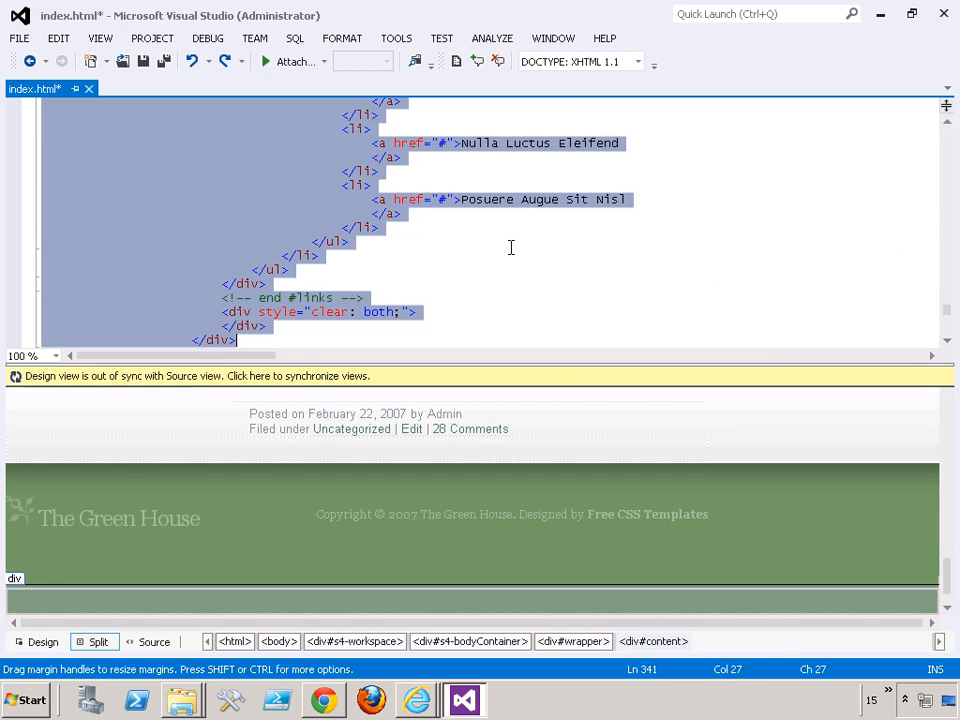
click(512, 246)
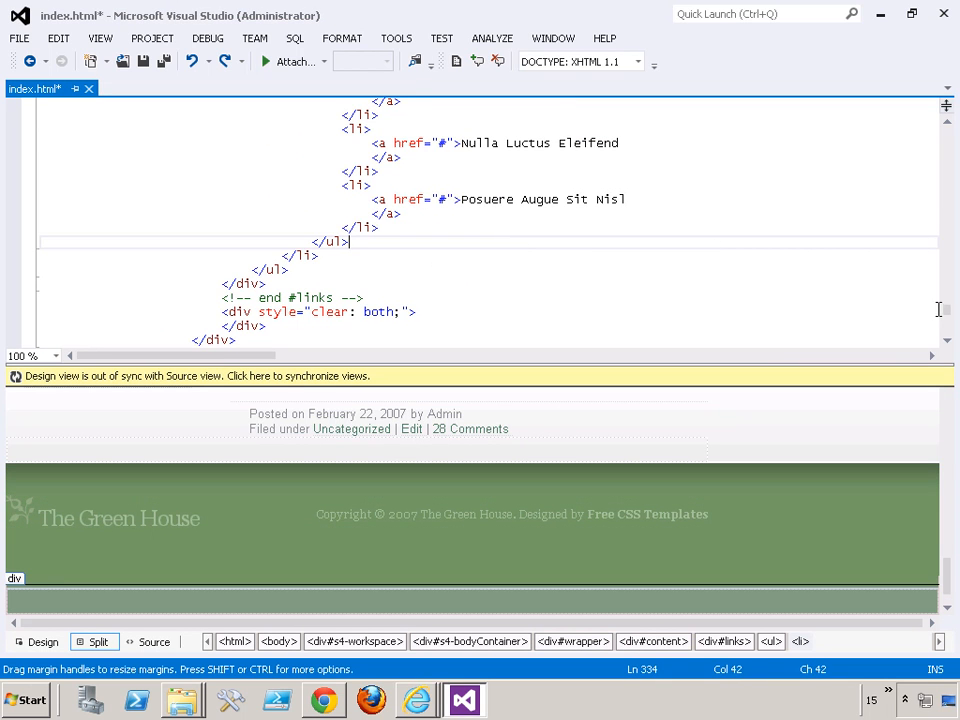
drag(945, 306, 950, 214)
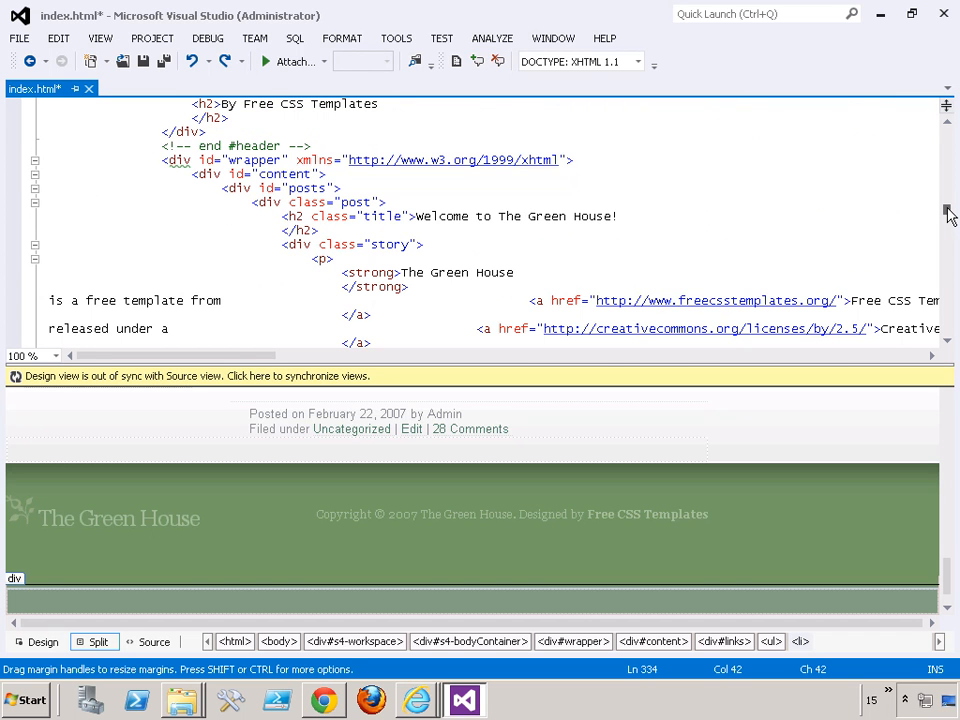
click(34, 189)
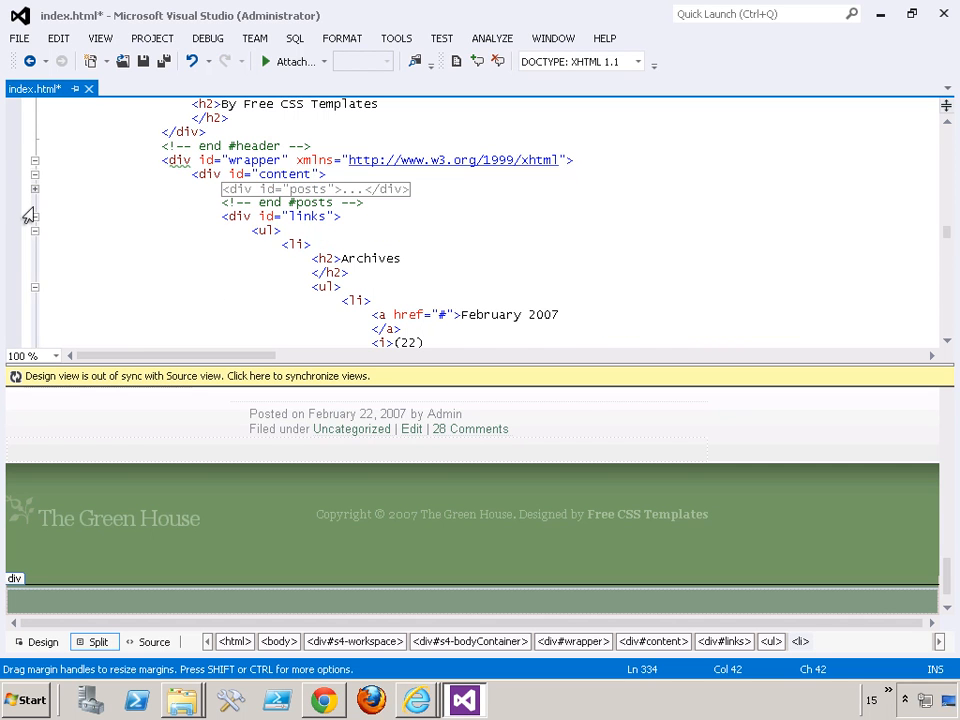
click(33, 217)
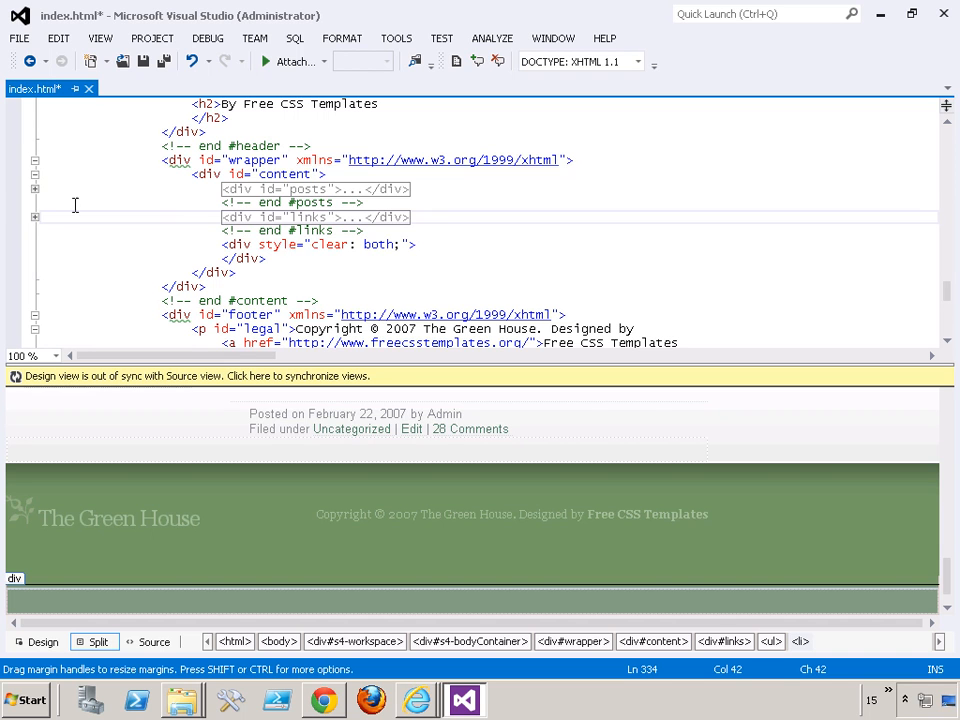
click(33, 189)
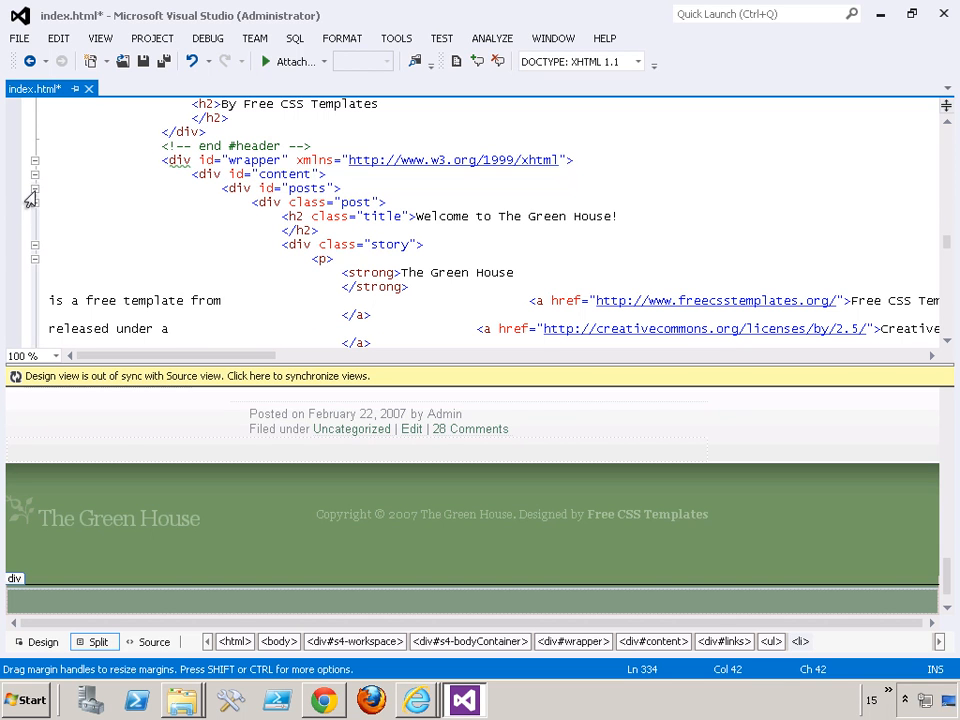
- Replace the entire content of the posts div with the copied ContentPlaceHolderMain div
click(229, 188)
right_click(231, 189)
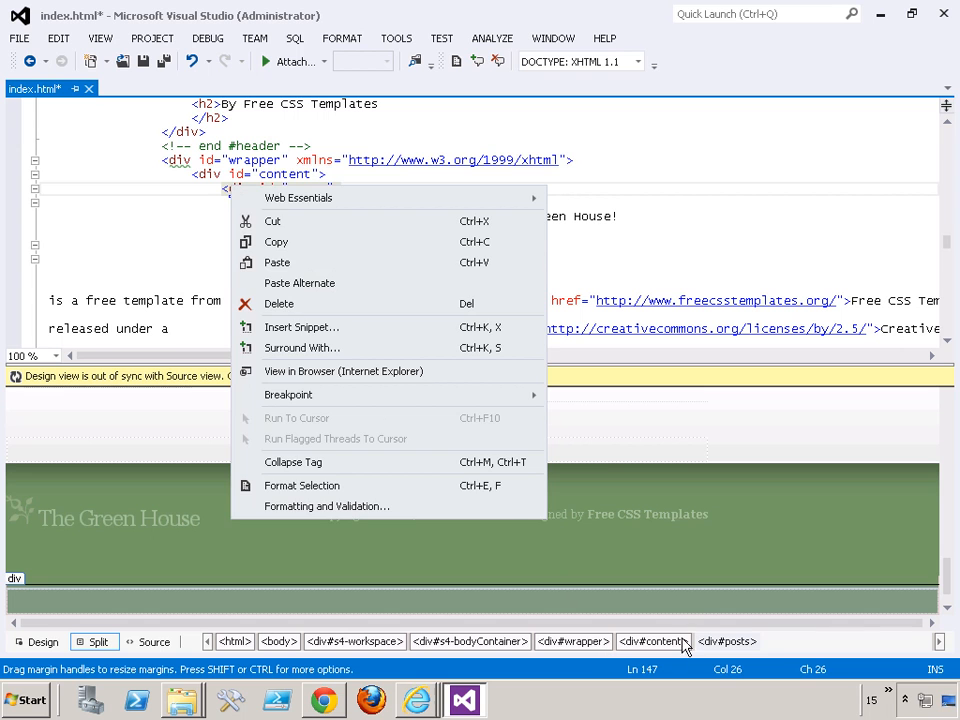
click(722, 647)
click(722, 647)
click(739, 639)
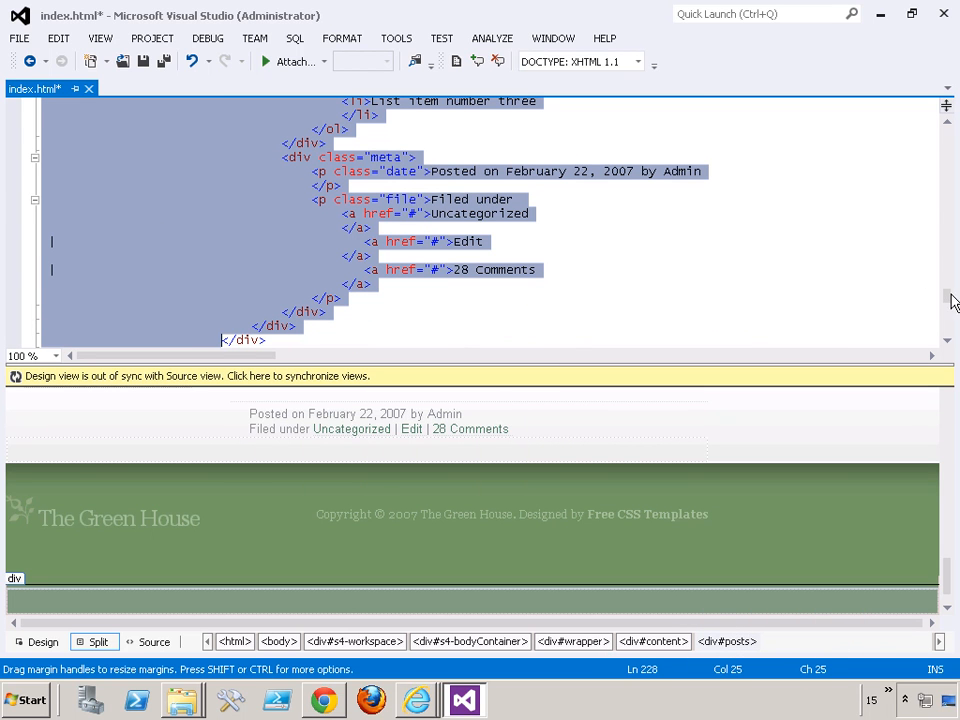
scroll(948, 295, up, 1)
drag(948, 295, 948, 247)
scroll(949, 248, down, 1)
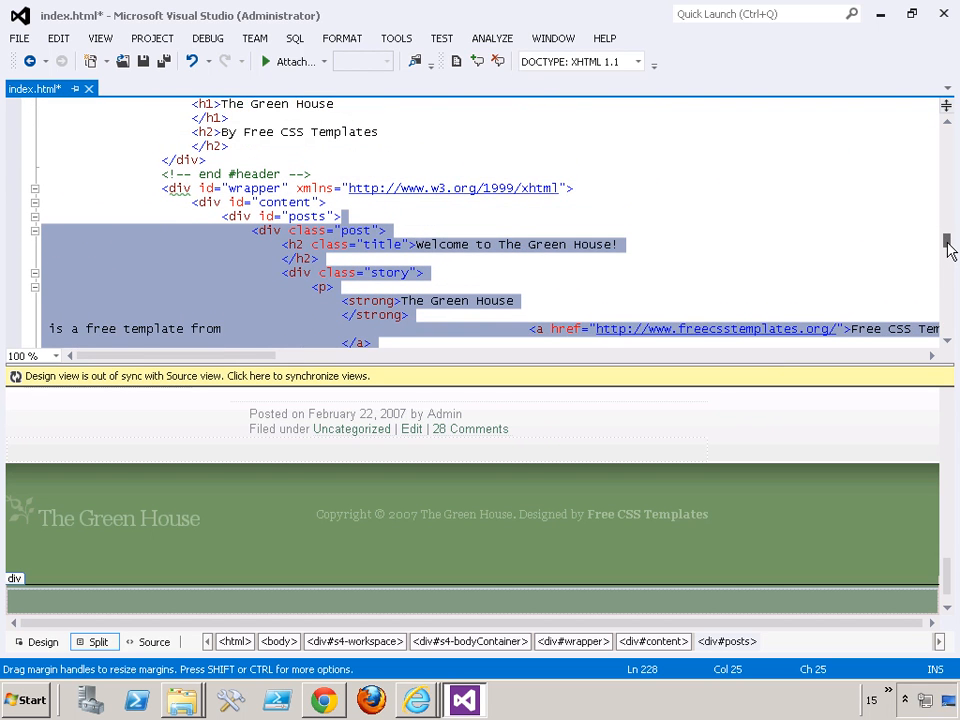
key(ctrl+v)
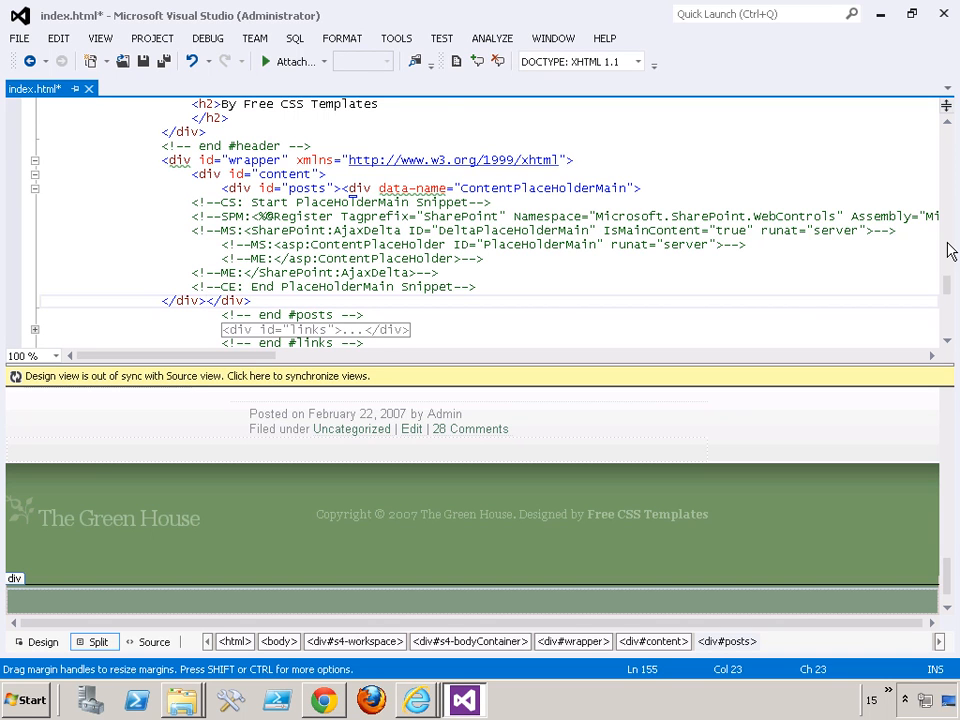
- Format the whole index.html document and save it
click(98, 40)
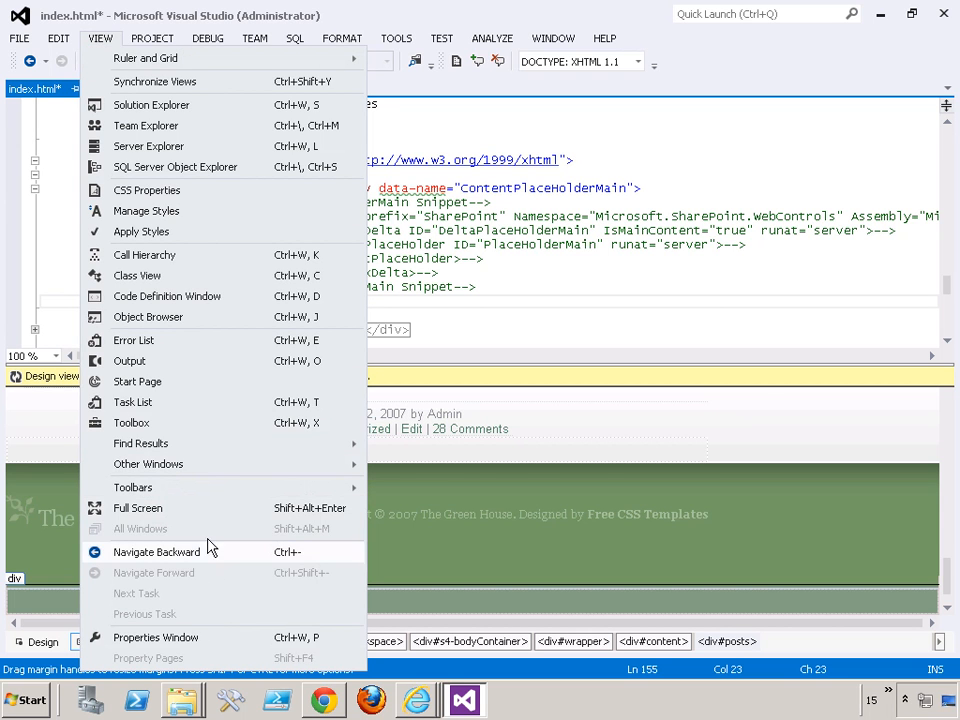
mouse_move(52, 38)
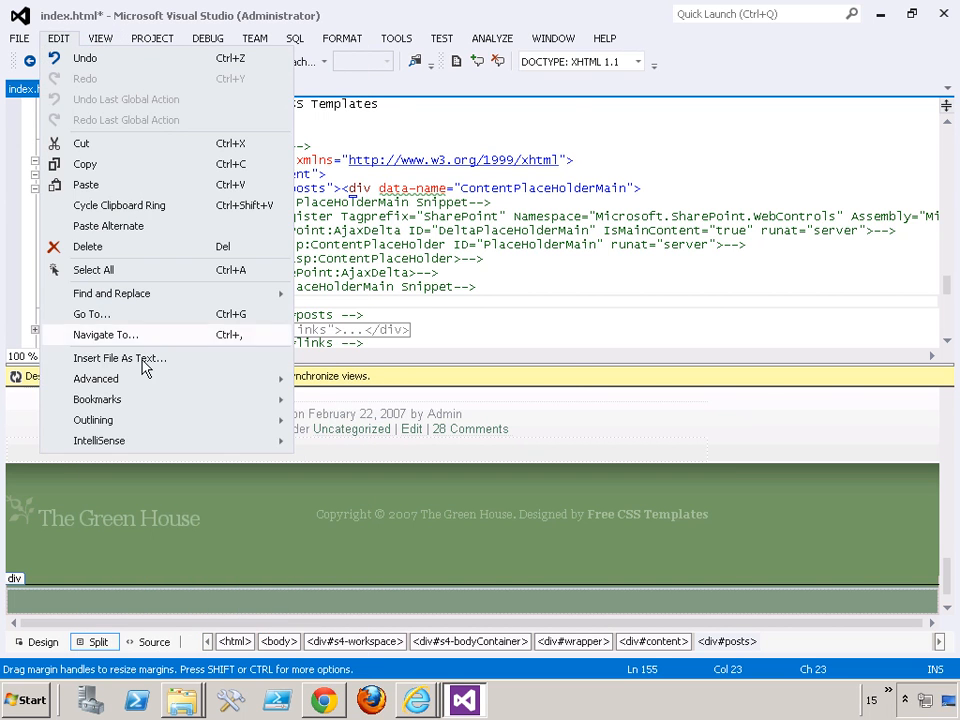
mouse_move(143, 380)
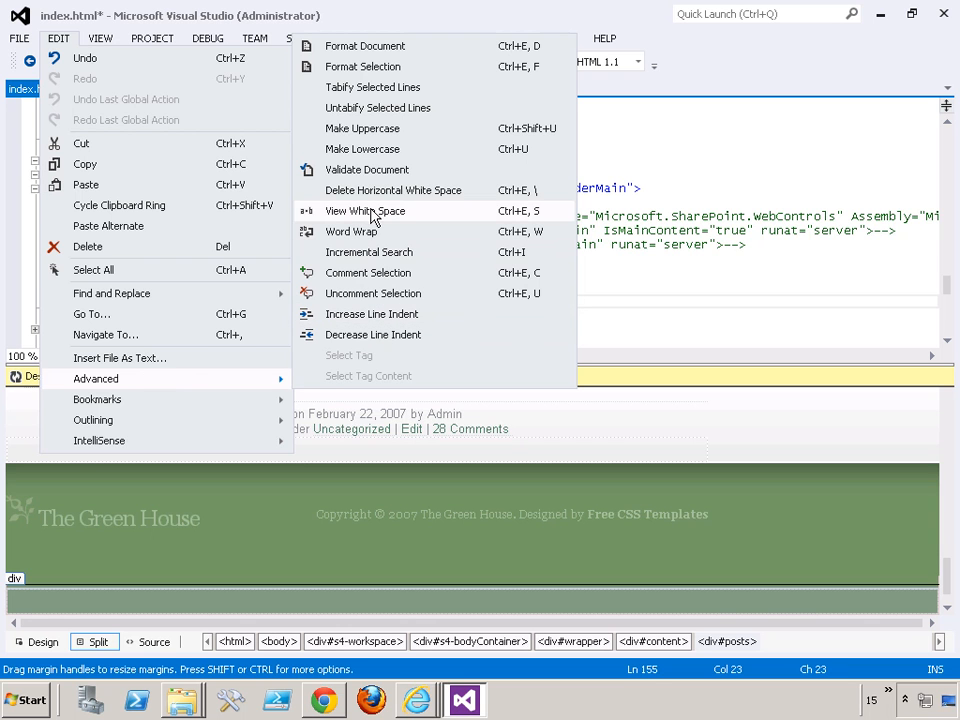
click(365, 46)
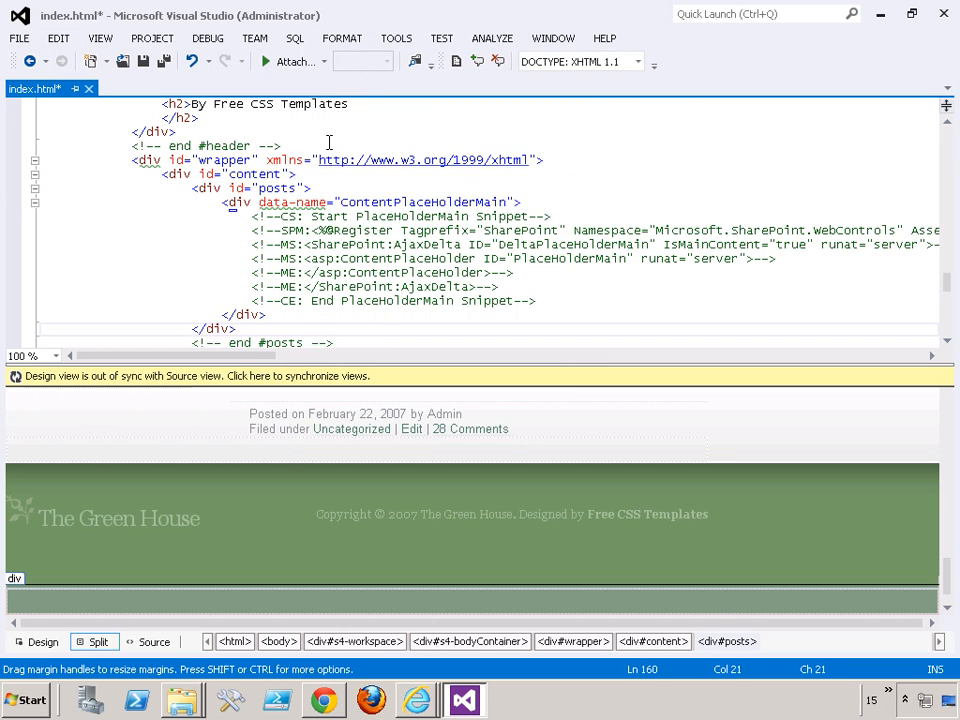
scroll(328, 143, down, 1)
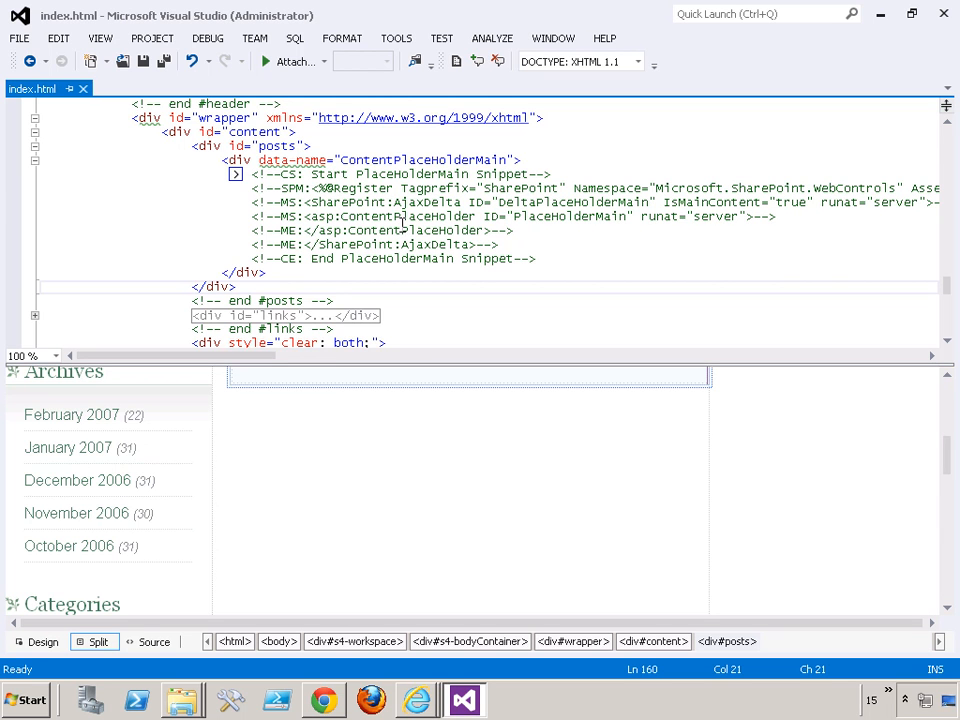
- Return to the test page in Chrome, reload it, and examine where its content sits relative to the sidebar
key(alt+Tab)
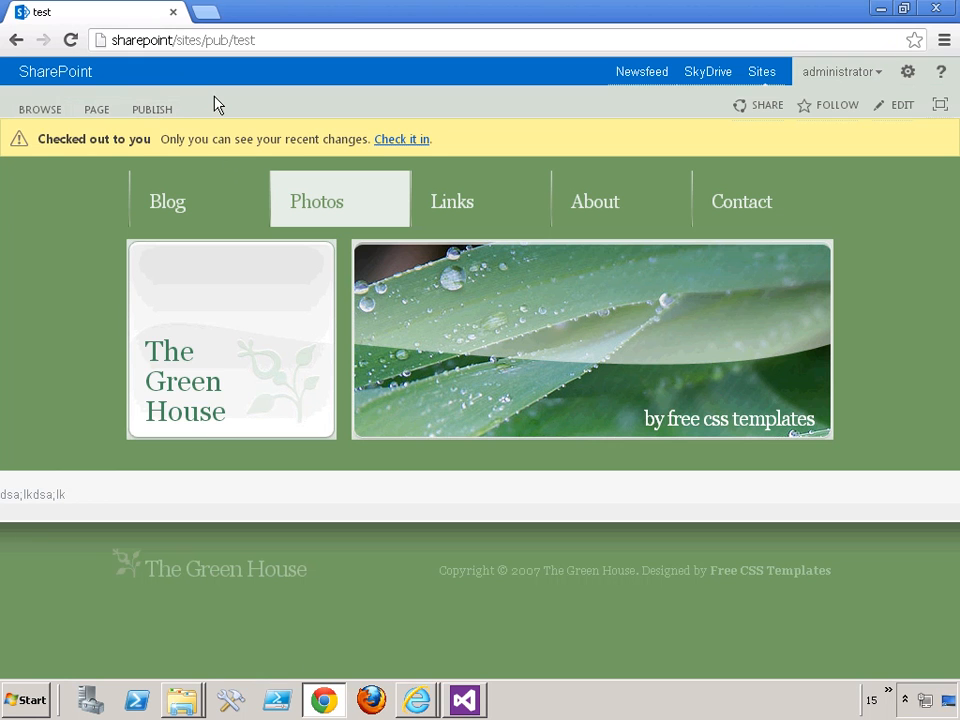
click(70, 41)
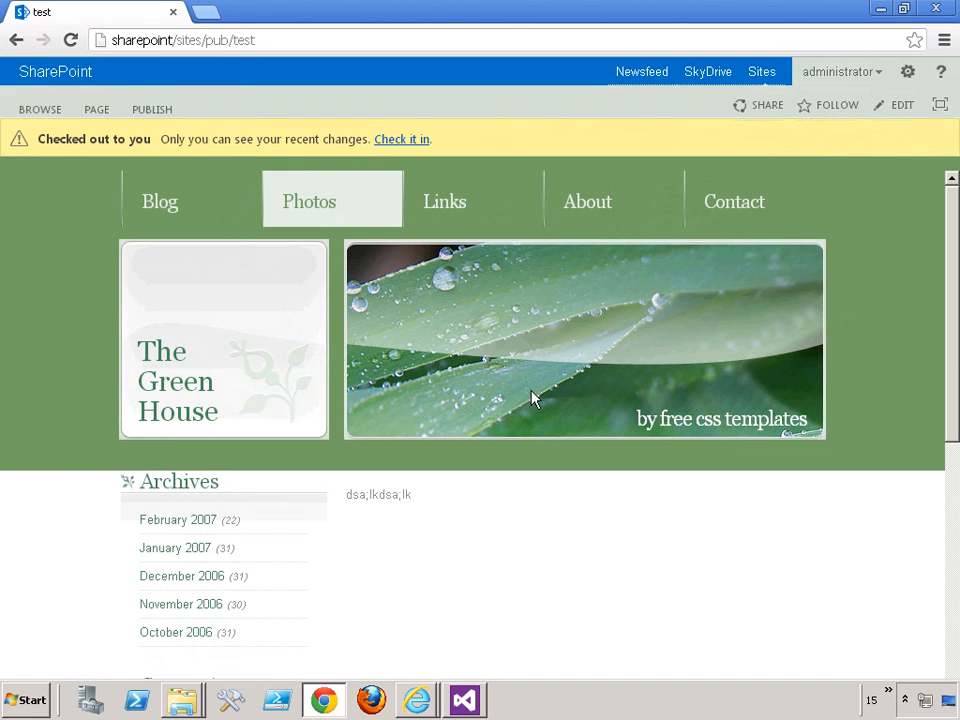
scroll(532, 398, down, 2)
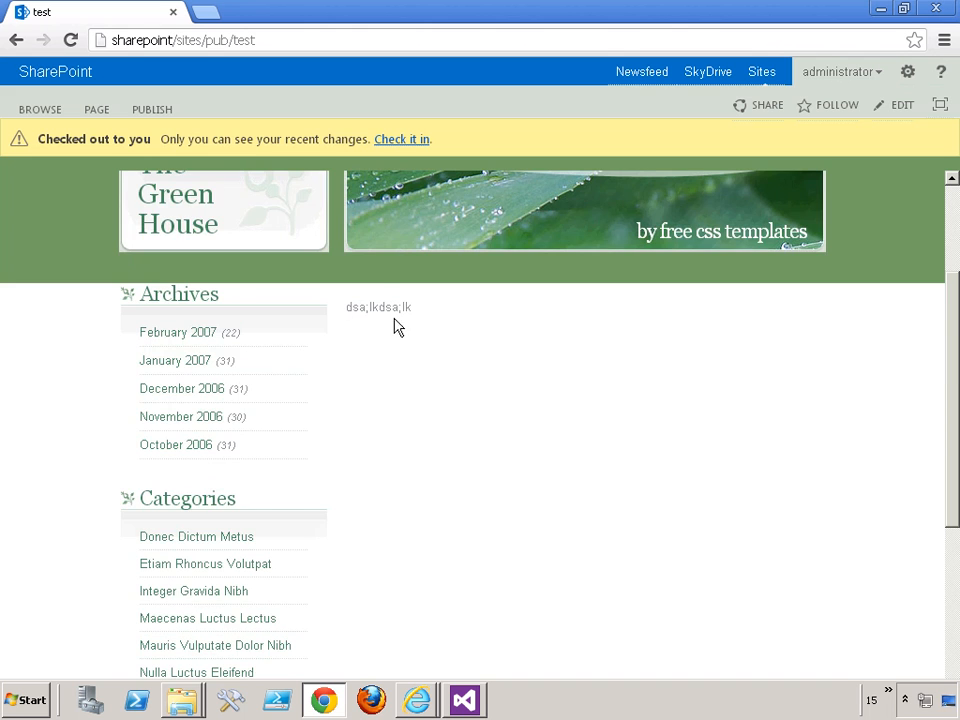
scroll(450, 373, up, 2)
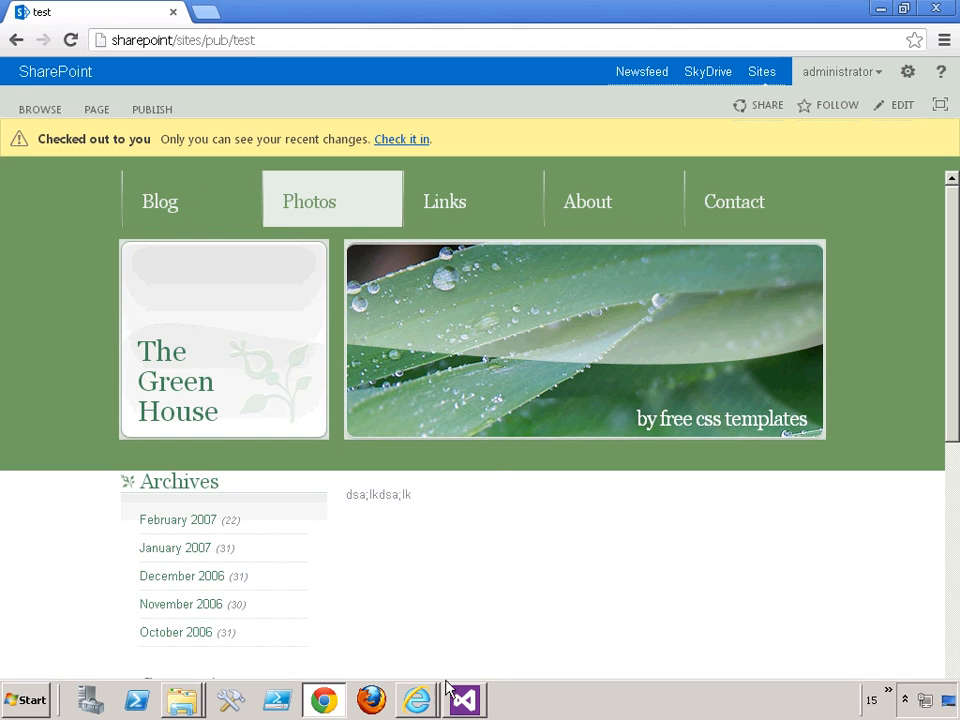
- Switch to Internet Explorer, bring up the index.html preview, and open its Snippet Gallery
click(418, 701)
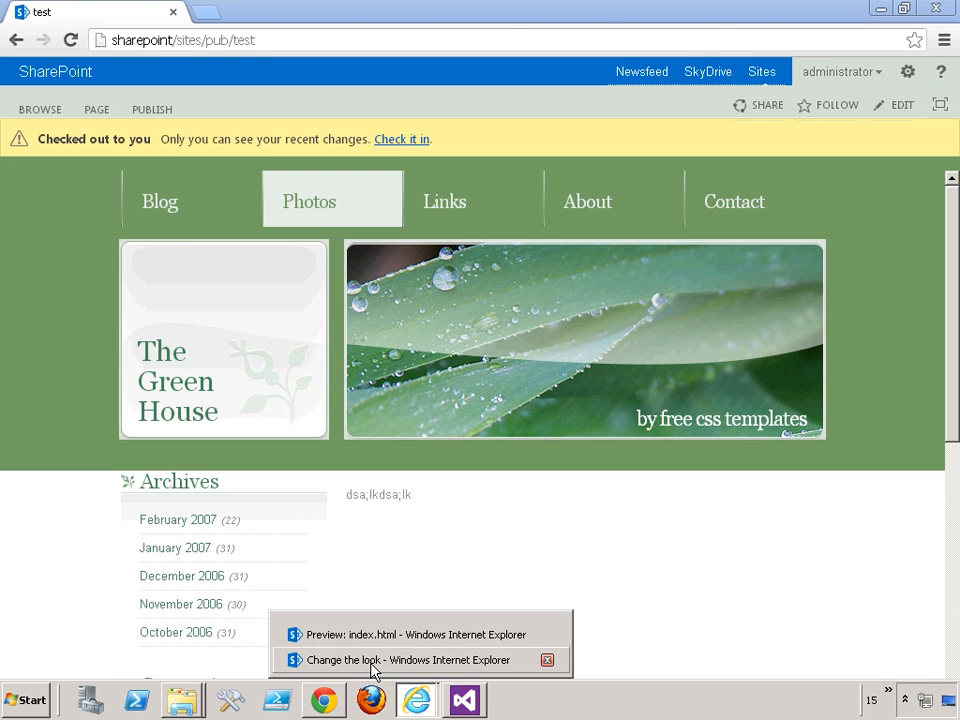
click(370, 660)
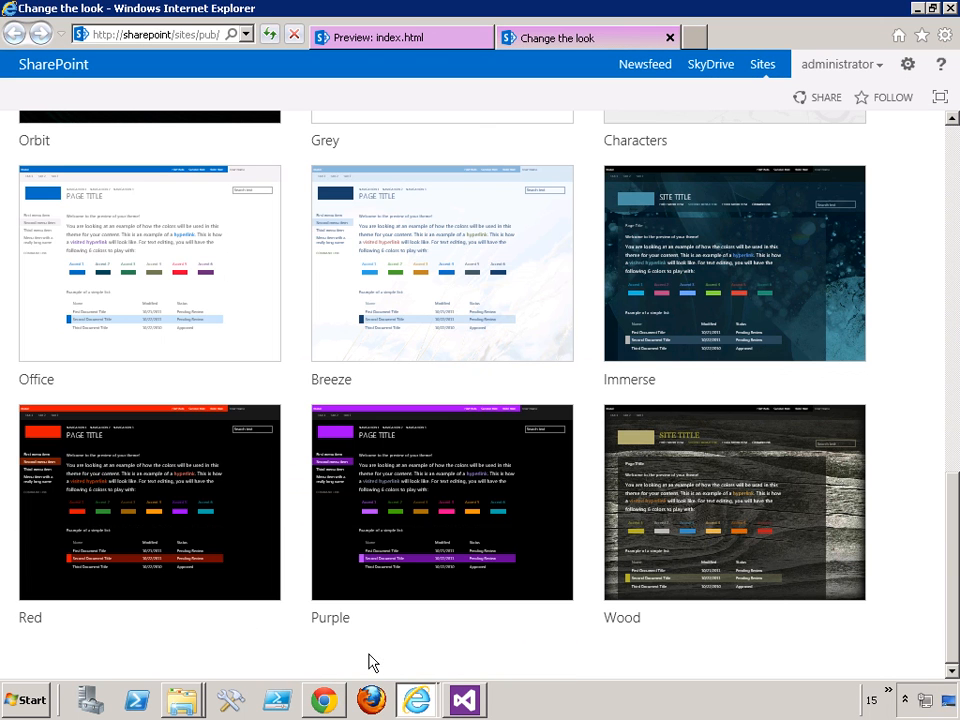
mouse_move(416, 700)
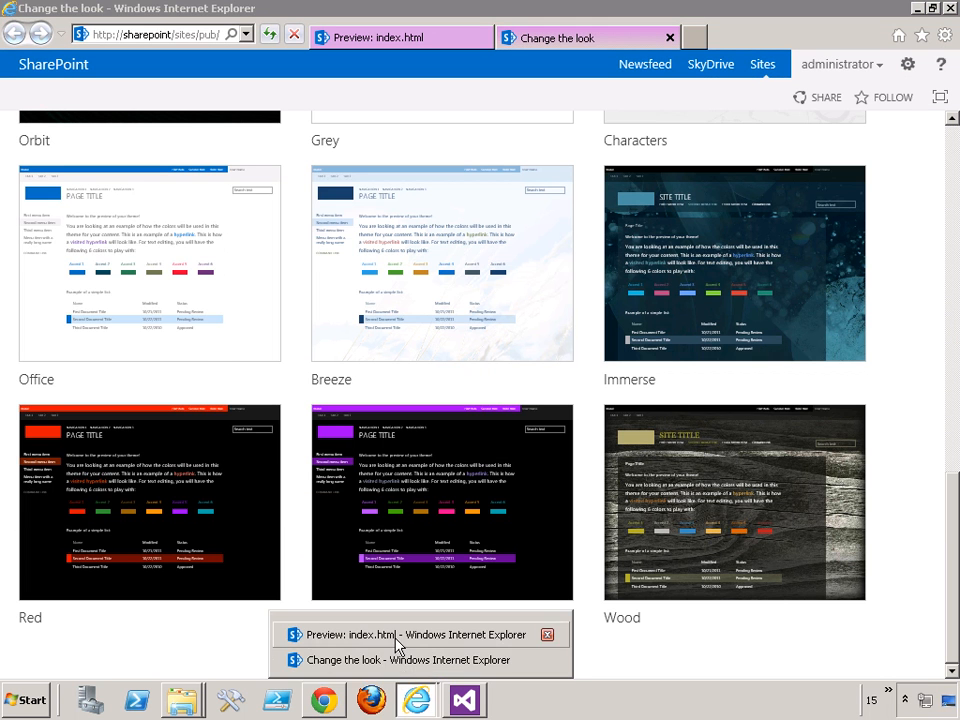
click(396, 636)
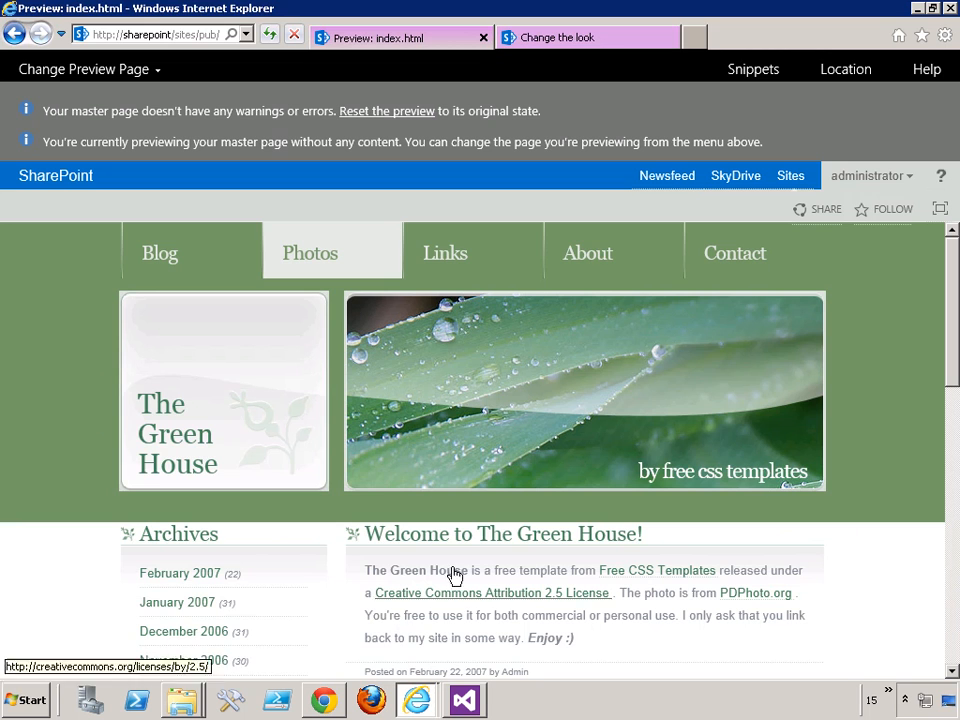
click(751, 78)
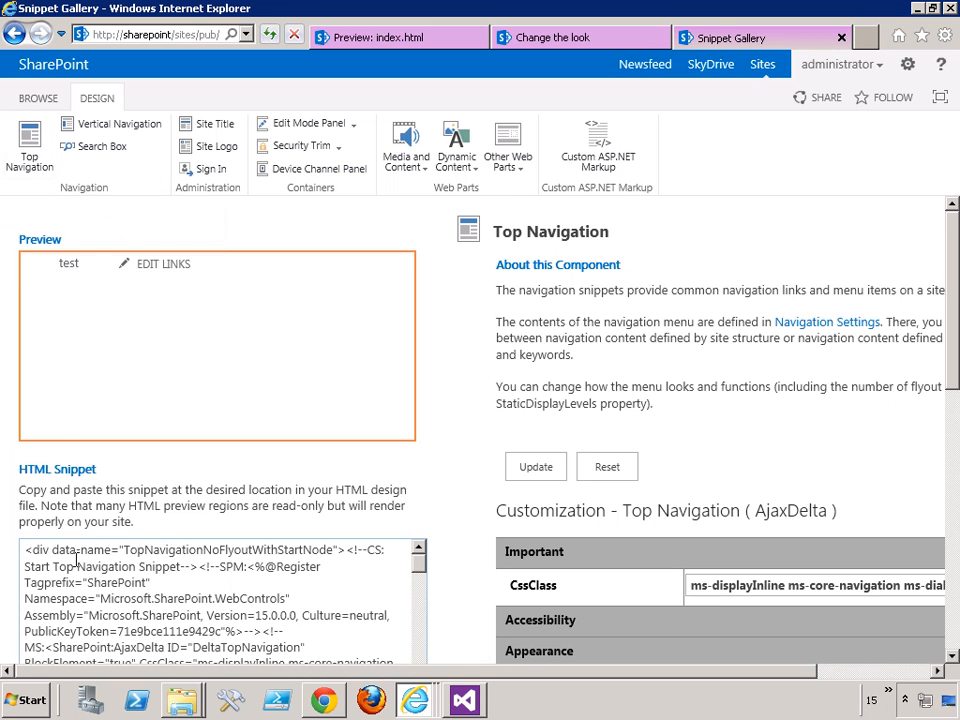
- Review the Top Navigation component's customization options and copy its HTML snippet to the clipboard
scroll(76, 559, down, 1)
scroll(425, 410, down, 2)
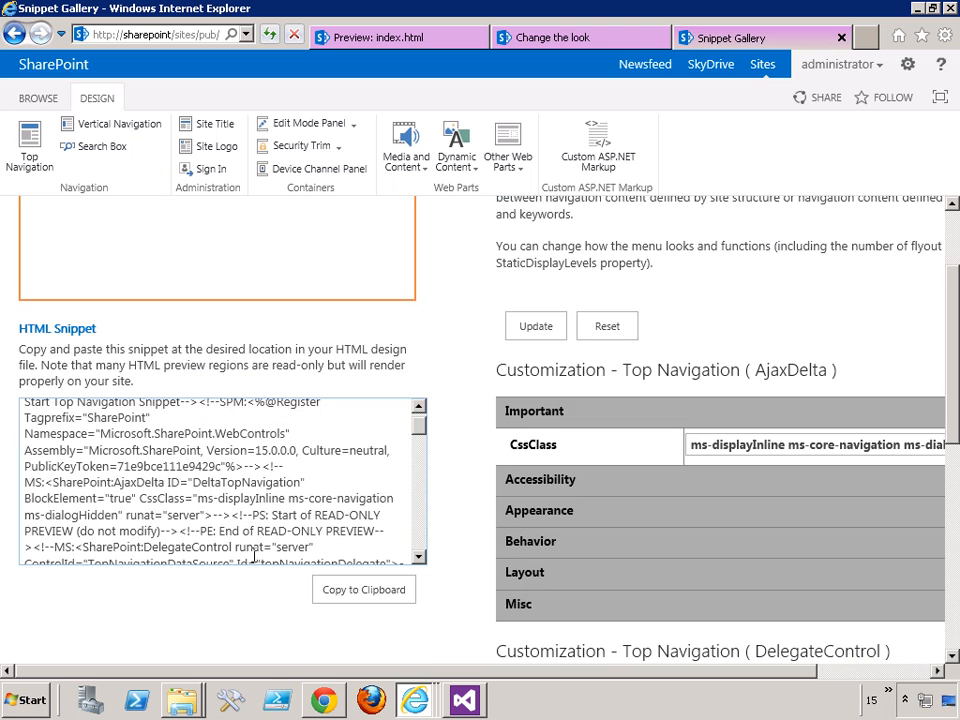
scroll(457, 367, up, 1)
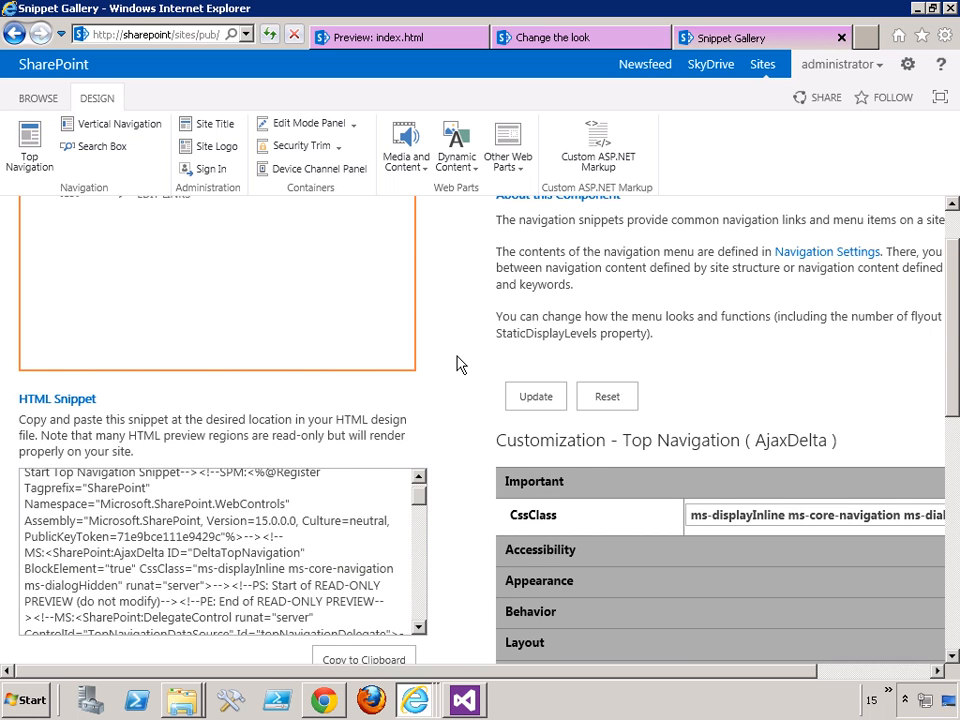
scroll(457, 365, down, 3)
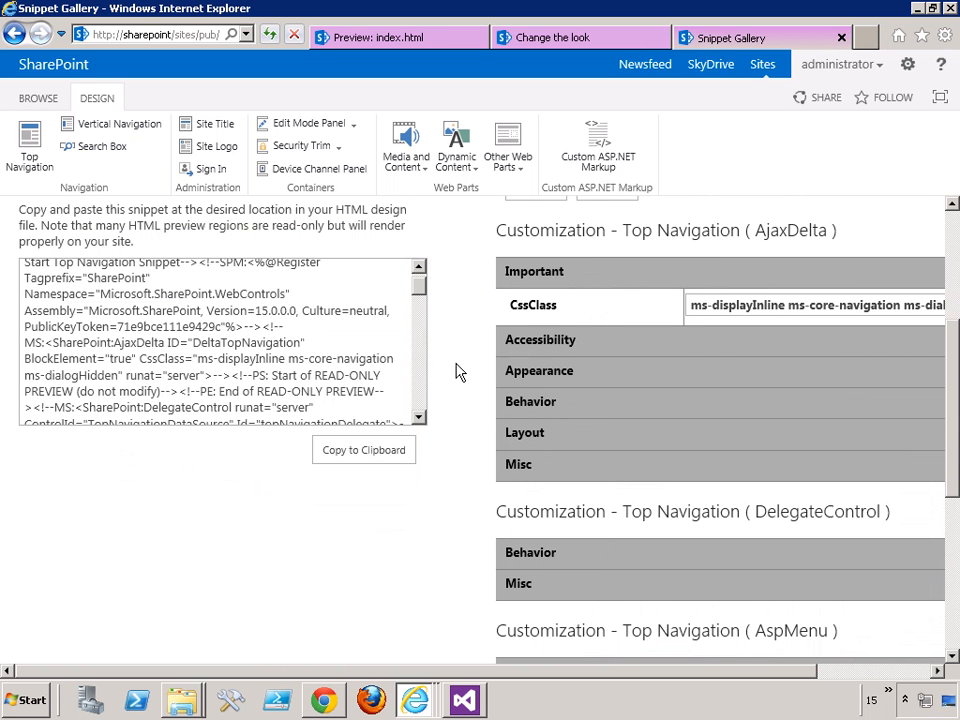
scroll(463, 467, down, 6)
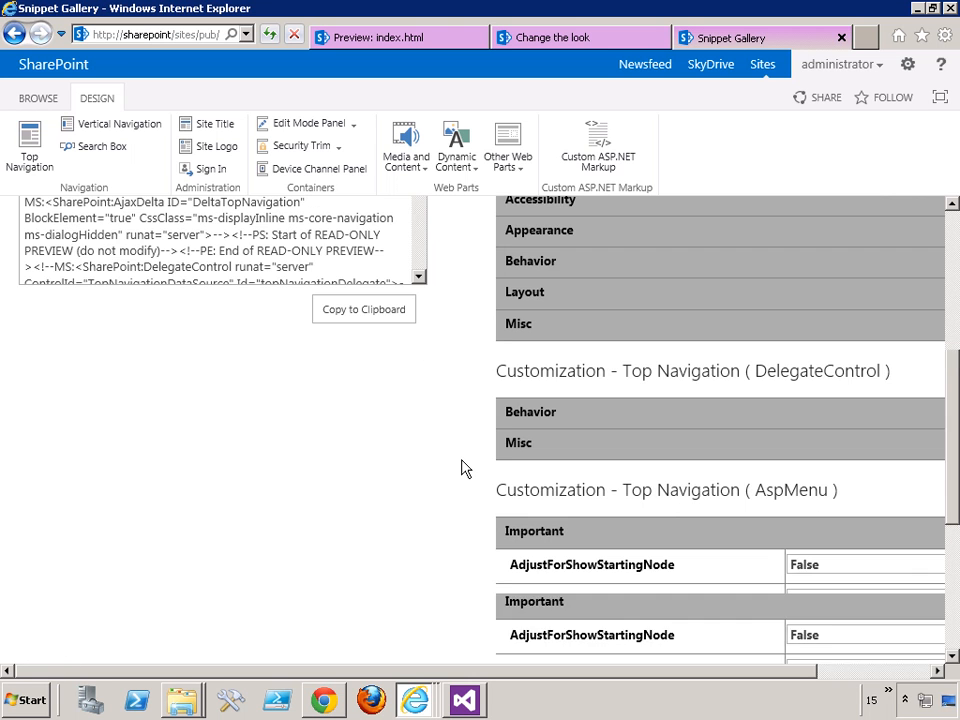
scroll(463, 467, up, 7)
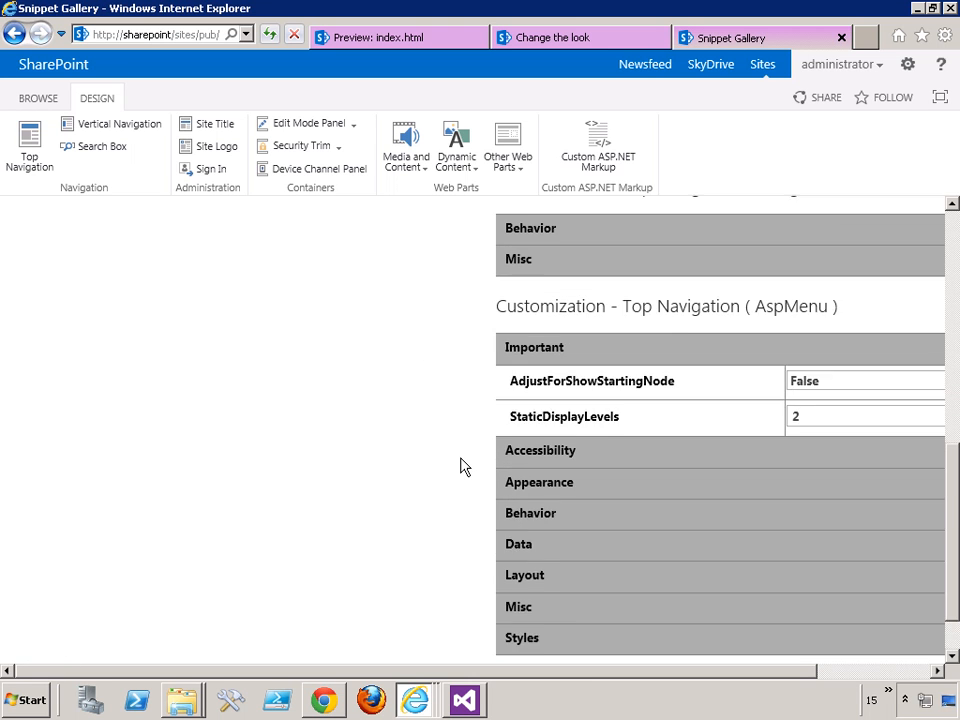
scroll(463, 467, up, 1)
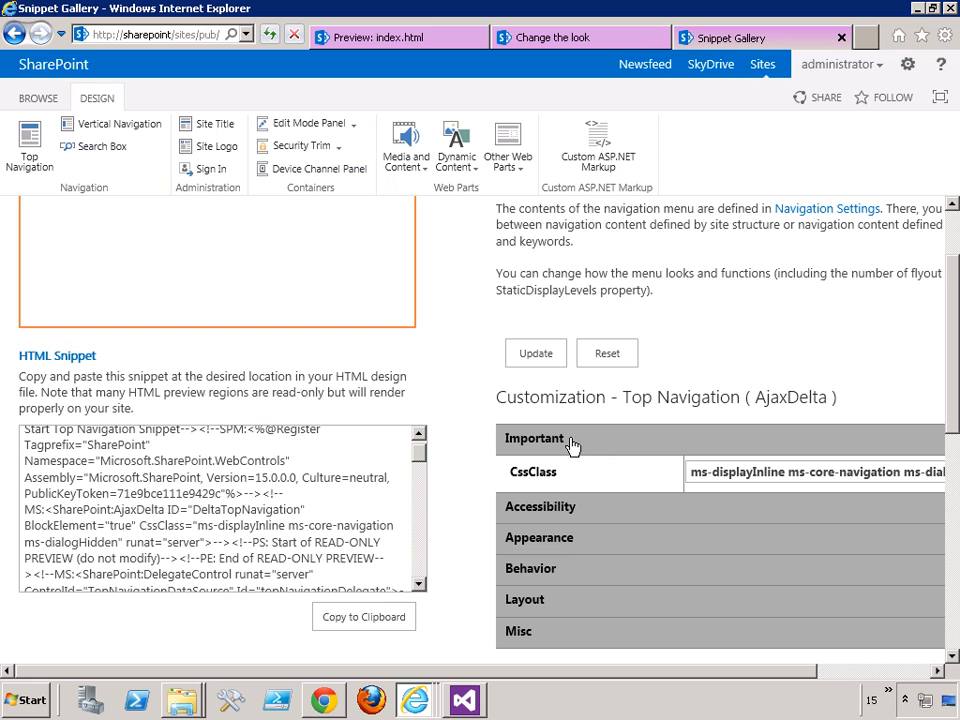
click(341, 619)
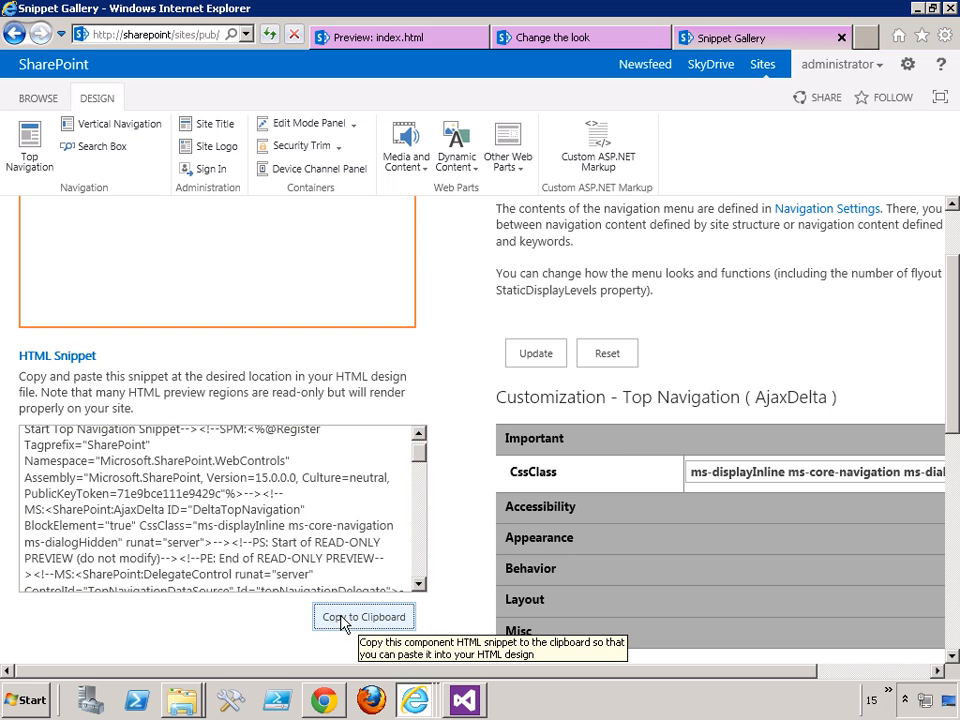
- Switch to Visual Studio, replace the entire content of the menu div in index.html with the copied Top Navigation snippet, and save
click(462, 699)
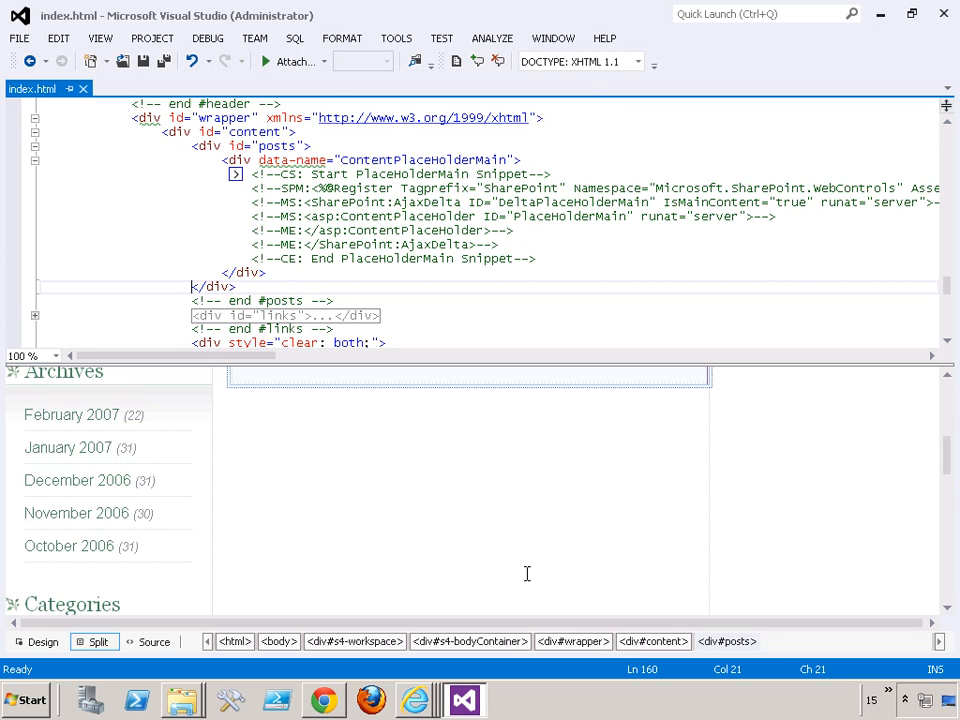
drag(949, 450, 949, 385)
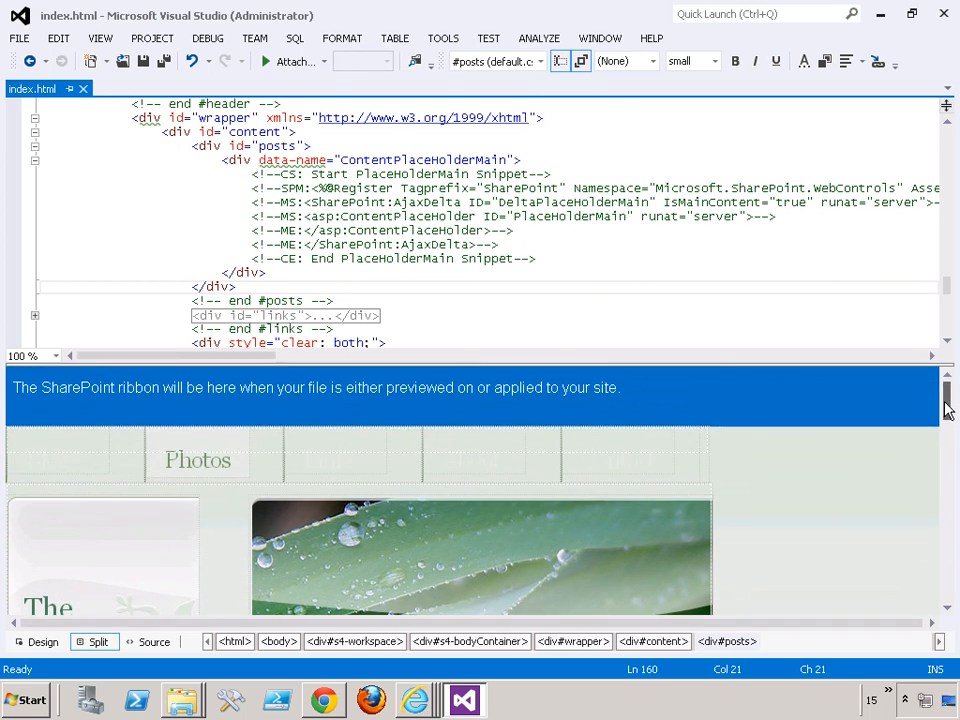
click(76, 455)
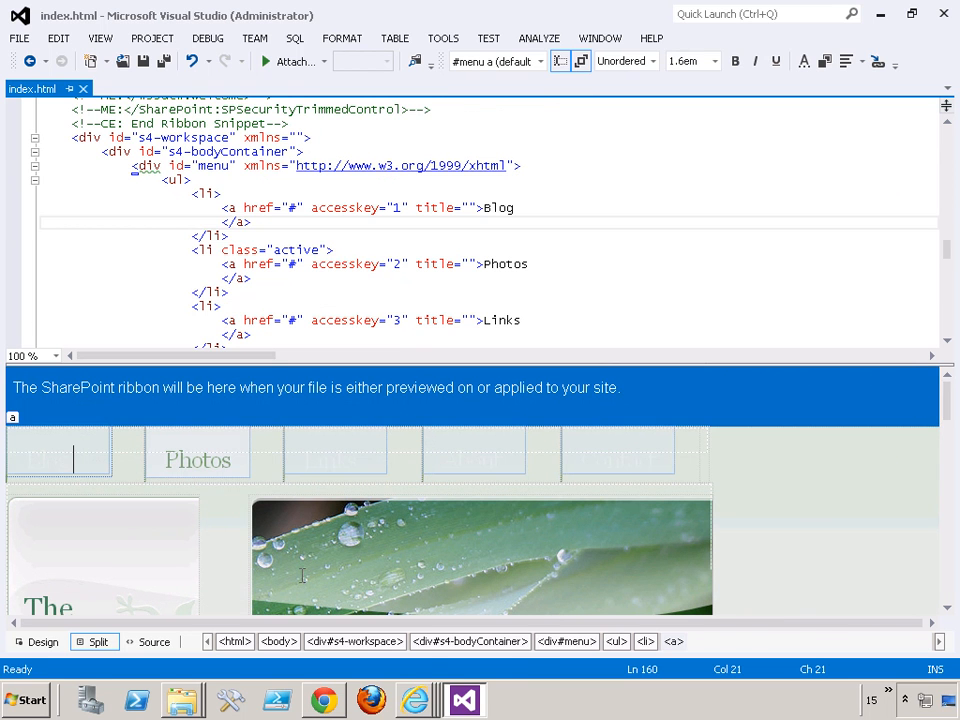
click(566, 641)
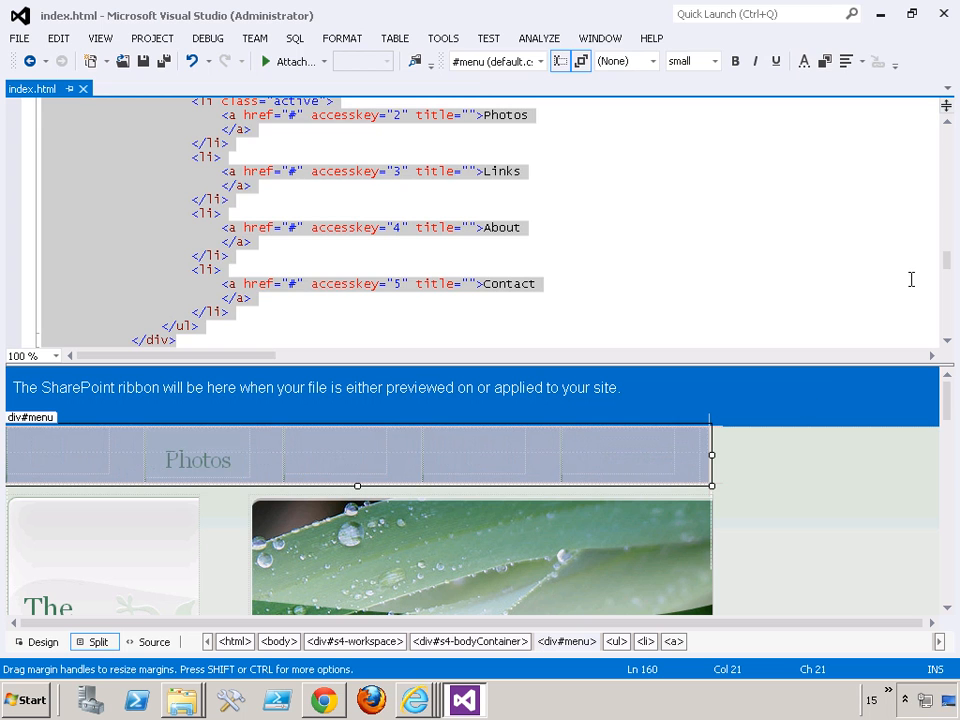
drag(945, 266, 948, 254)
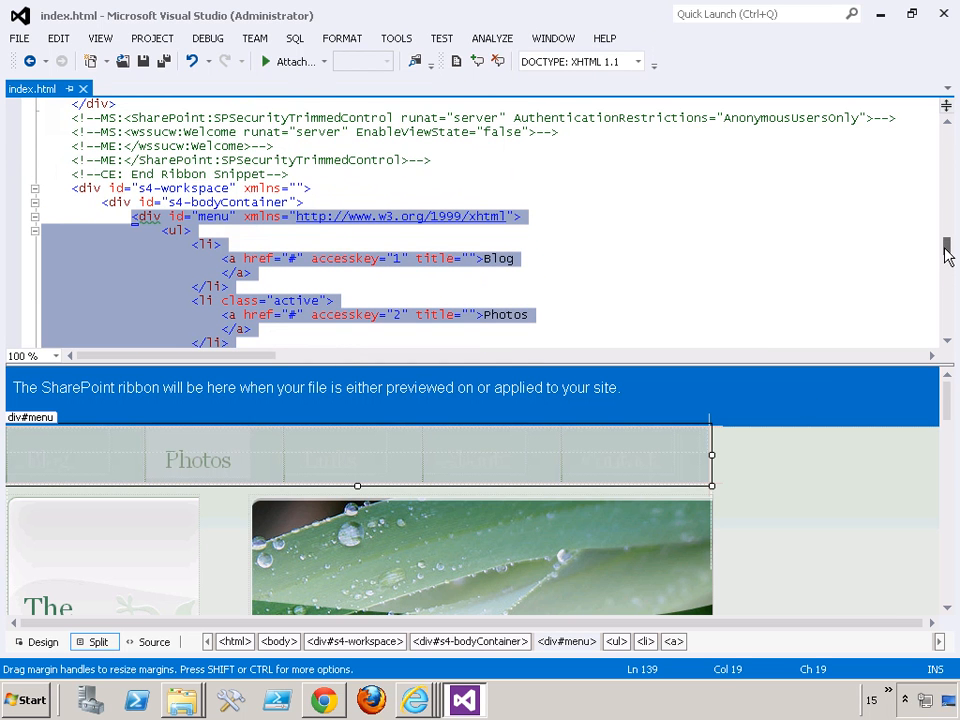
click(595, 645)
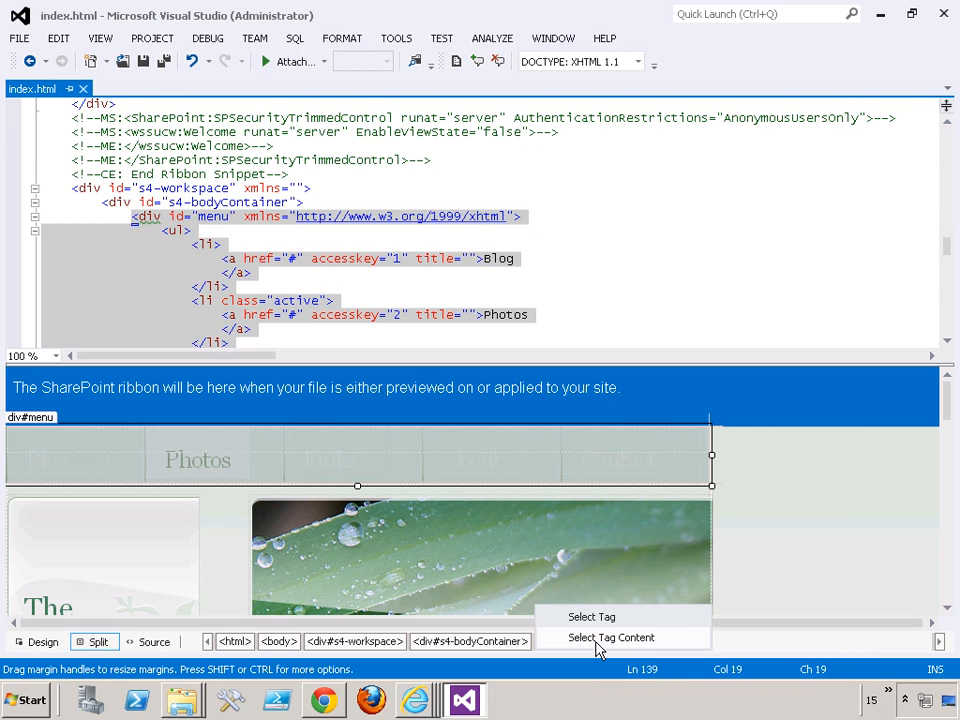
click(600, 638)
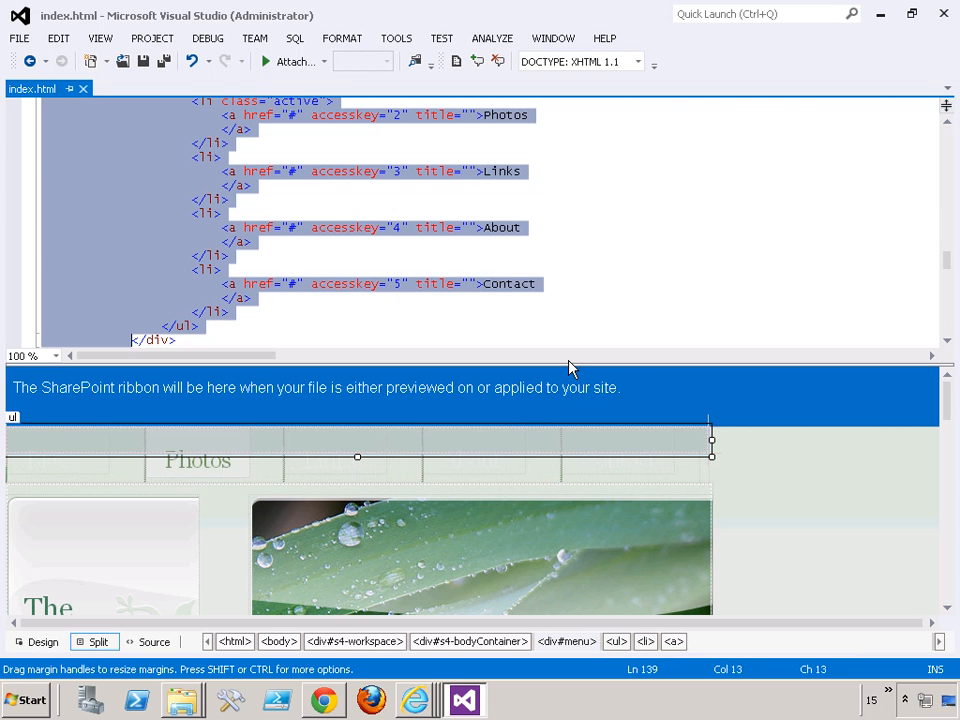
key(Delete)
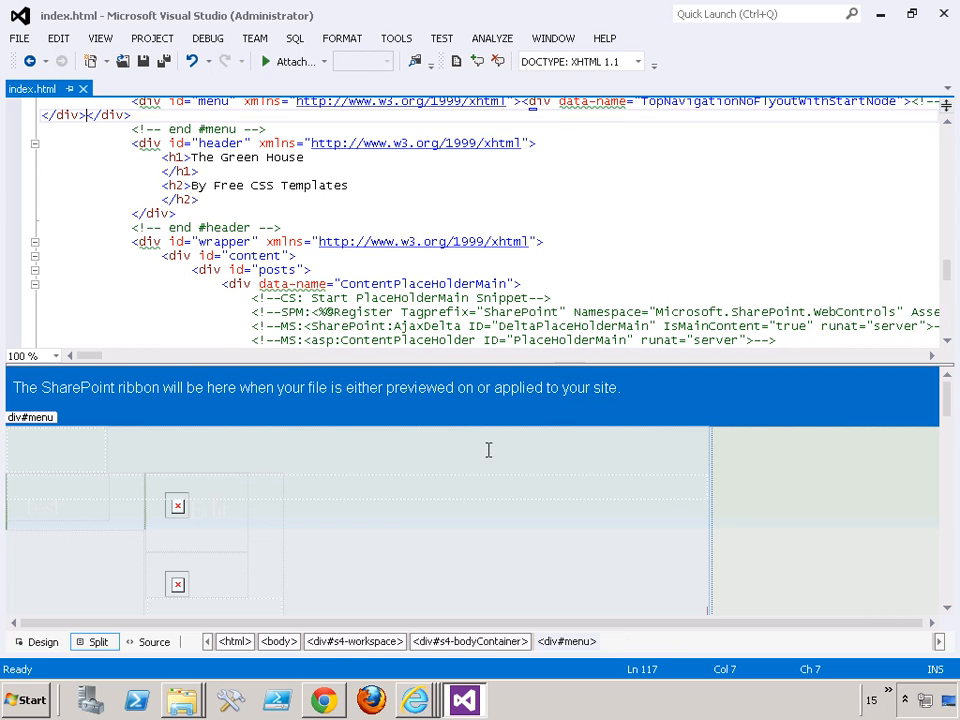
- Switch to Chrome, reload the test page, and check the top navigation and its link editing mode, cancelling without changes
click(313, 700)
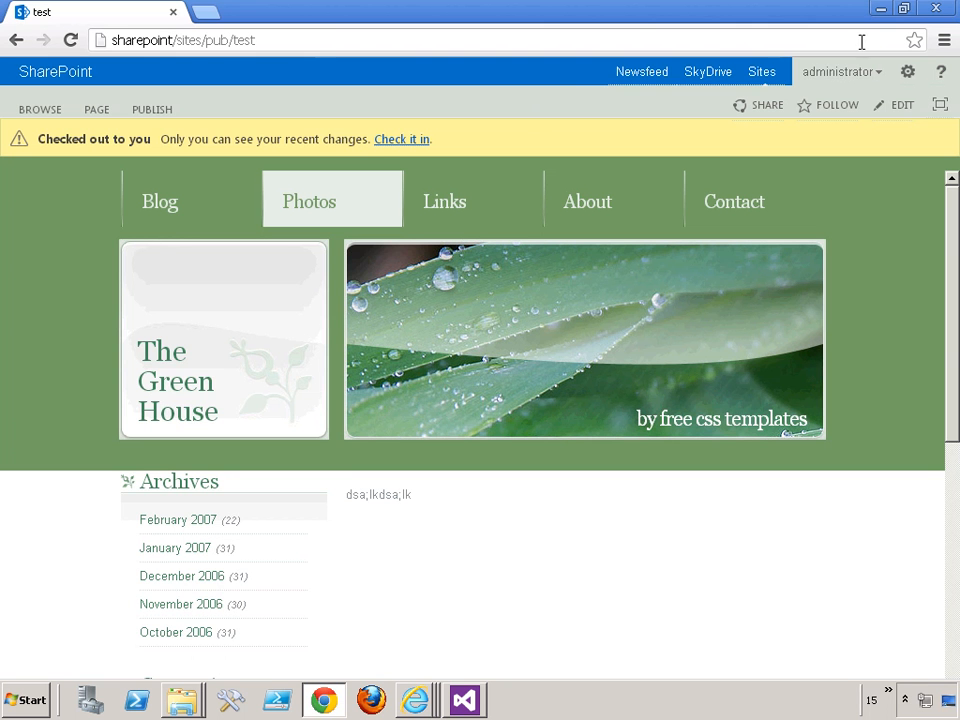
click(71, 42)
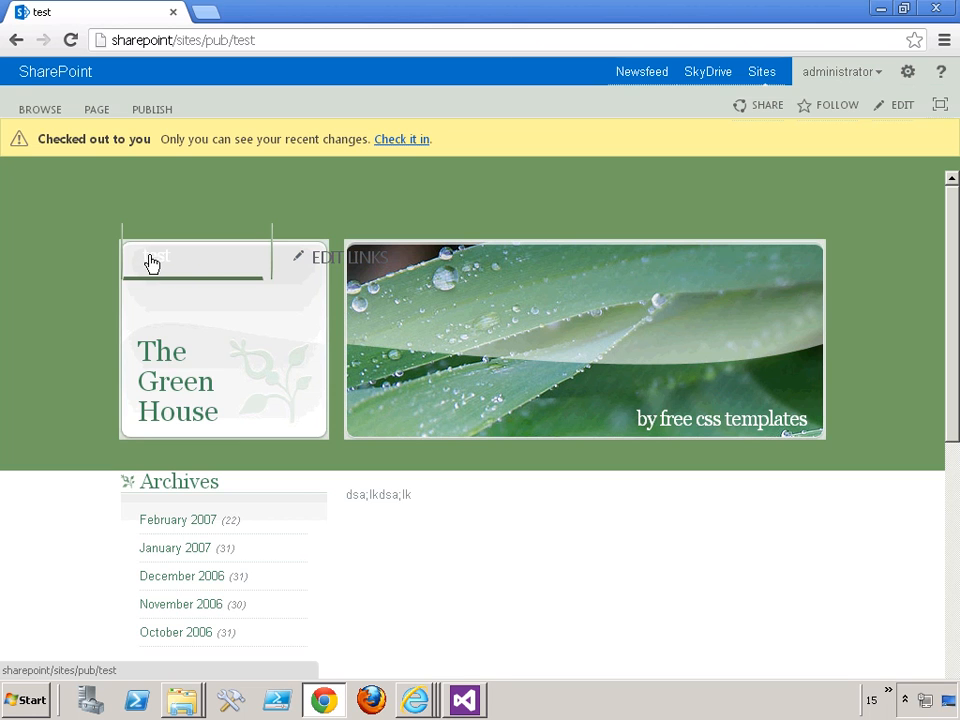
click(335, 258)
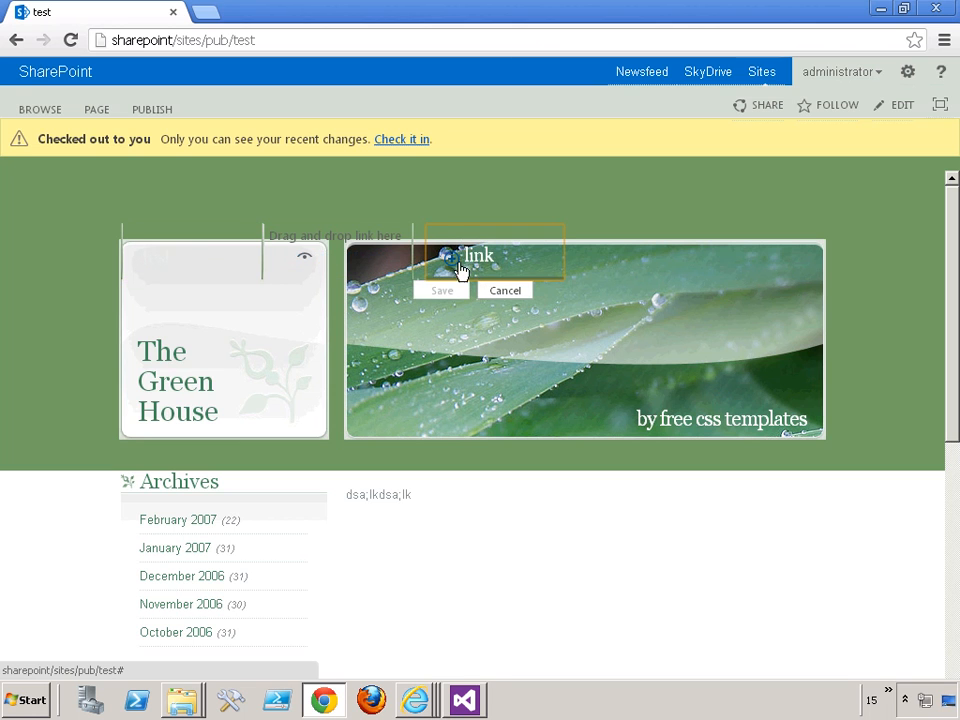
click(506, 290)
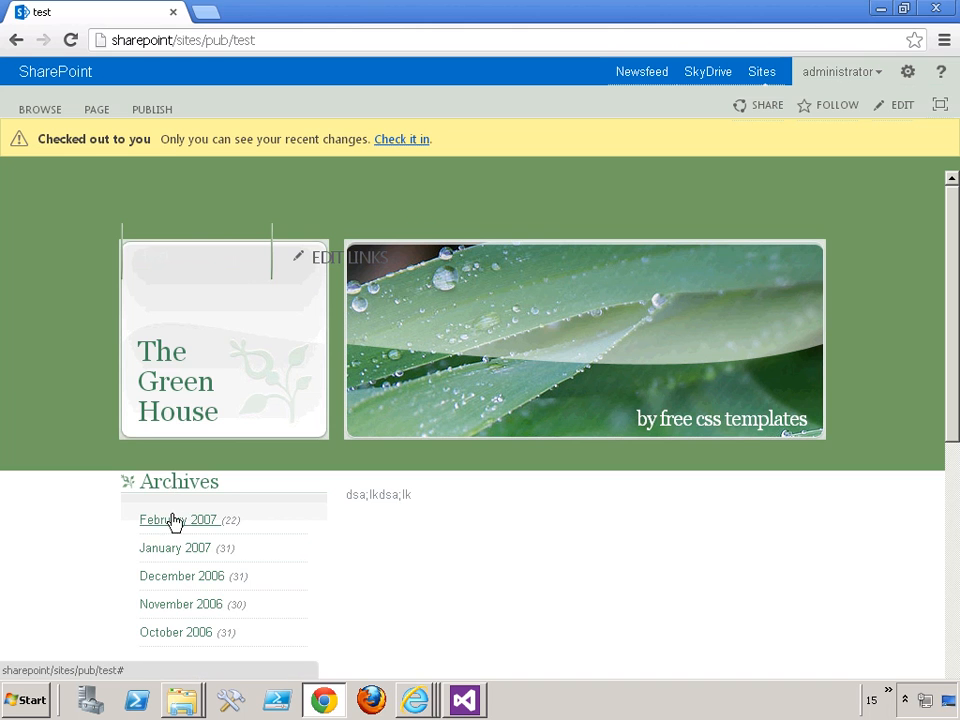
- Return to the Snippet Gallery in Internet Explorer and copy the Vertical Navigation HTML snippet to the clipboard
mouse_move(423, 705)
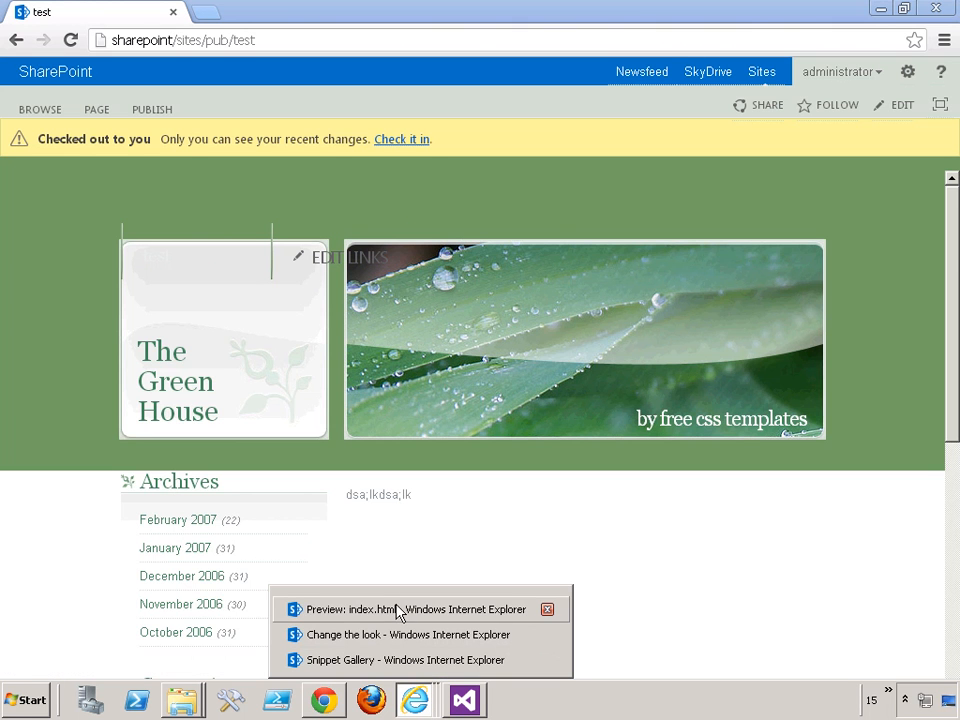
click(392, 659)
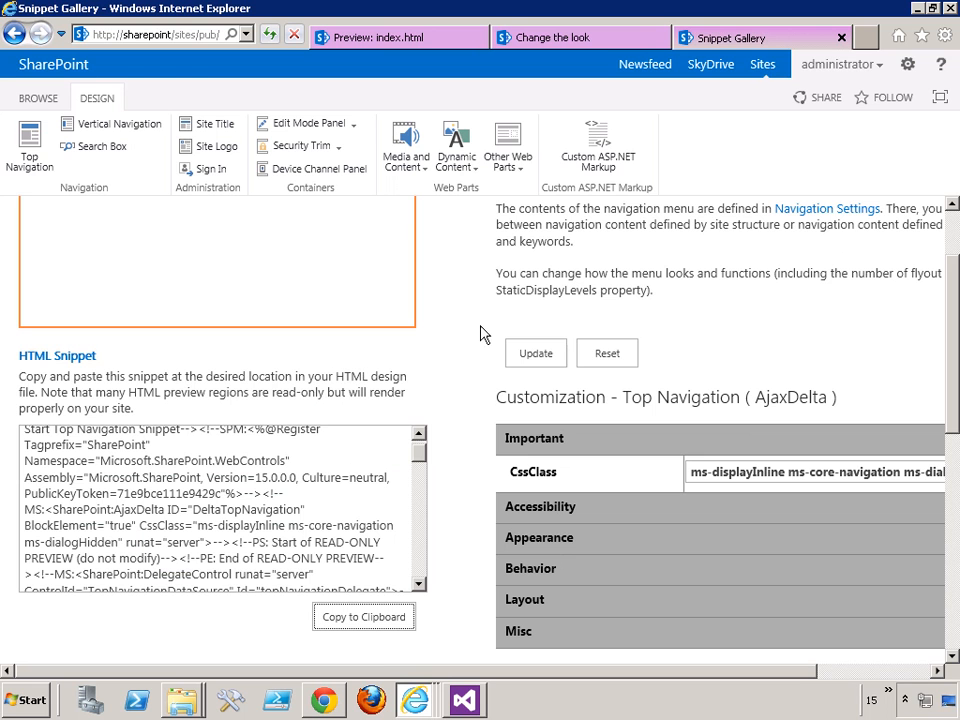
click(94, 125)
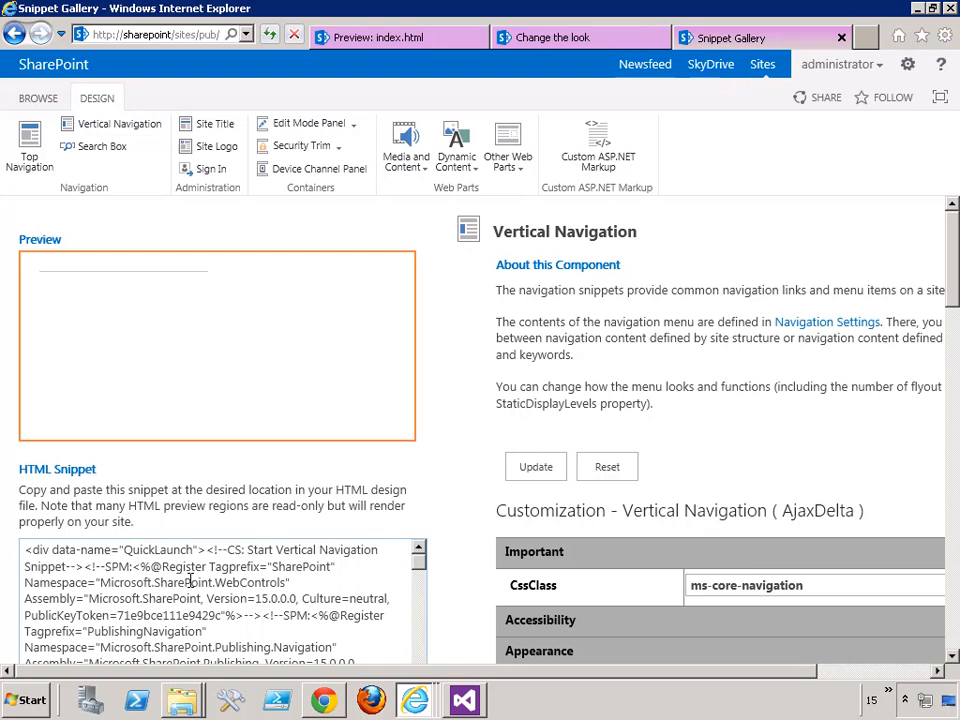
scroll(191, 579, down, 1)
scroll(955, 265, down, 3)
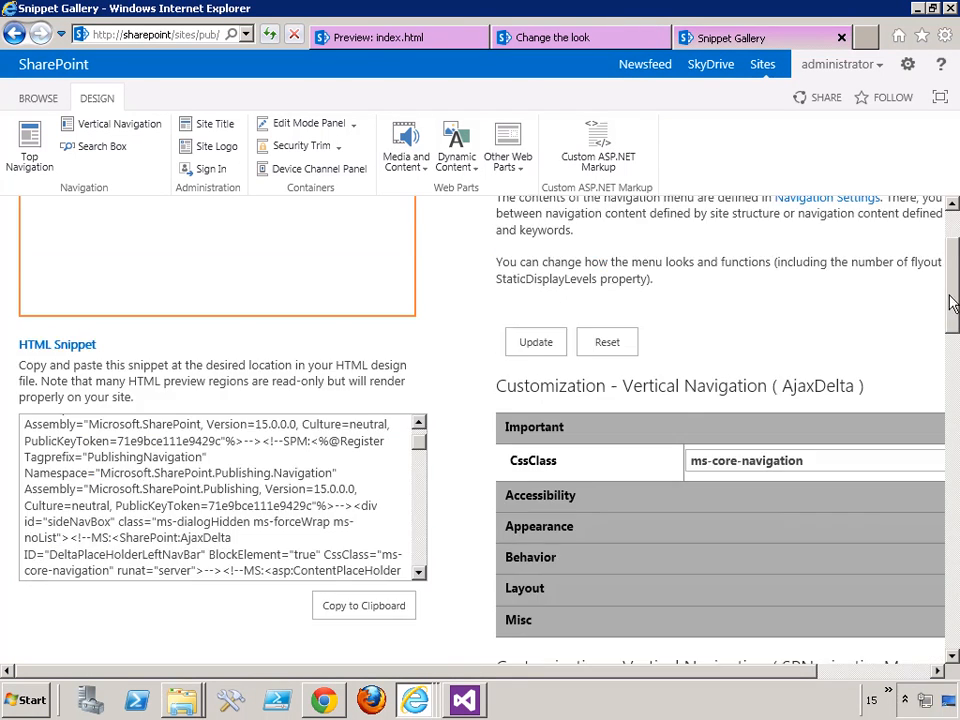
click(358, 481)
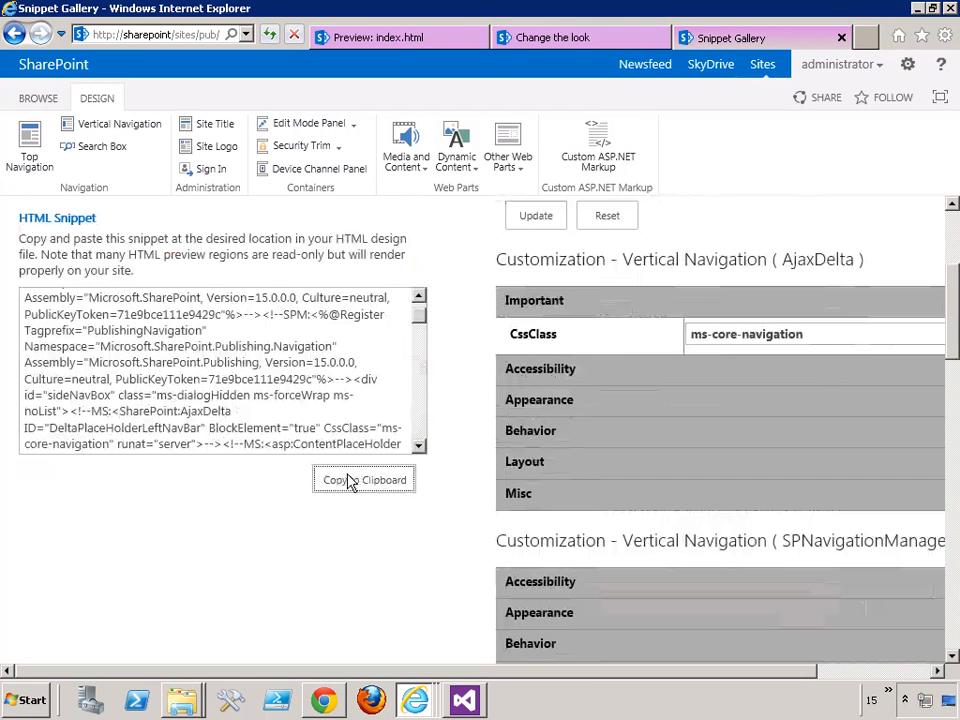
- Switch to Visual Studio and replace the list inside the links div of index.html with the copied Vertical Navigation snippet
click(463, 700)
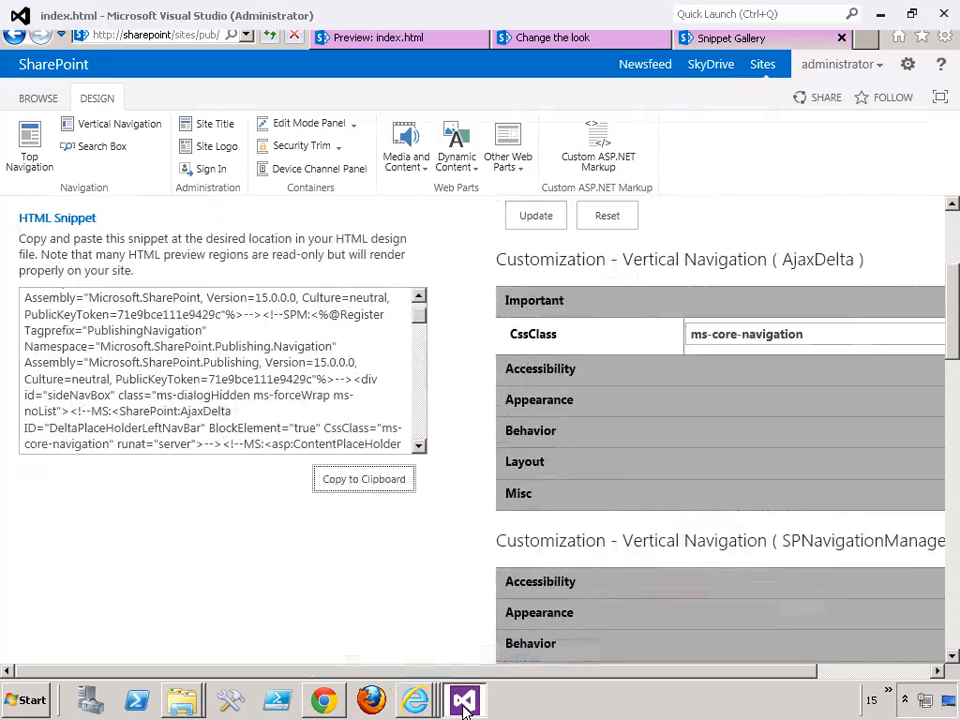
drag(944, 397, 945, 456)
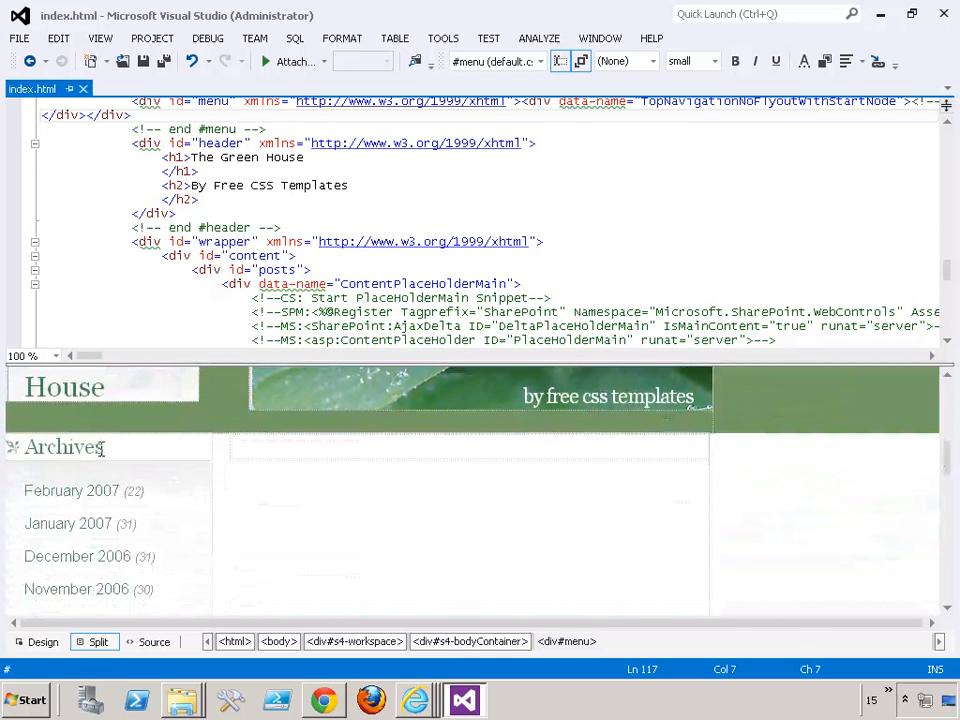
click(100, 448)
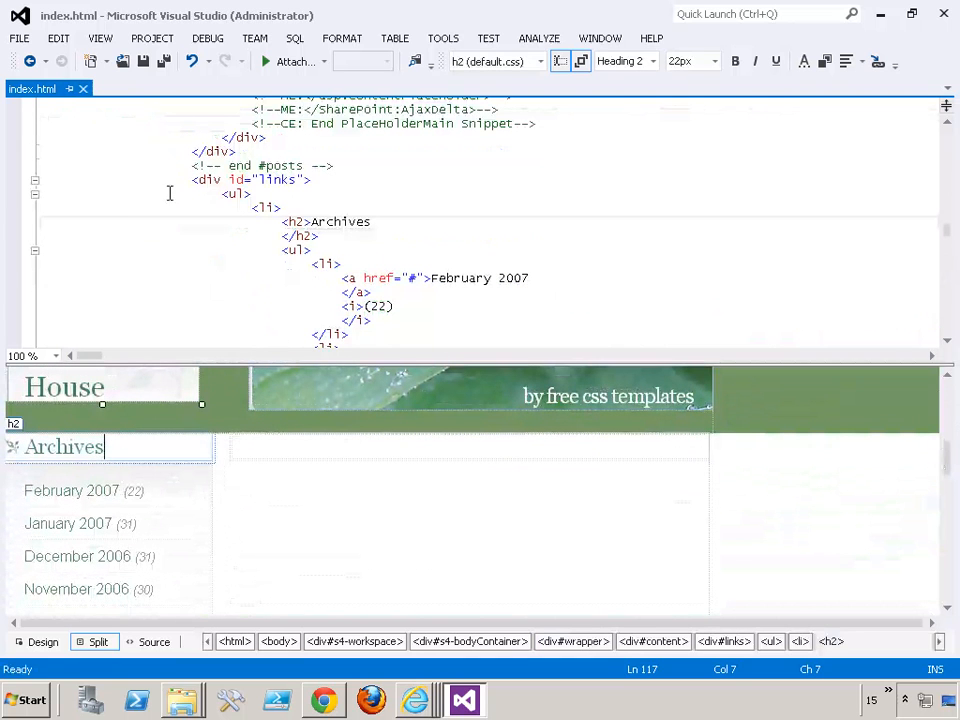
click(34, 194)
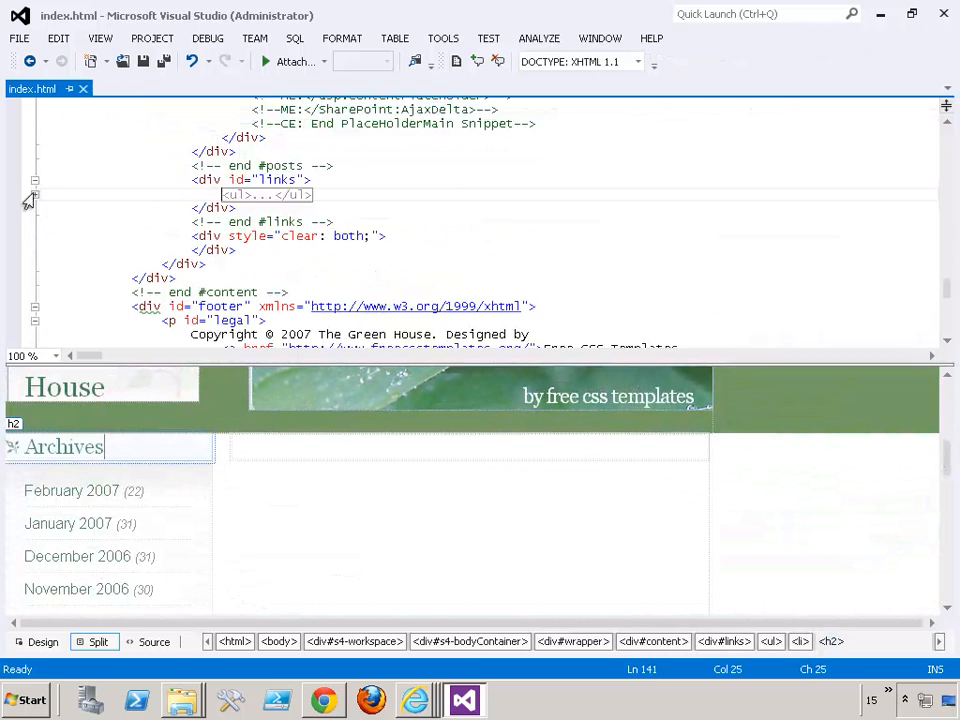
click(215, 194)
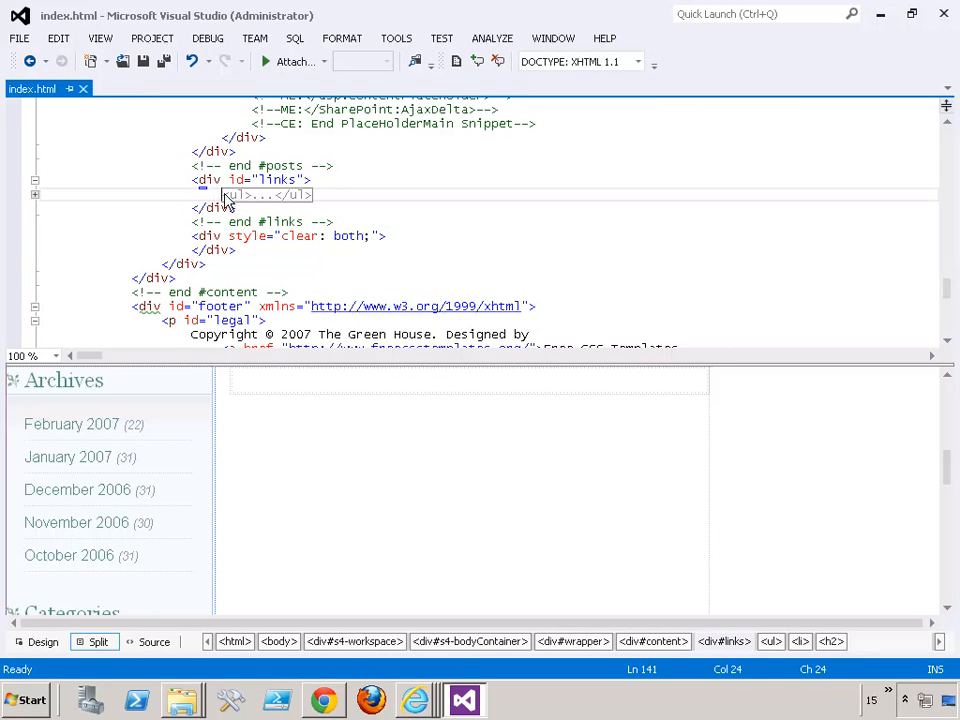
click(258, 195)
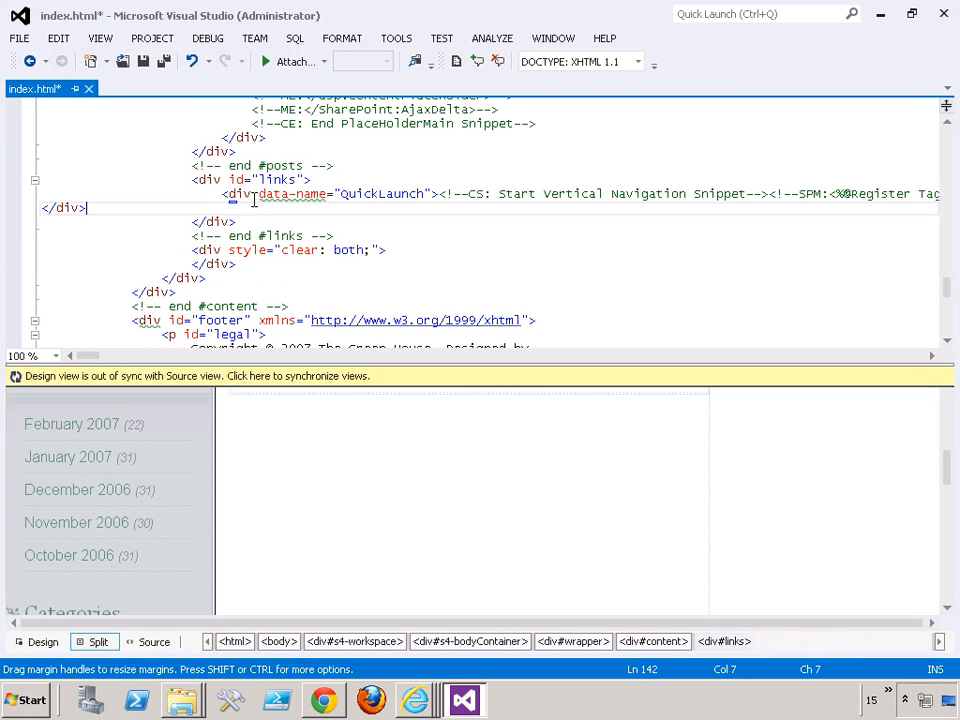
- Remove the id="menu" attribute from the div wrapping the top navigation snippet in index.html, and save the file
drag(945, 285, 938, 260)
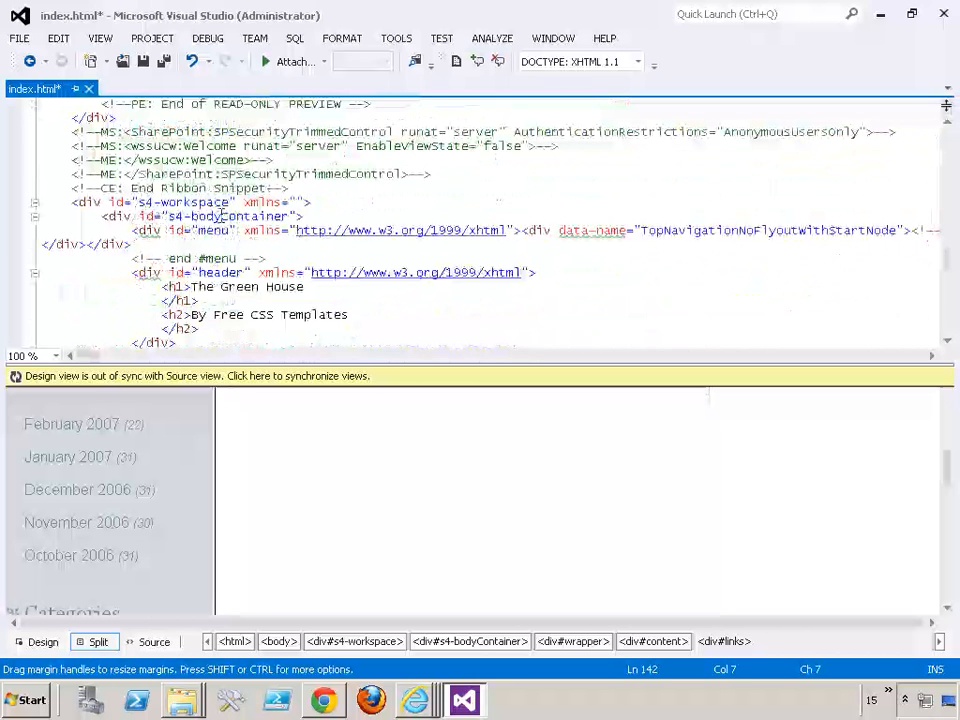
double_click(188, 230)
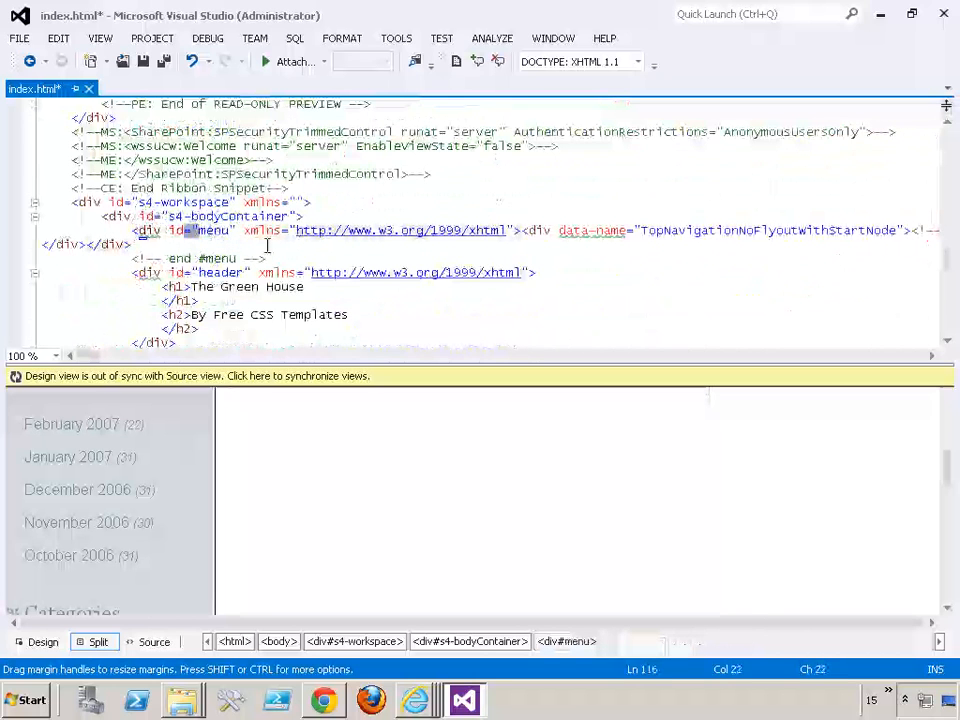
key(Left)
key(Left)
key(Left)
key(shift+Right)
key(shift+Right)
key(shift+Right)
key(shift+Right)
key(shift+Right)
key(shift+Right)
key(shift+Right)
key(shift+Right)
key(shift+Right)
key(shift+Left)
key(shift+Right)
key(shift+Right)
key(Delete)
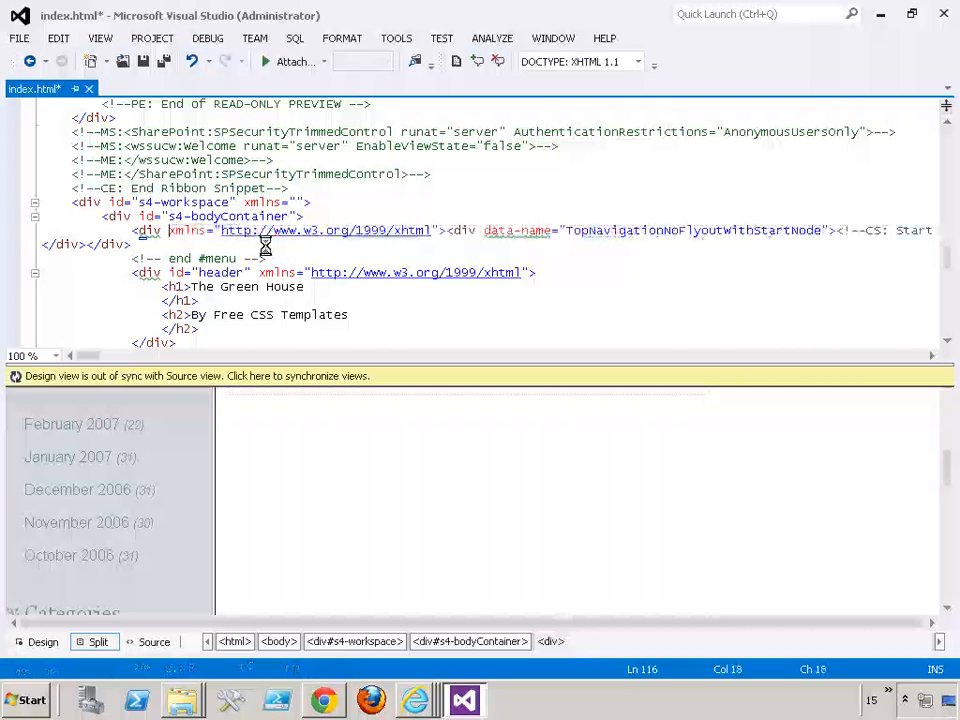
key(ctrl+s)
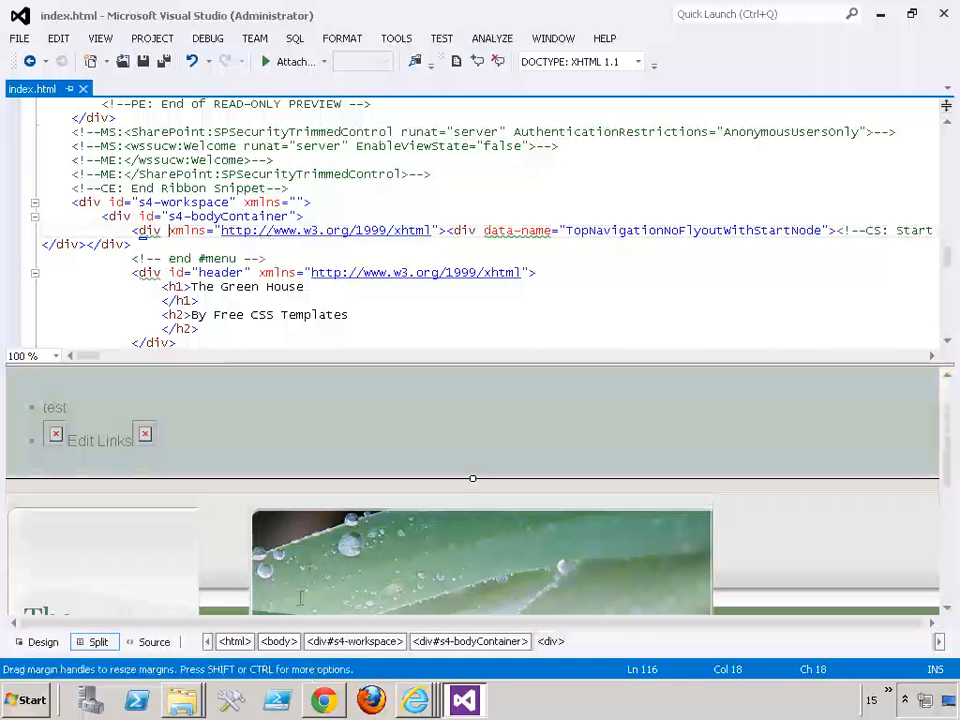
- Switch to Chrome, reload the test page, and check the vertical navigation and its link editing mode, cancelling without changes
click(333, 706)
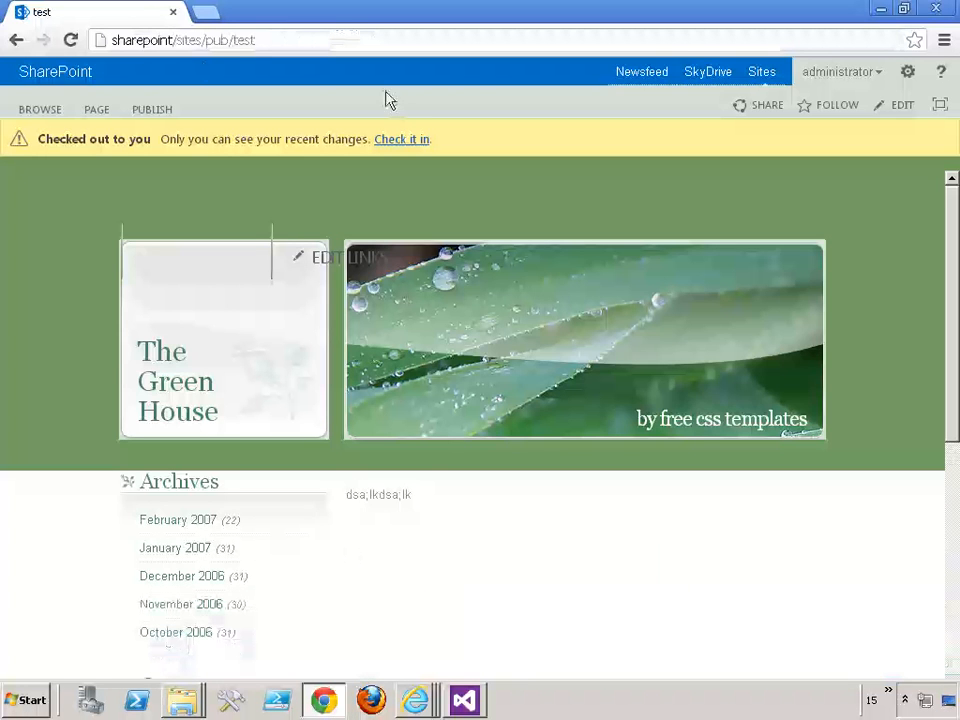
click(72, 41)
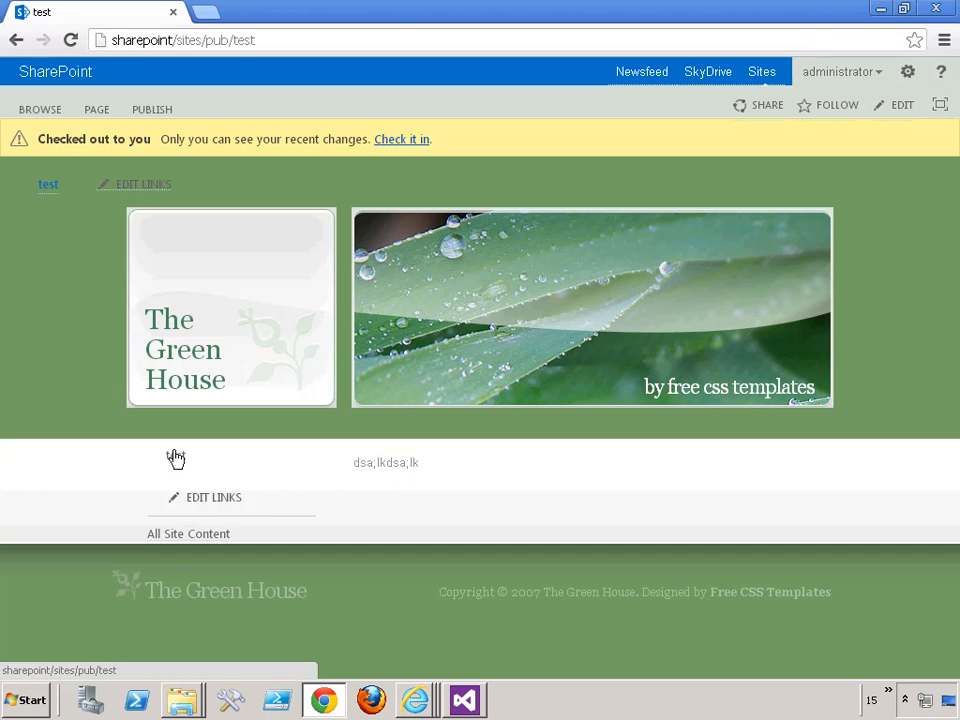
click(203, 500)
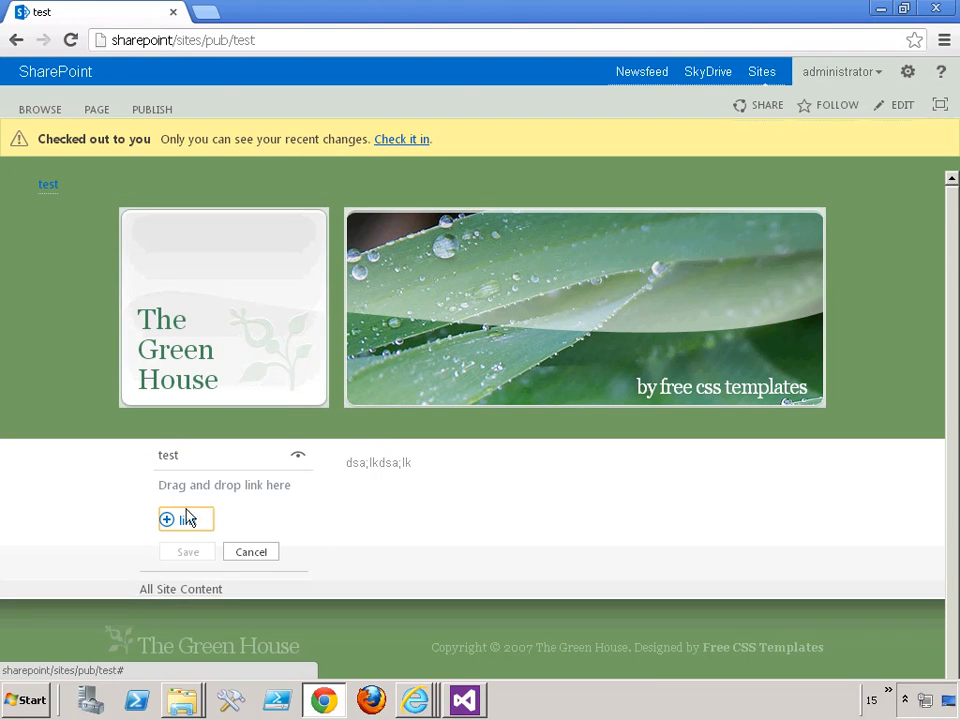
click(250, 553)
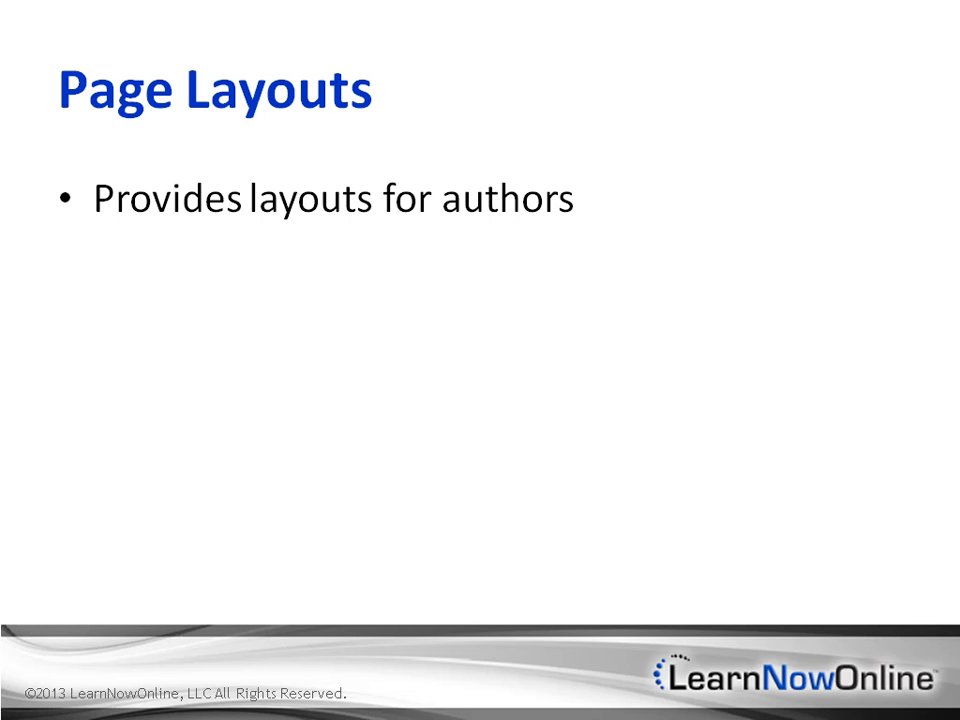
key(Right)
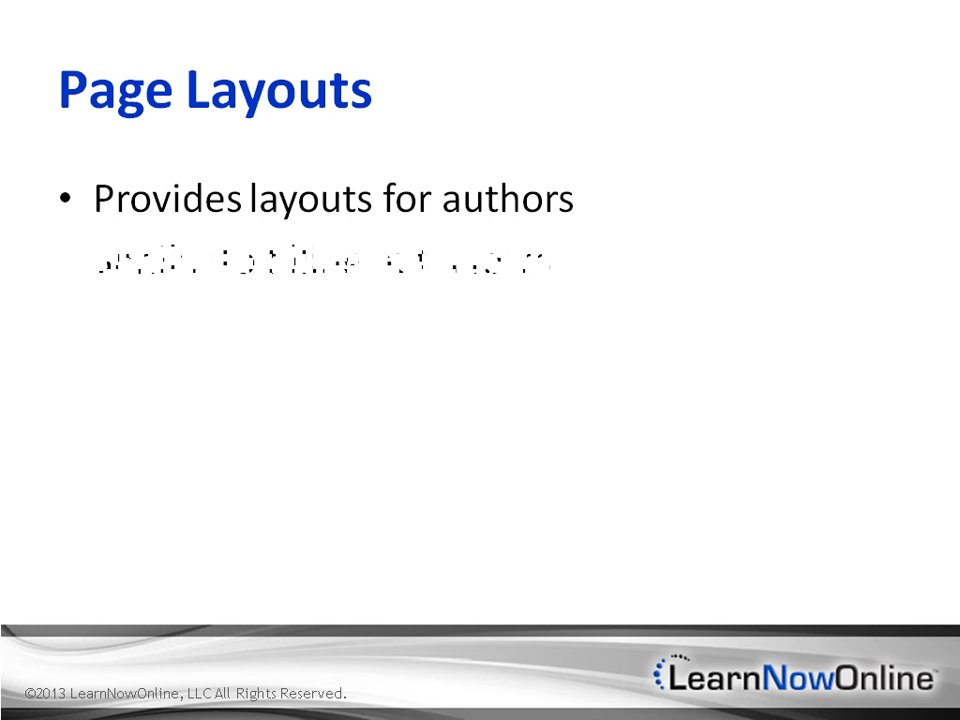
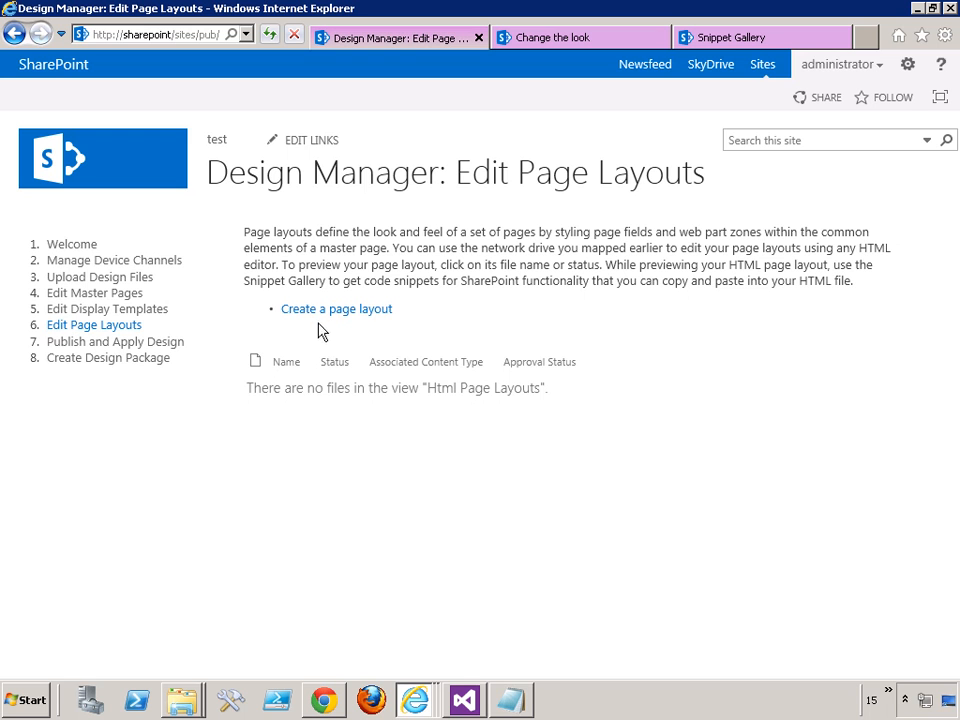
- Create New Page Layout with master page TheGreenHouse/index and content type Article Page, and publish it as a major version without comments
click(319, 312)
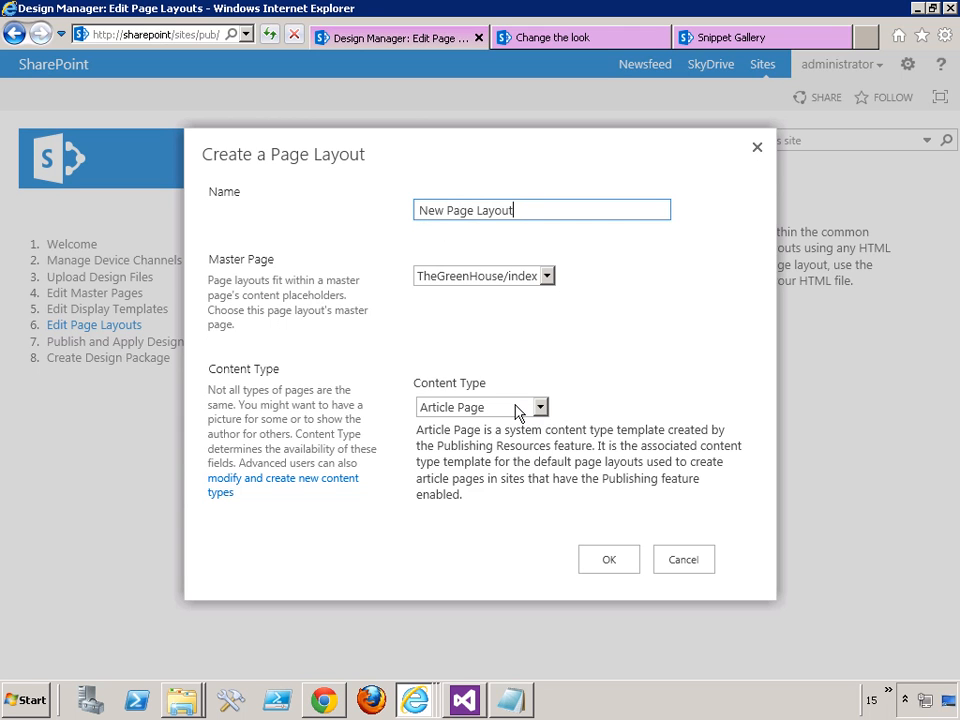
click(602, 563)
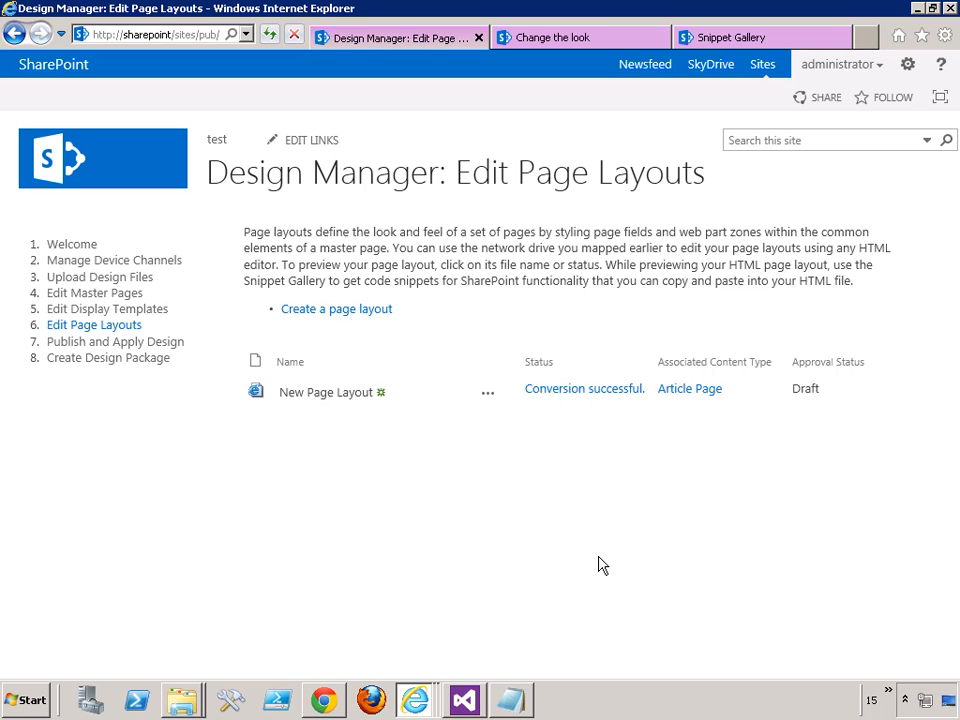
click(488, 394)
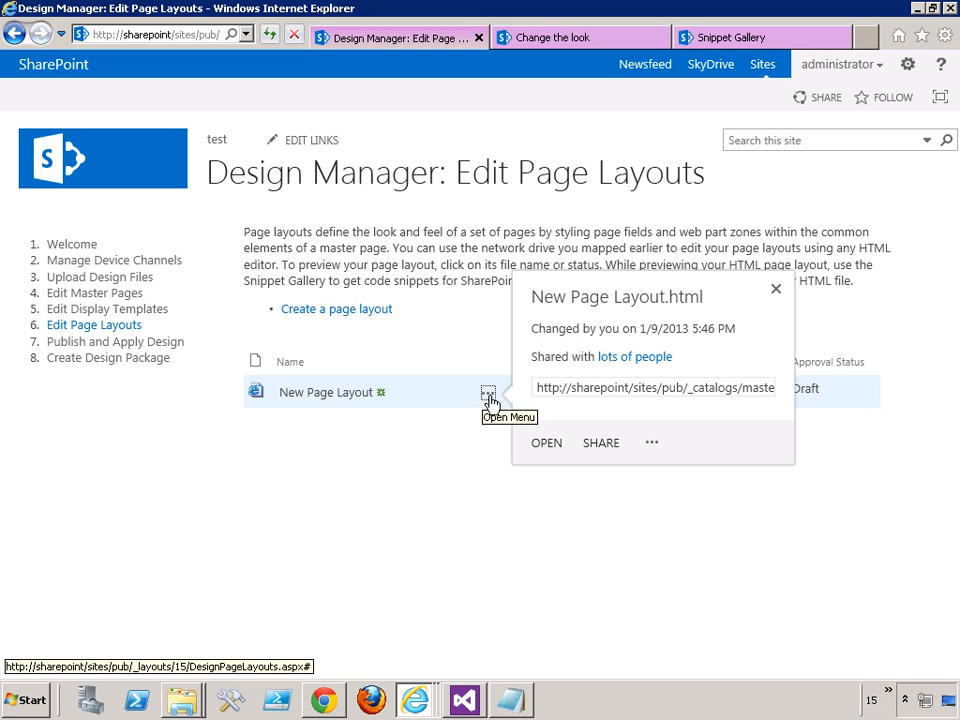
click(652, 442)
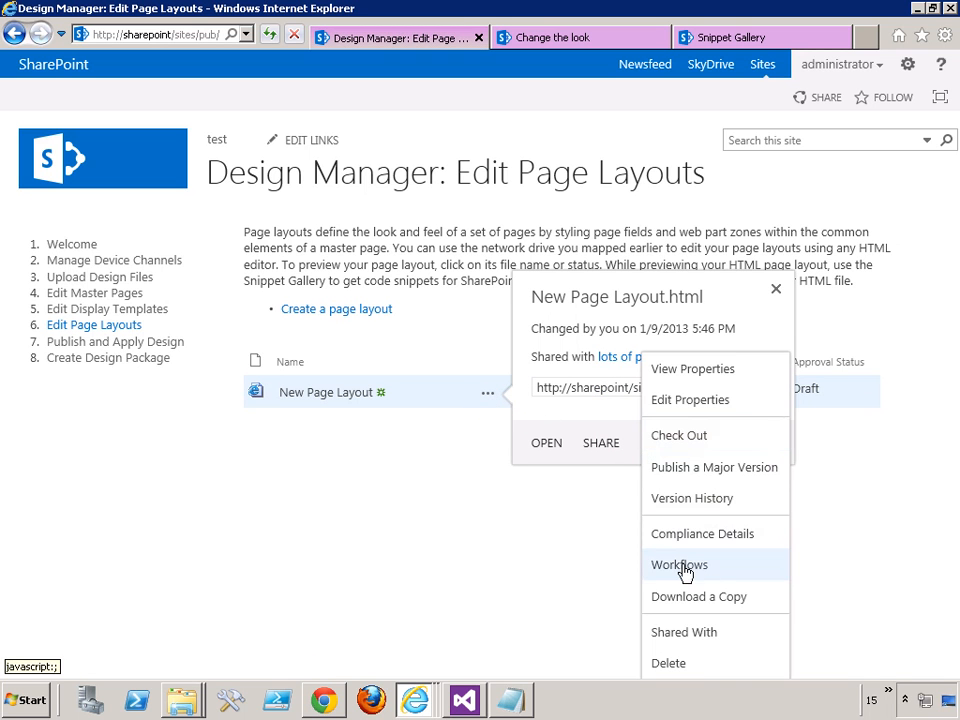
click(690, 470)
click(542, 377)
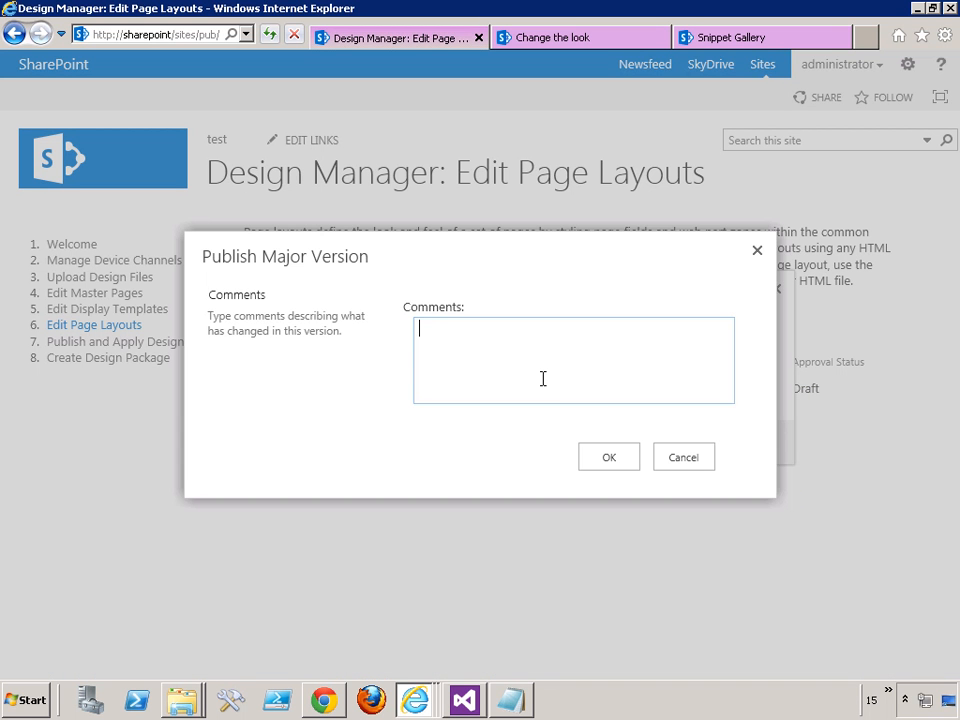
click(608, 464)
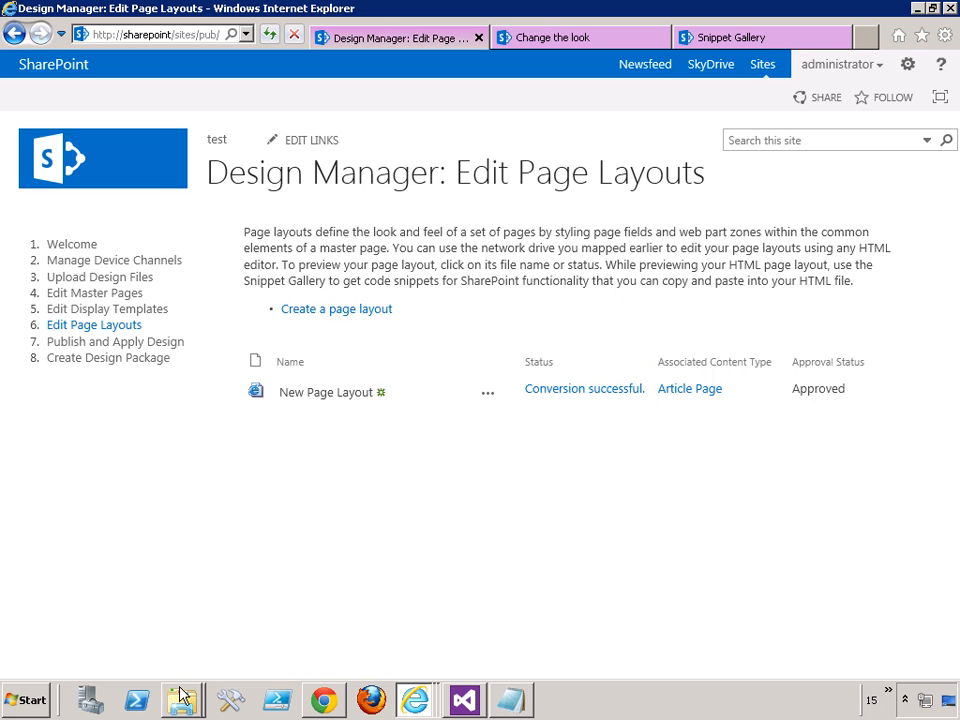
- Switch to File Explorer and open New Page Layout.aspx from the mapped masterpage drive in Visual Studio 2012, dismissing the line endings dialog
mouse_move(183, 703)
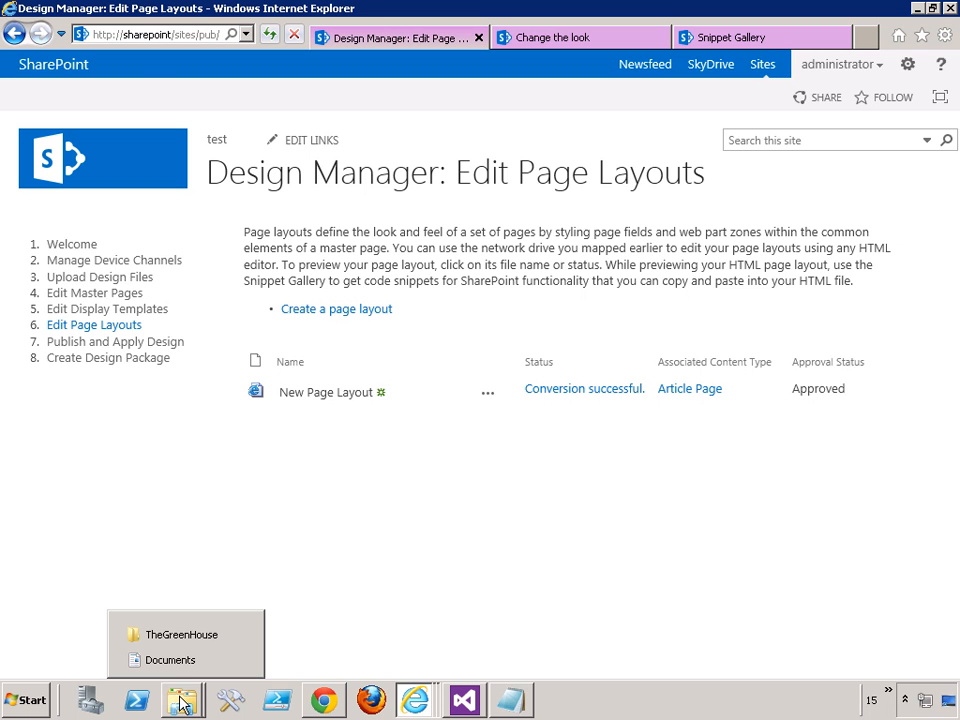
click(181, 635)
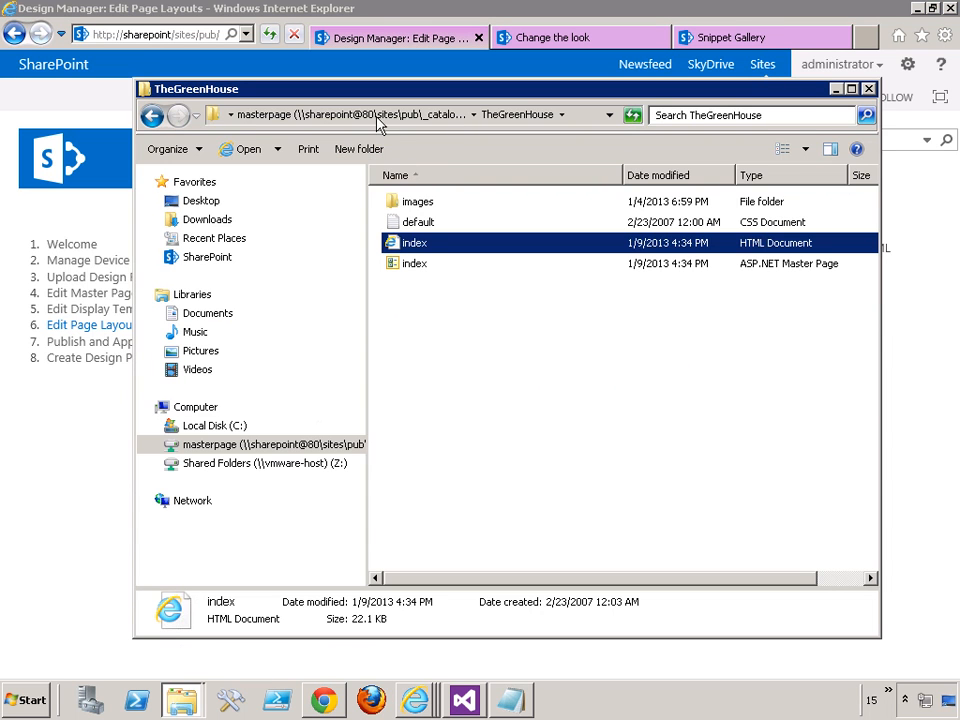
click(300, 444)
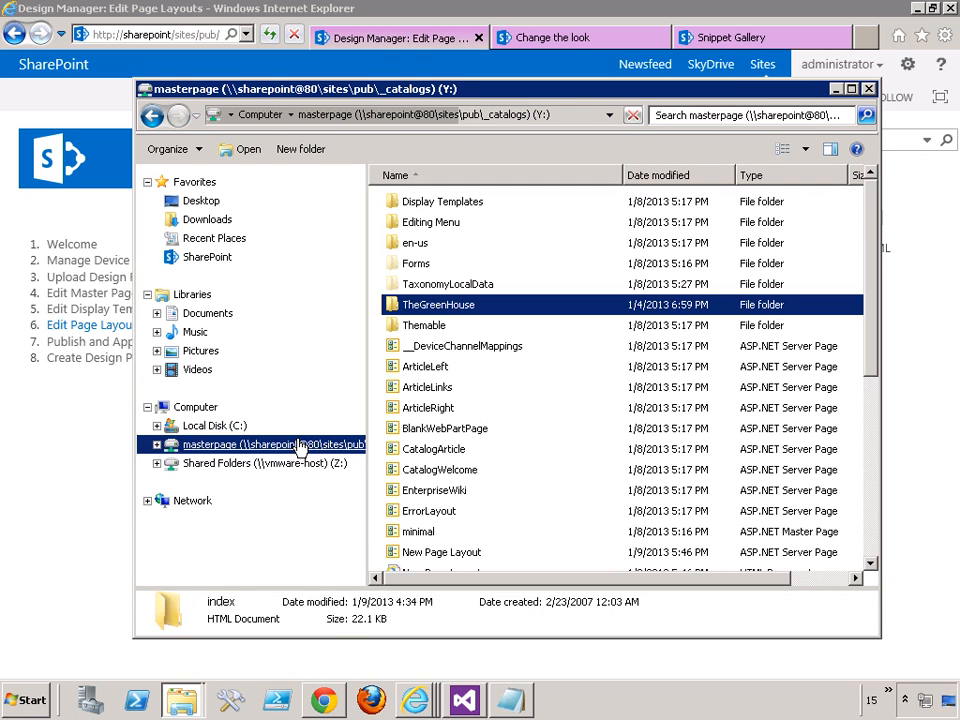
right_click(428, 560)
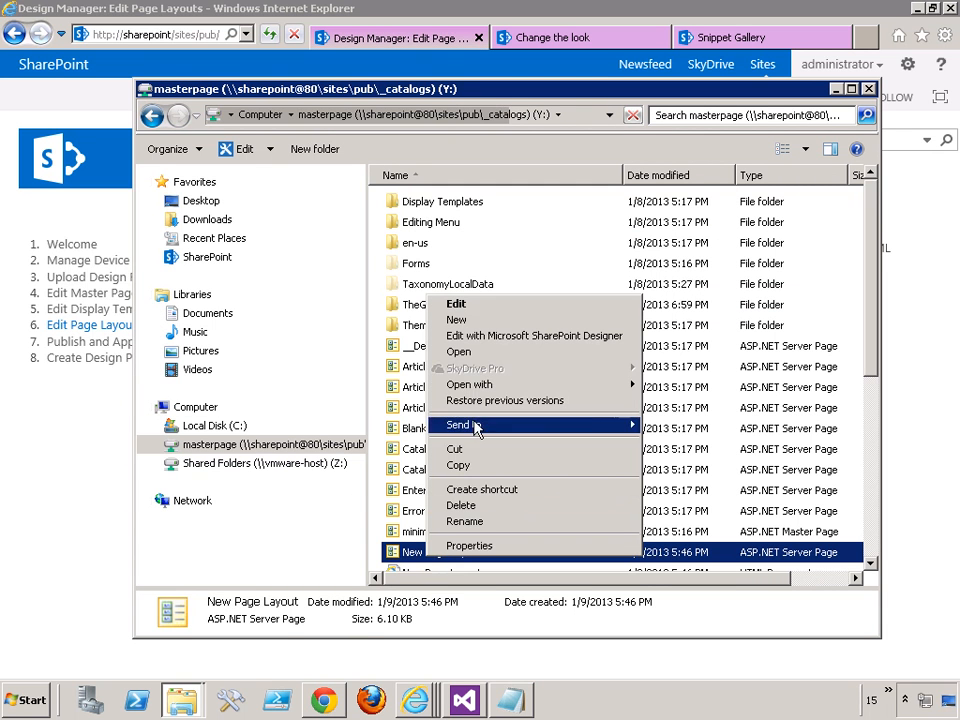
mouse_move(489, 385)
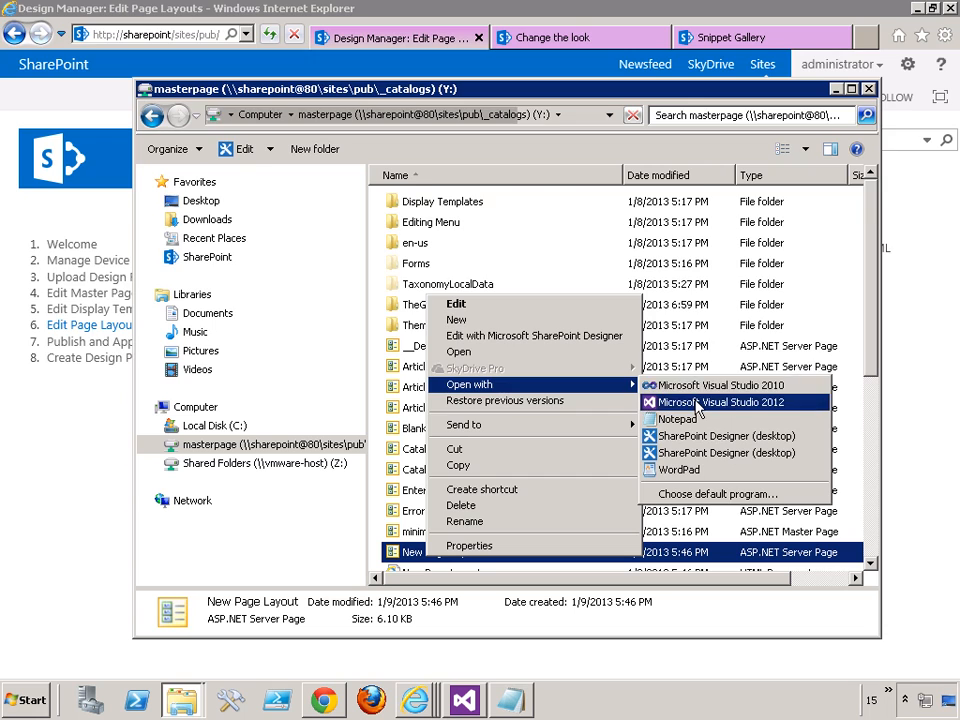
click(700, 404)
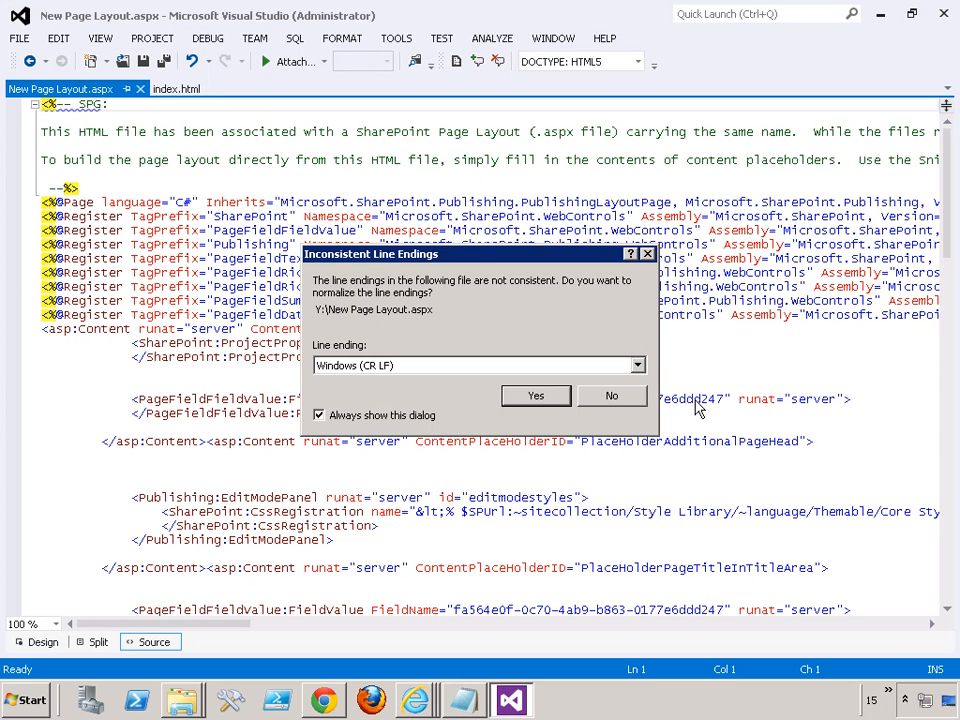
click(648, 256)
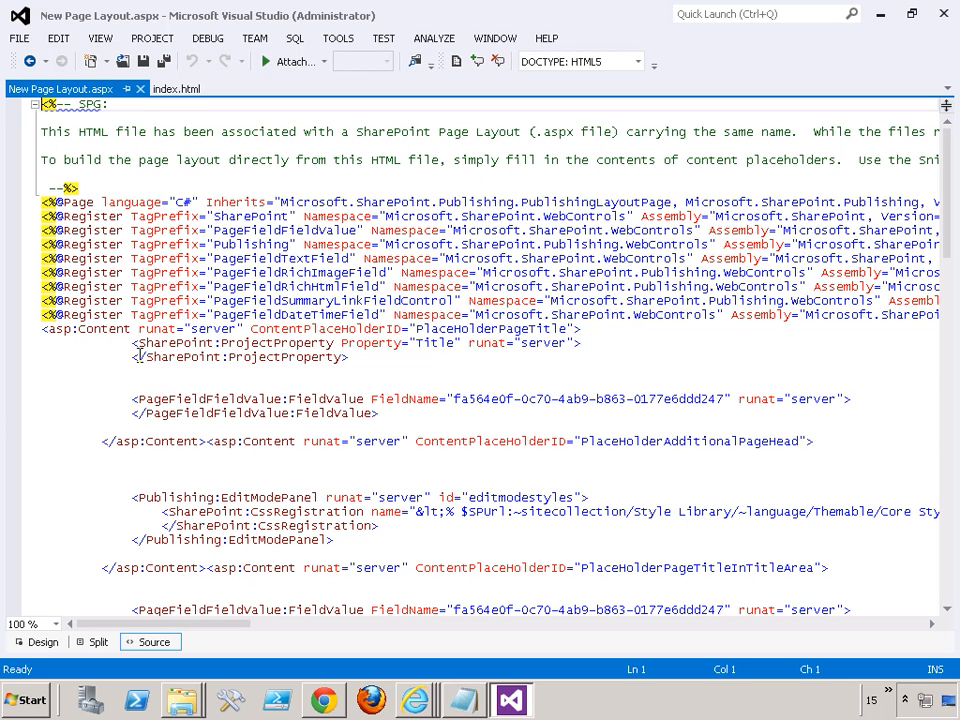
- Examine the content placeholders, edit mode panel and page field controls in New Page Layout.aspx
click(253, 398)
scroll(362, 365, down, 2)
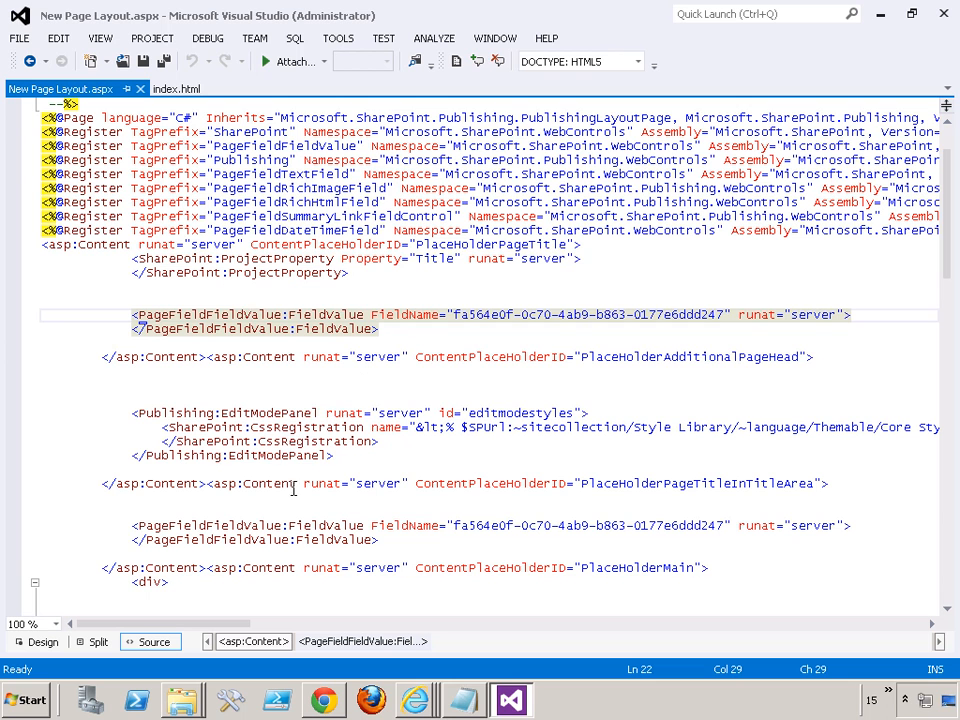
click(255, 413)
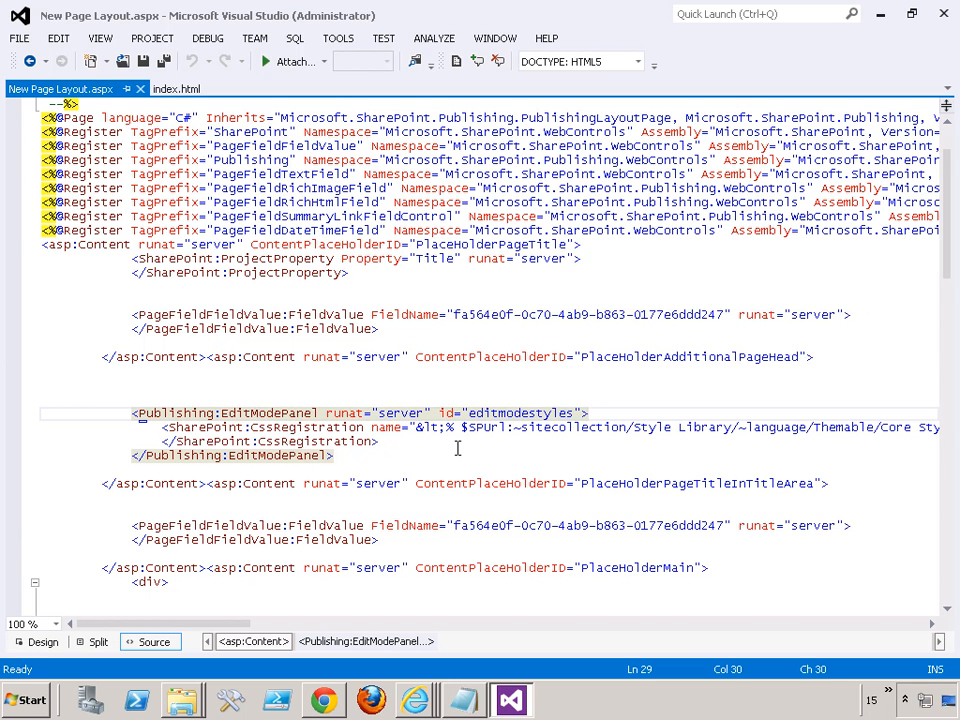
scroll(258, 408, down, 1)
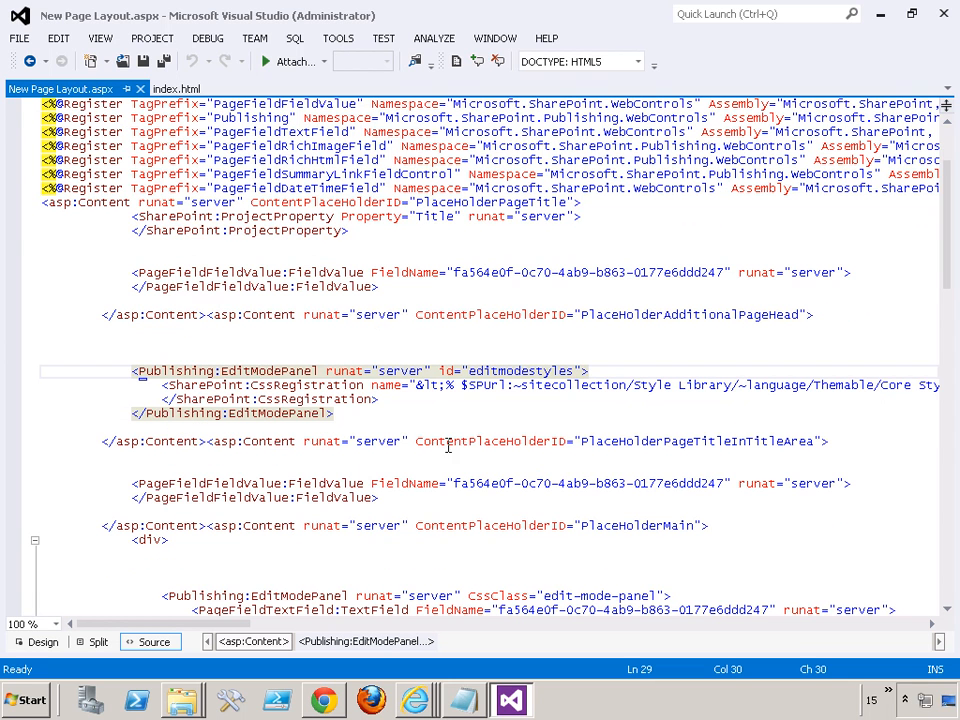
click(299, 385)
scroll(260, 468, down, 9)
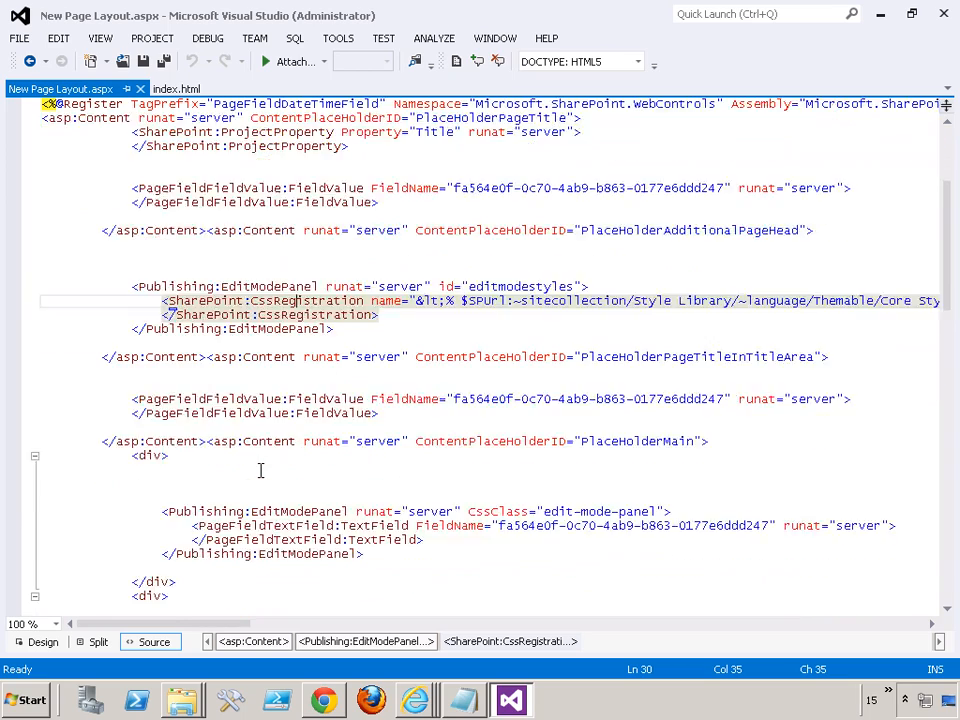
scroll(260, 468, down, 10)
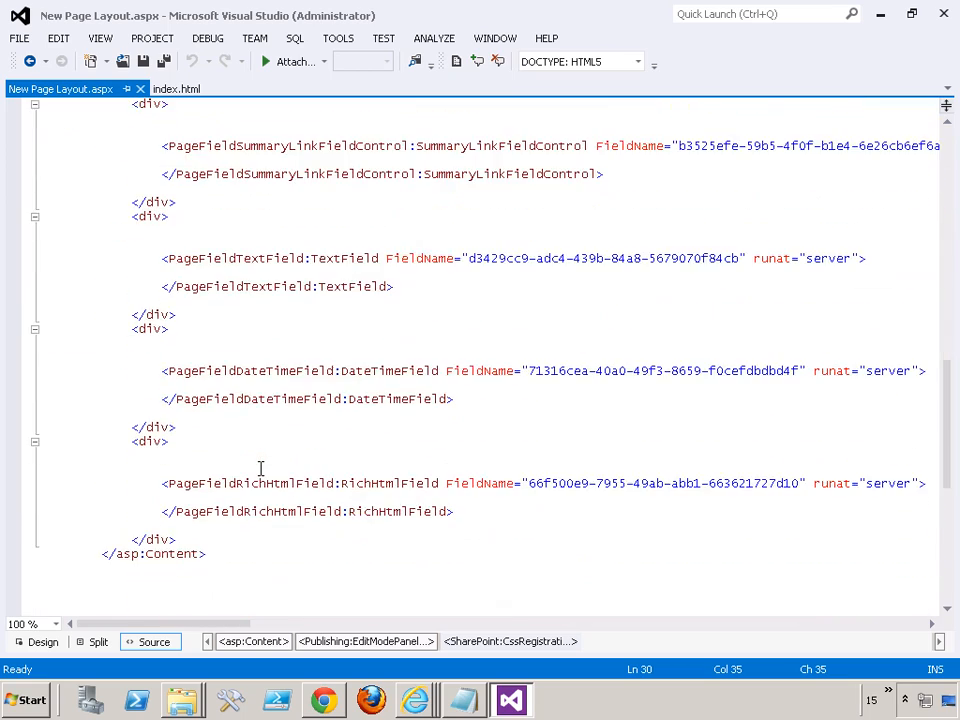
scroll(260, 468, up, 14)
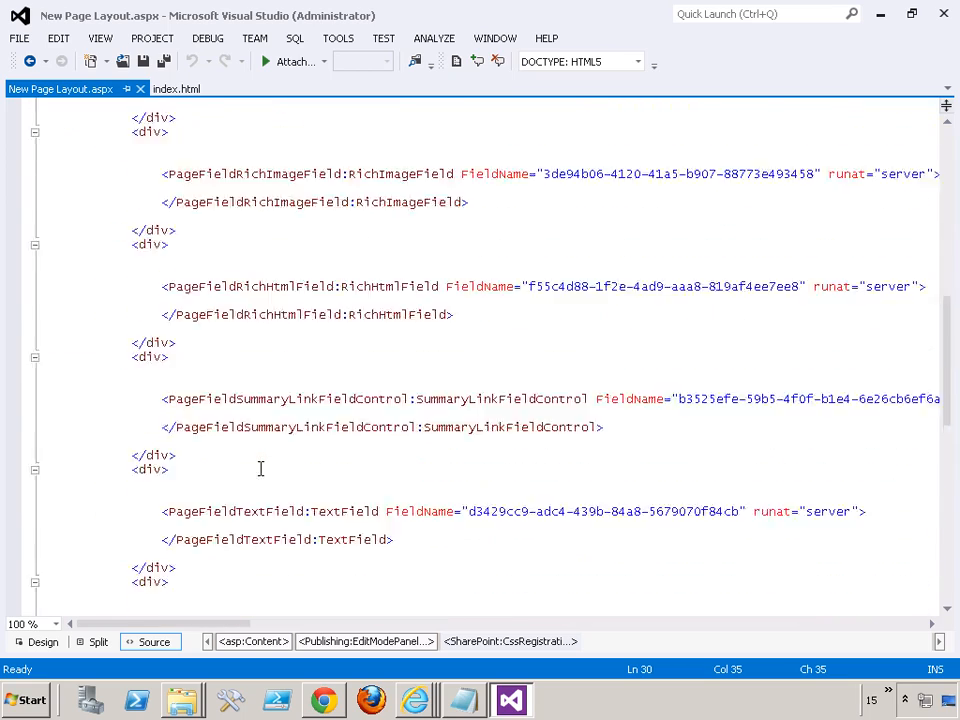
scroll(260, 468, up, 9)
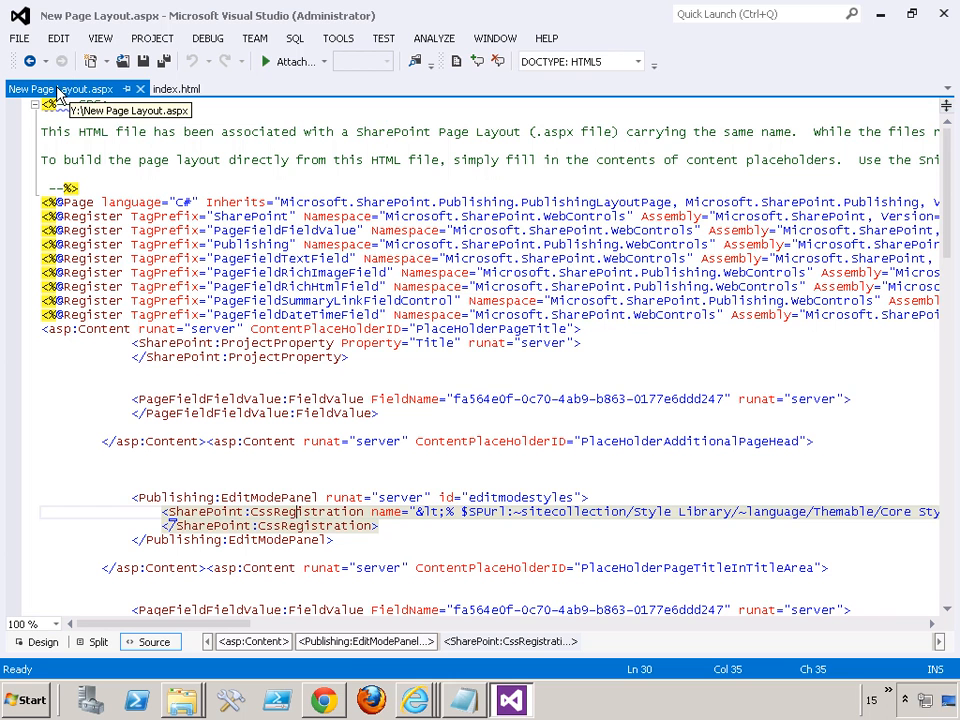
- Return to the masterpage folder in File Explorer and open the HTML version of New Page Layout in Visual Studio 2012
mouse_move(176, 710)
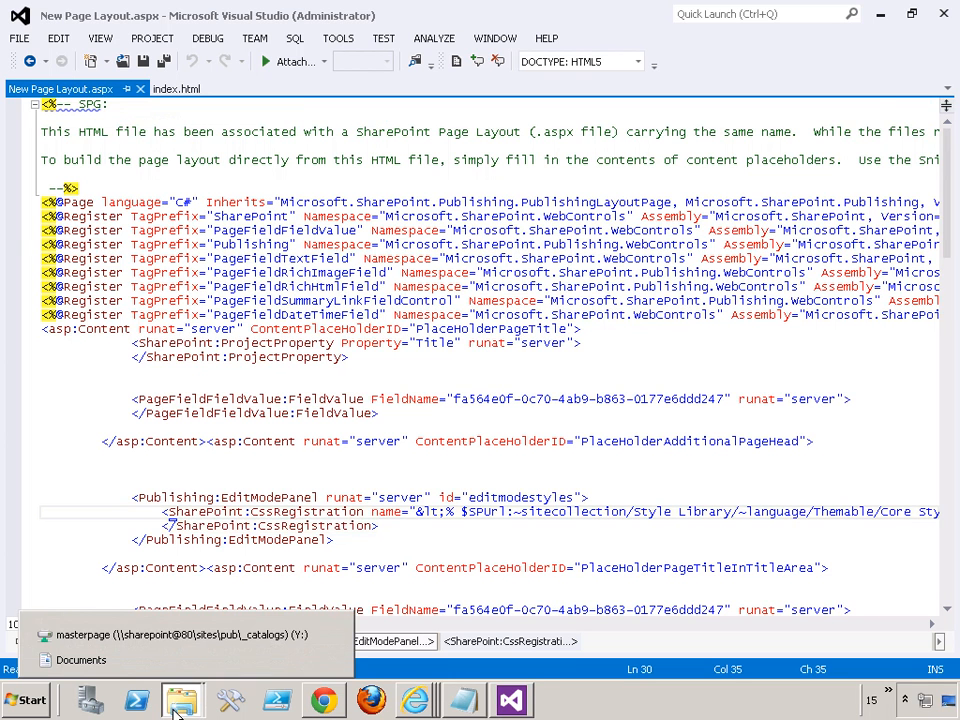
click(128, 642)
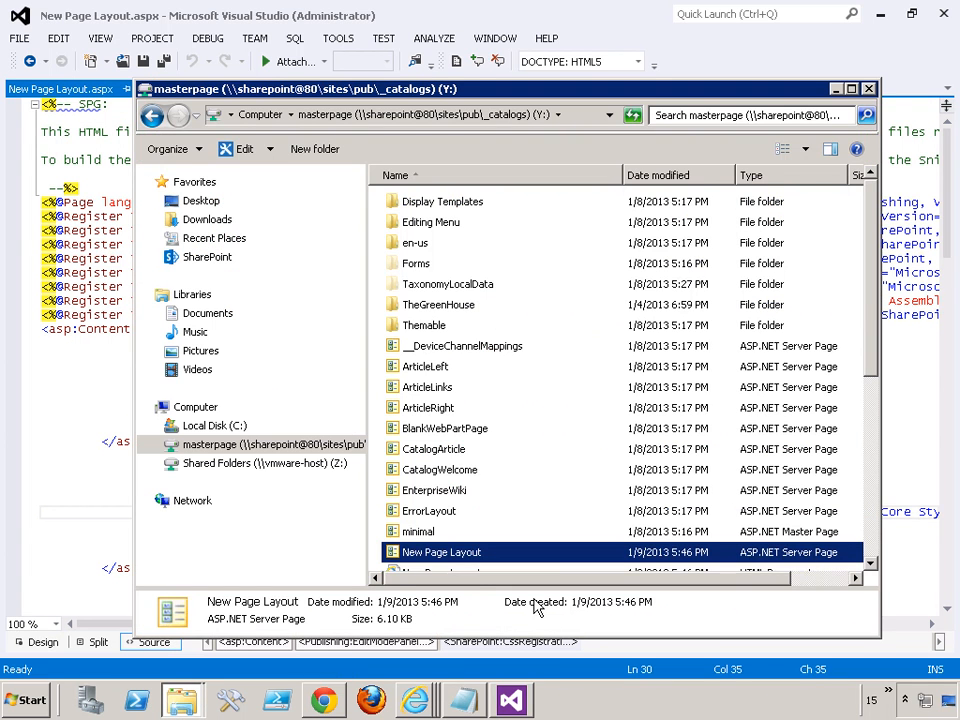
scroll(540, 512, down, 1)
right_click(445, 525)
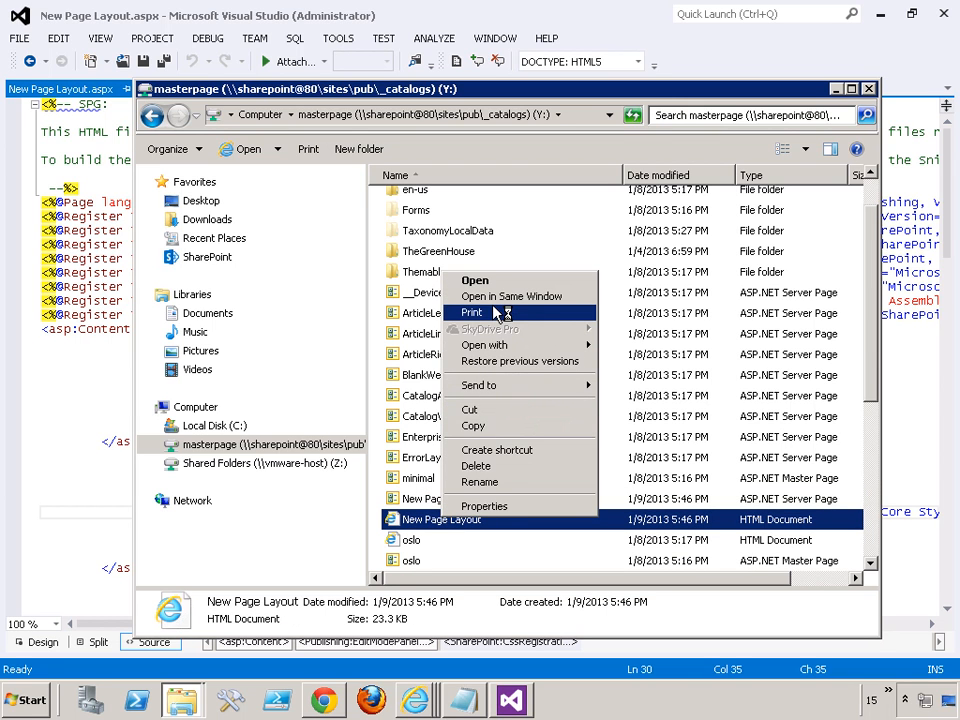
mouse_move(508, 347)
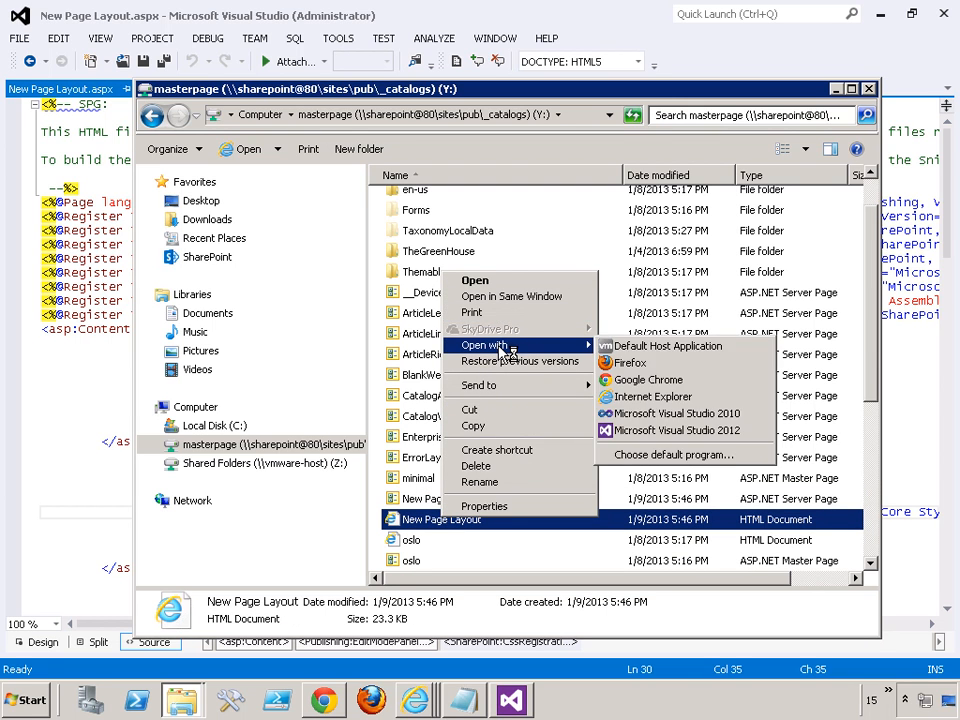
click(655, 430)
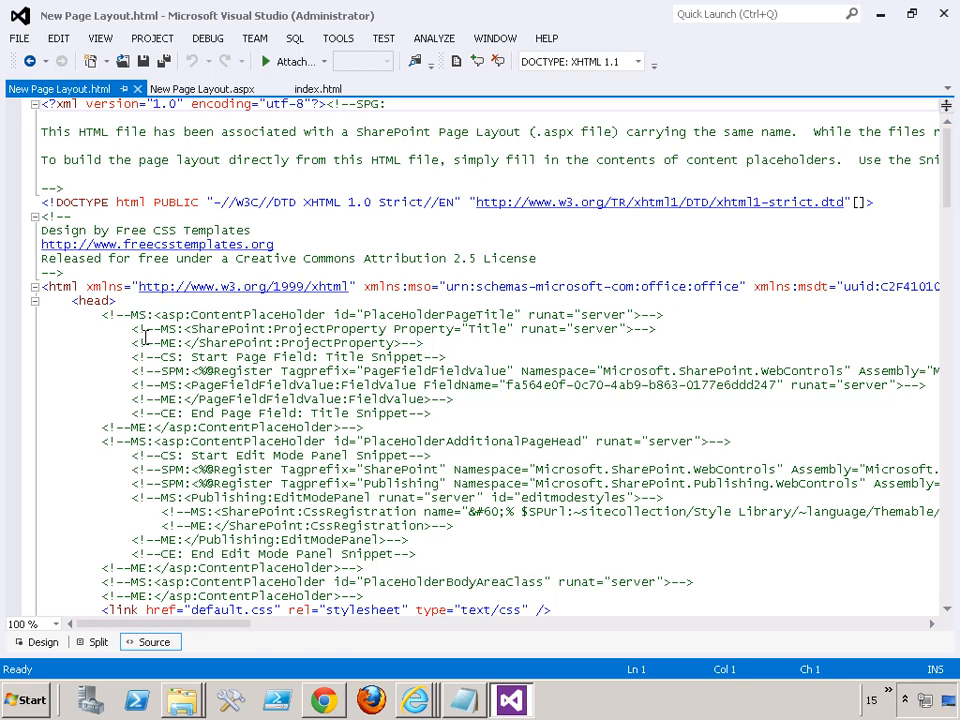
- Examine the placeholder and snippet comments in New Page Layout.html and compare them with the markup in New Page Layout.aspx
click(221, 335)
scroll(222, 340, down, 1)
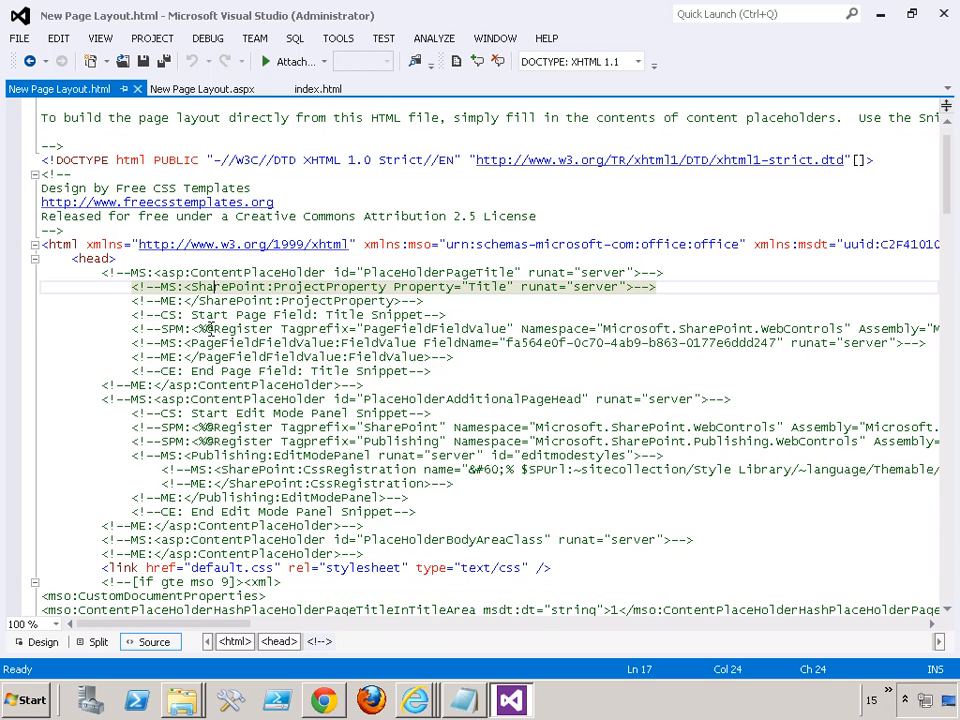
click(467, 360)
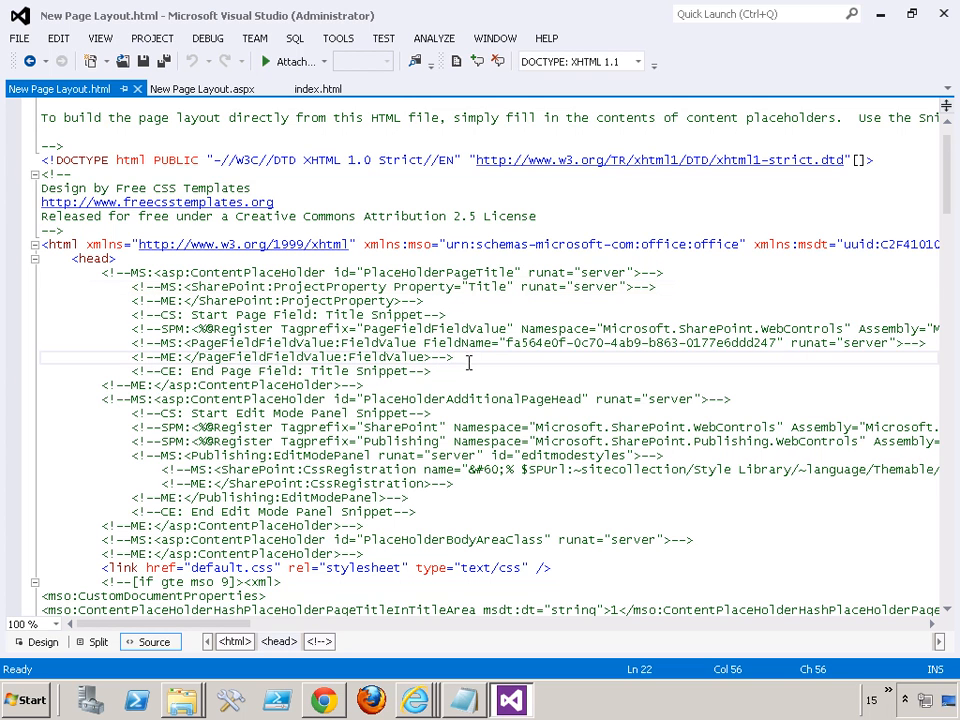
click(210, 89)
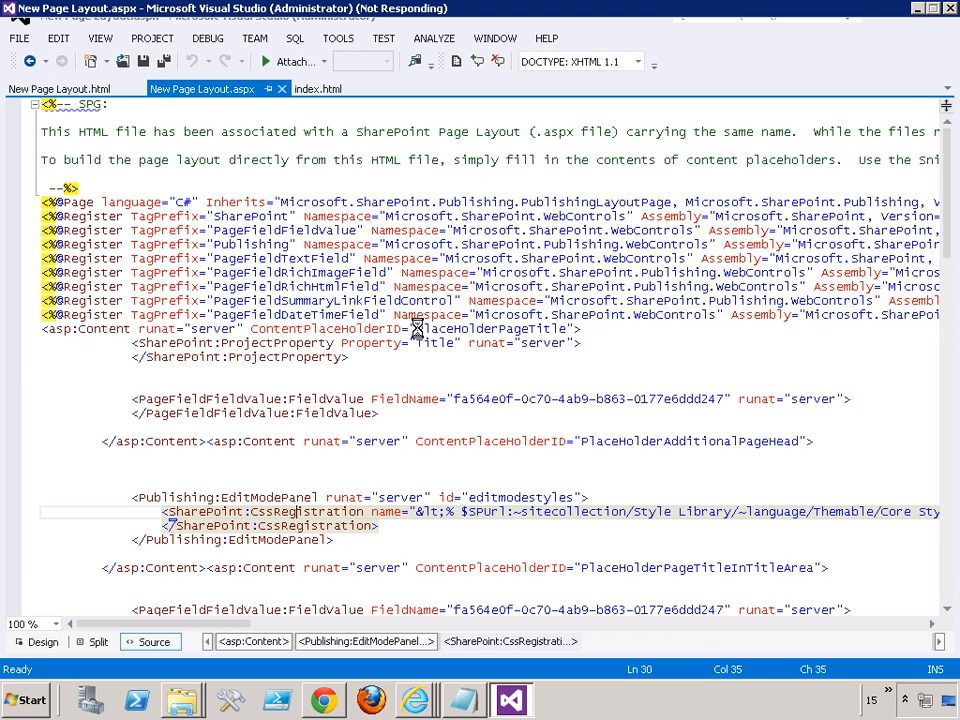
click(68, 89)
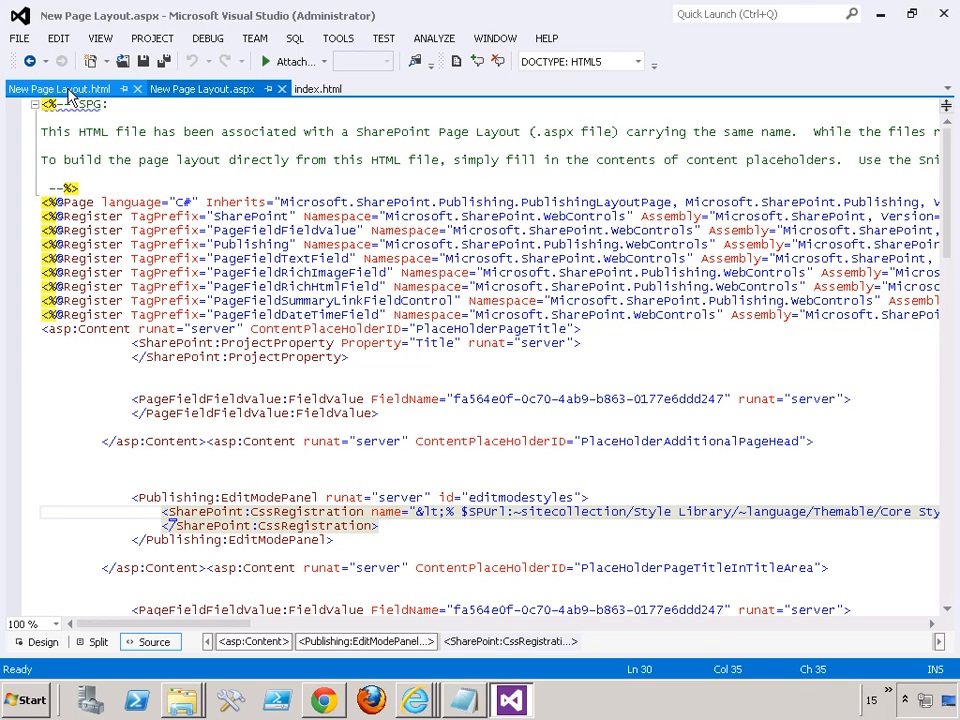
click(160, 89)
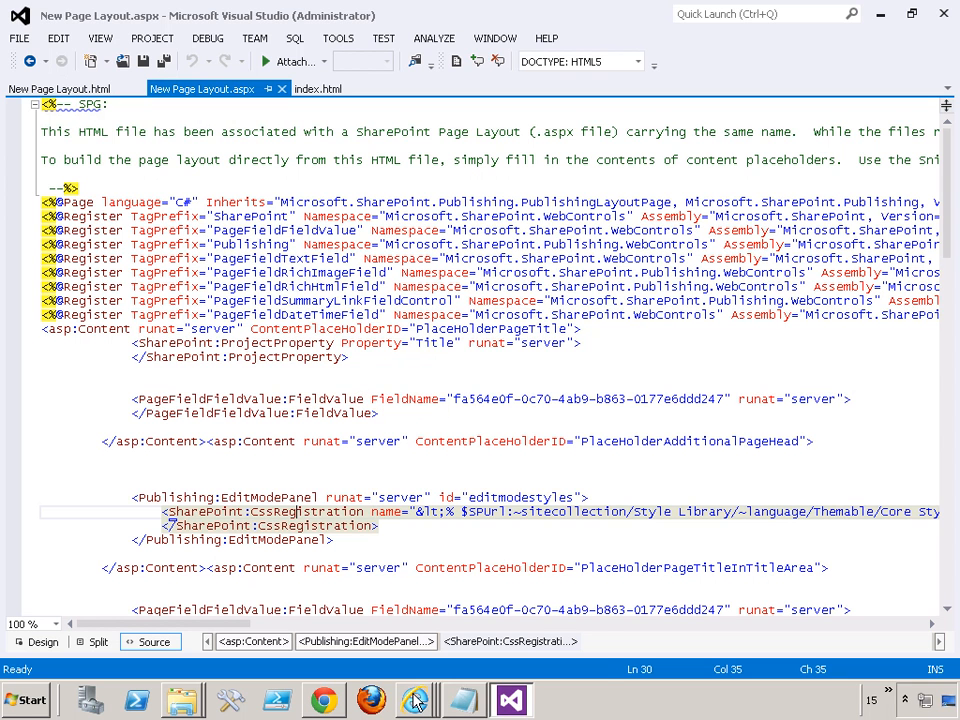
- Switch to Design Manager in Internet Explorer, preview New Page Layout, and review its page image, page content and summary links fields
mouse_move(416, 703)
click(380, 609)
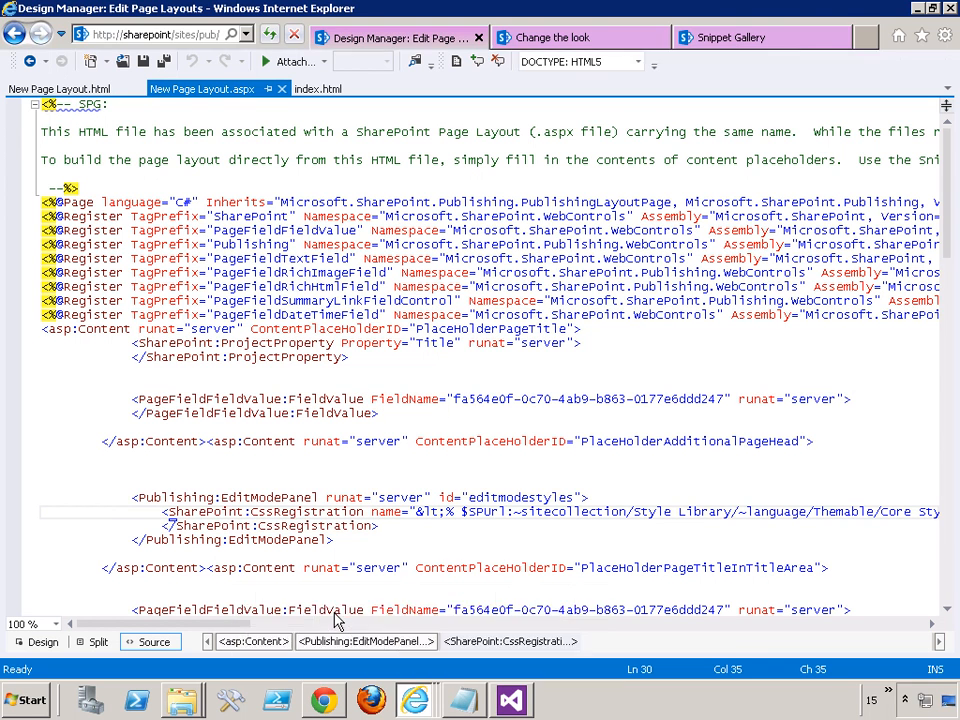
click(340, 399)
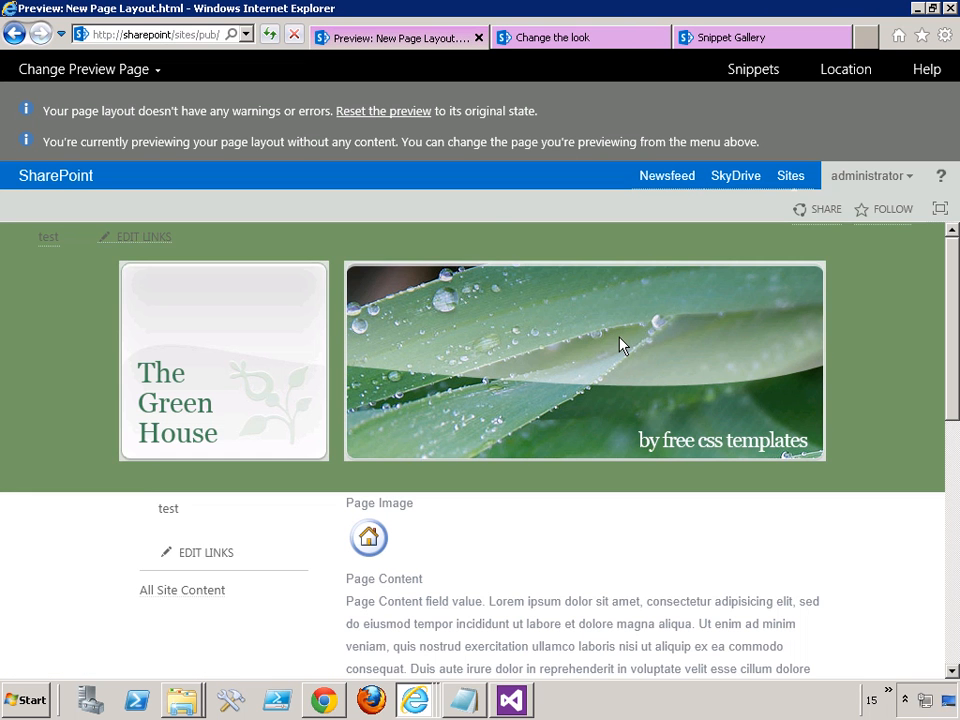
scroll(491, 450, down, 3)
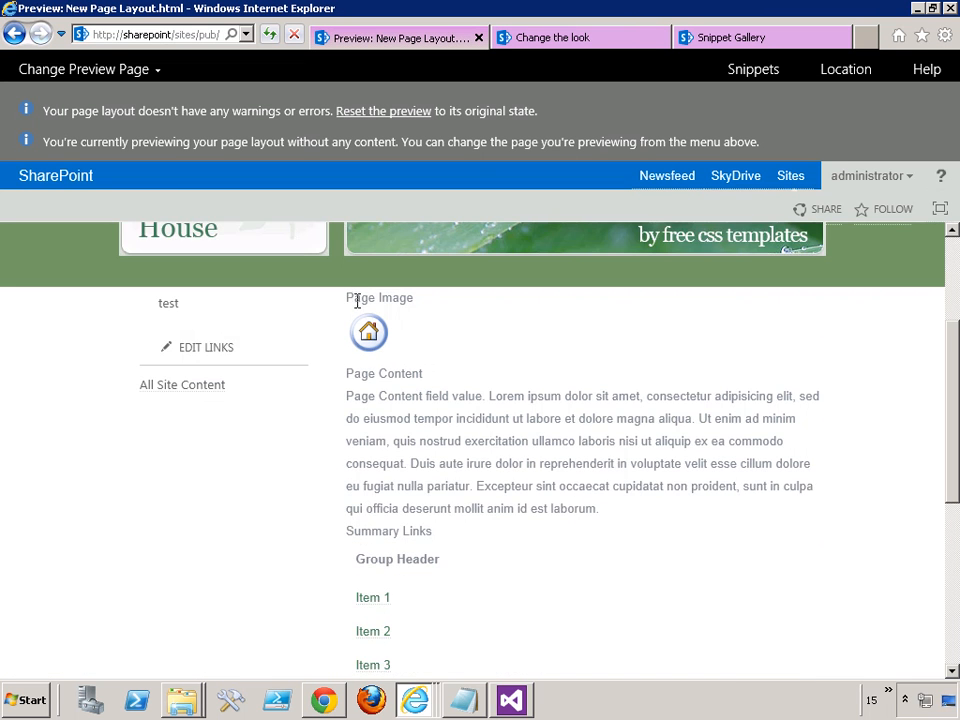
scroll(380, 441, down, 1)
scroll(377, 471, up, 3)
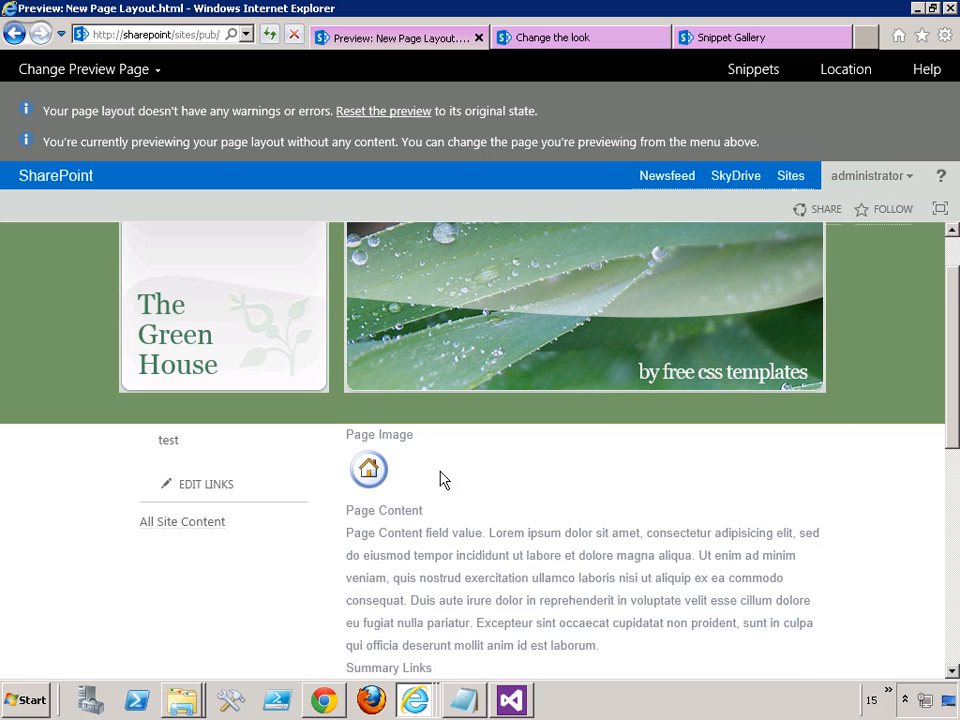
- Look up the Contact E-Mail Address page field in the Snippet Gallery and select its whole HTML snippet for review
click(752, 70)
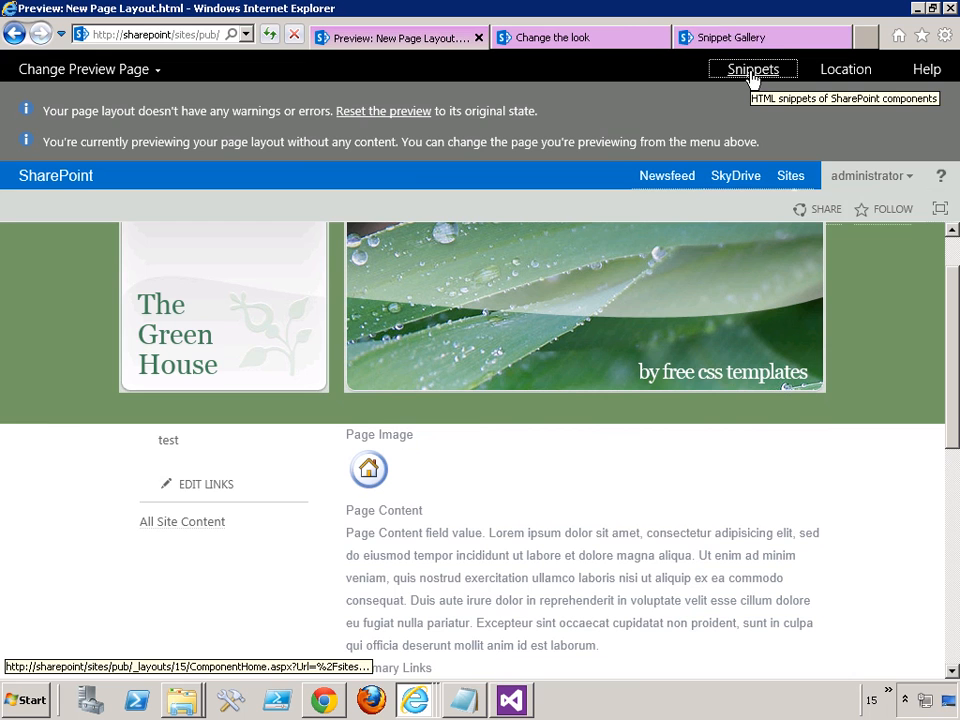
click(759, 40)
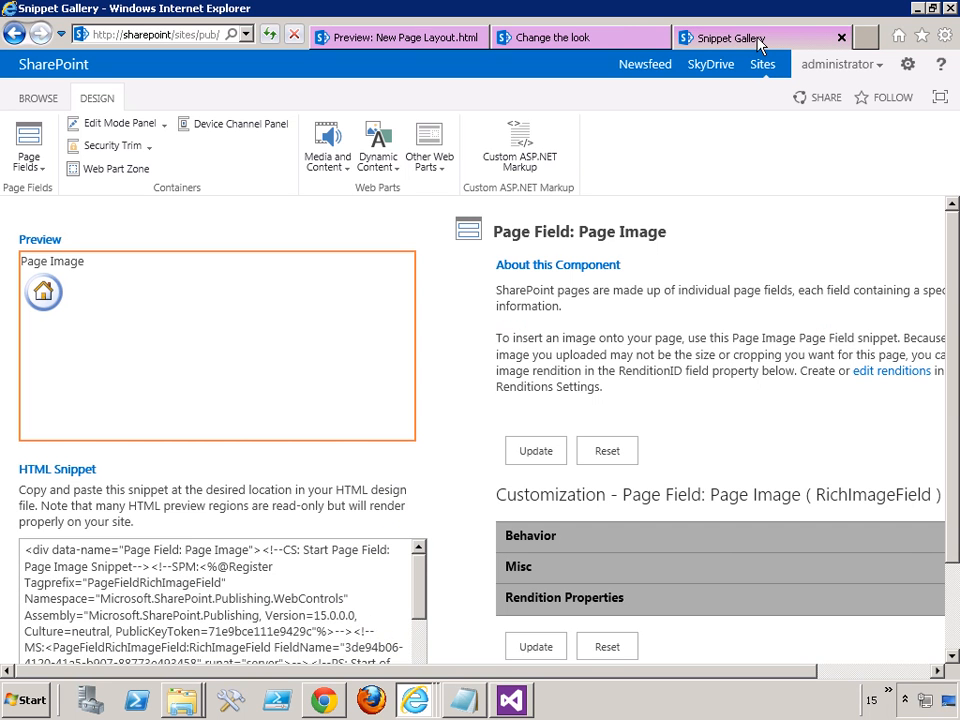
click(42, 172)
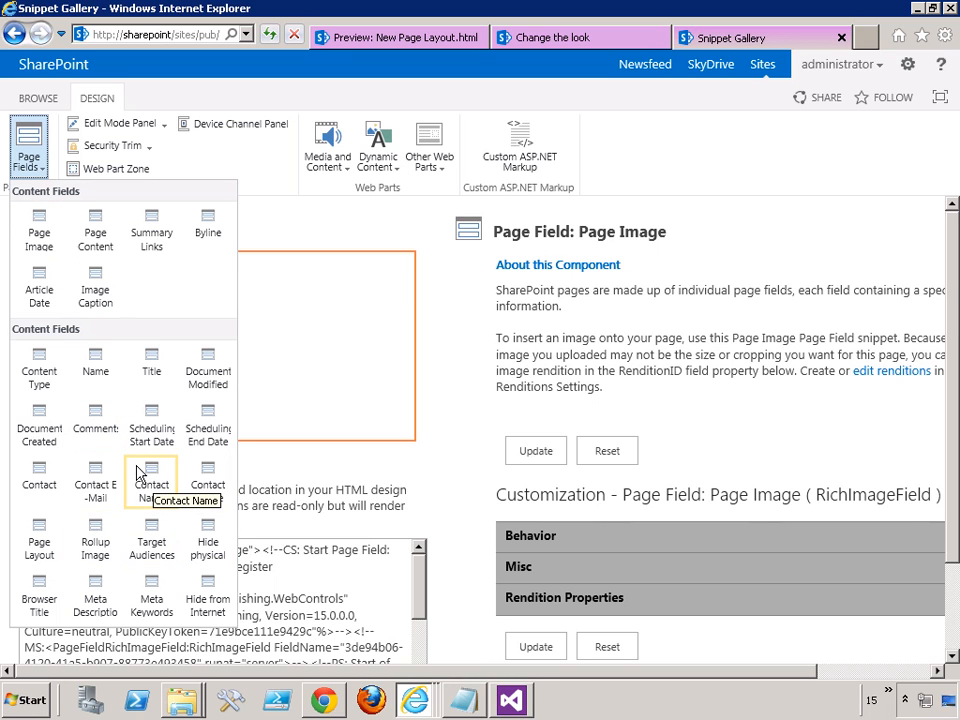
click(100, 497)
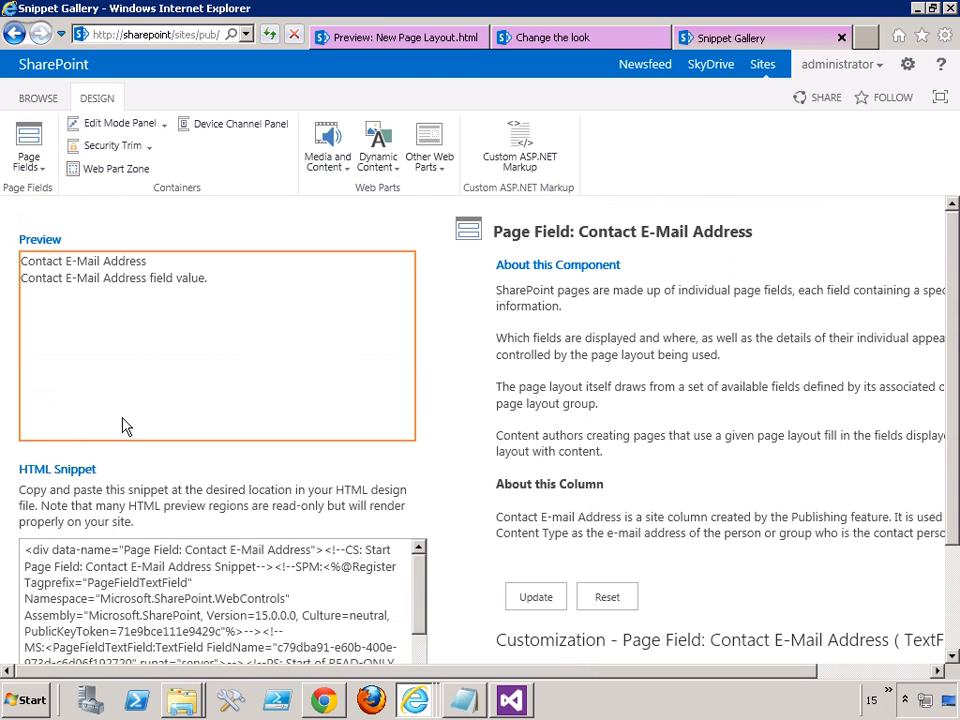
scroll(95, 240, down, 3)
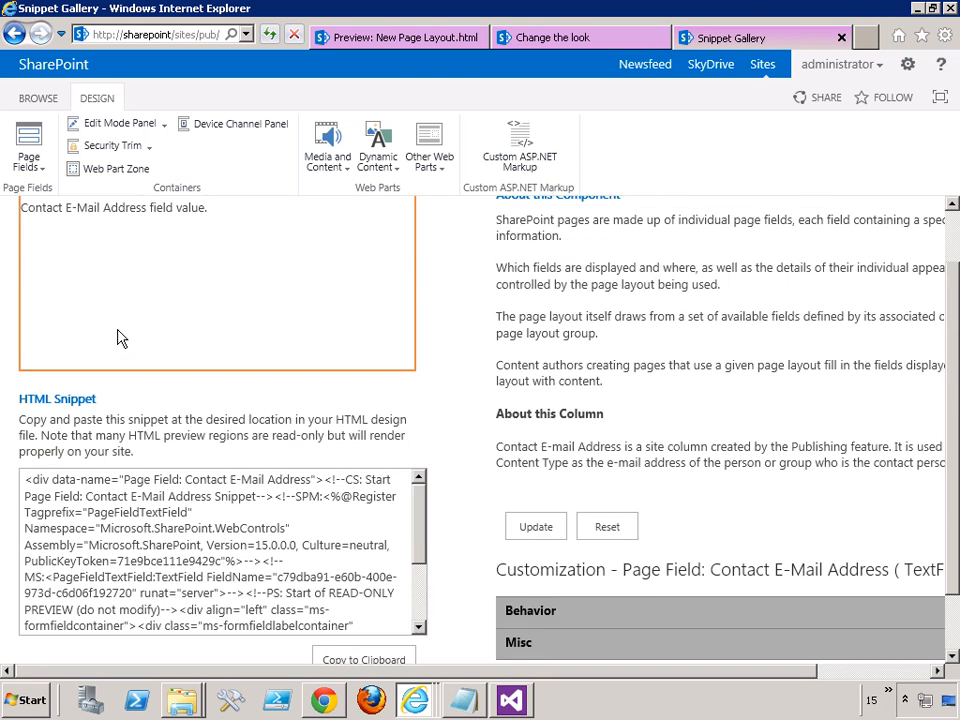
drag(28, 412, 384, 617)
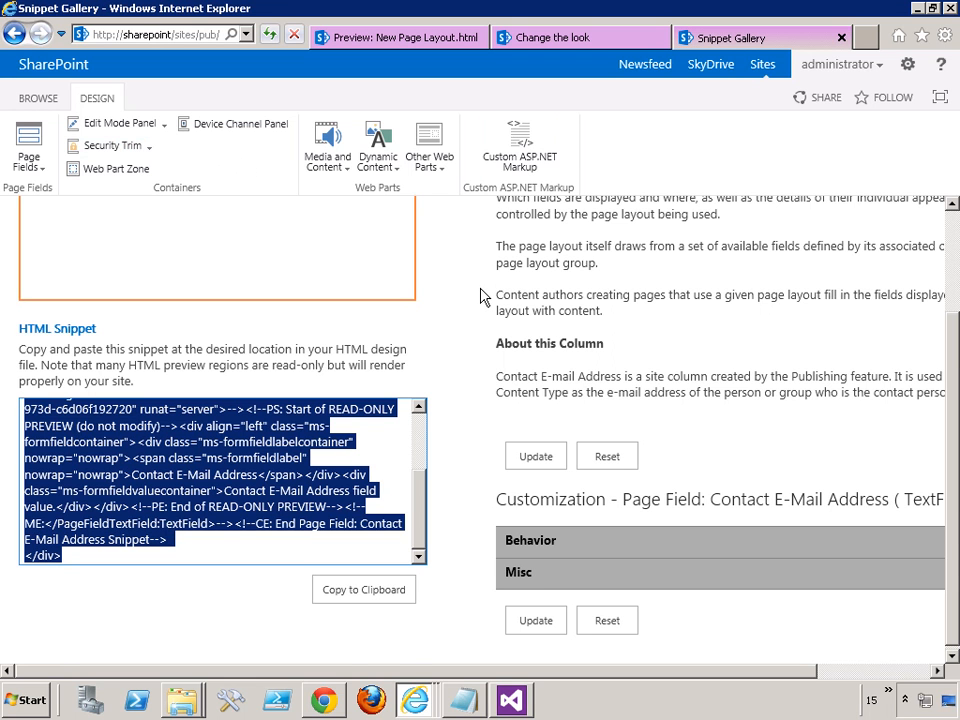
scroll(480, 297, up, 3)
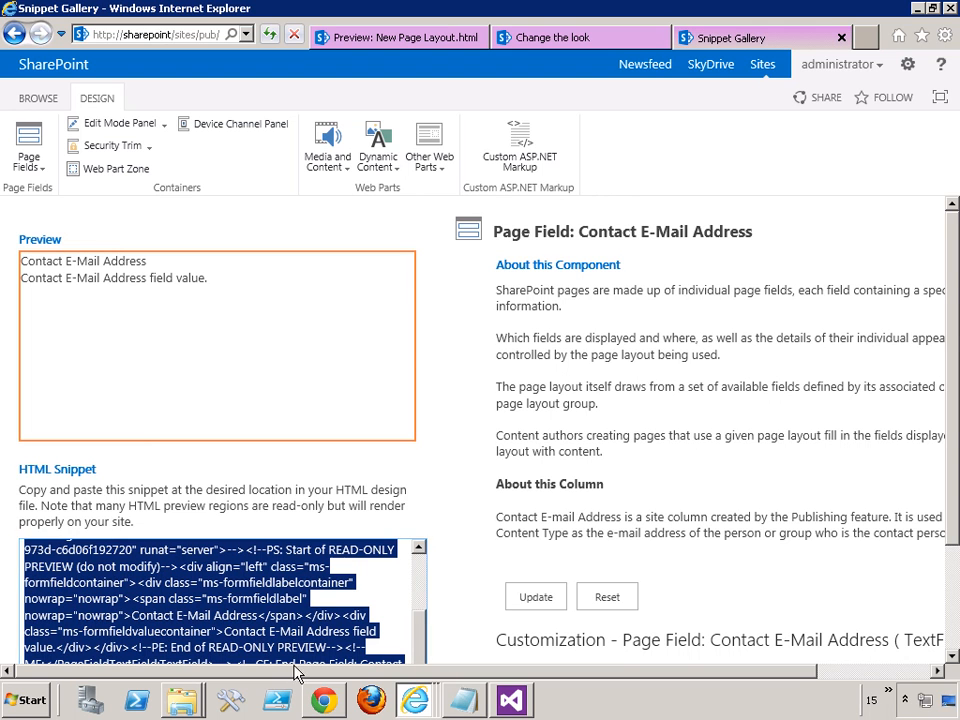
- Switch to the site in Chrome and create a new page named From Layout
click(323, 701)
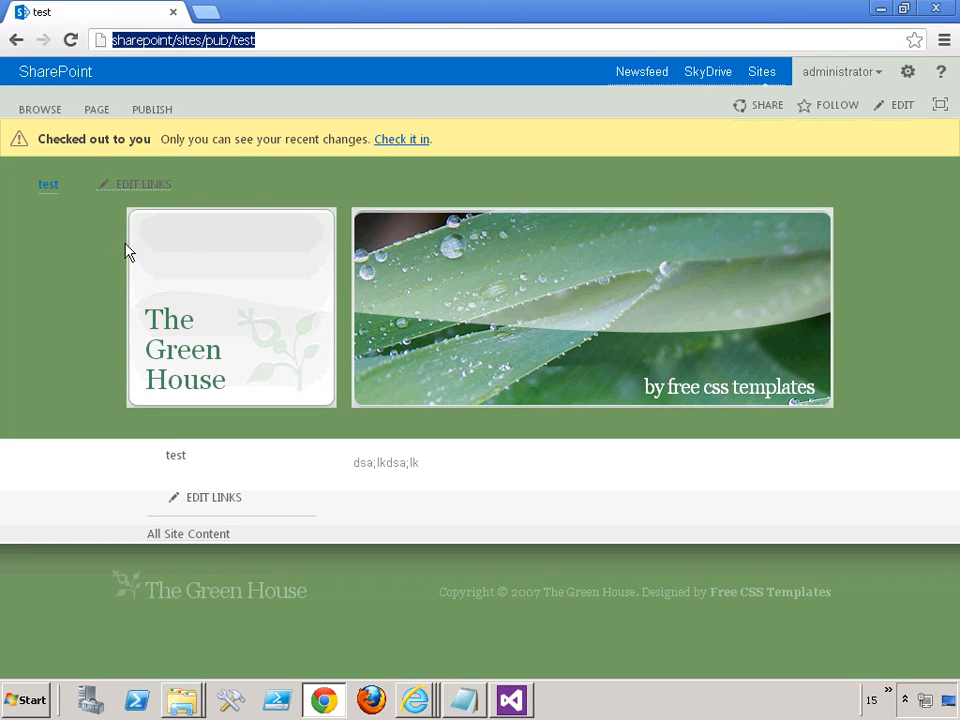
click(906, 72)
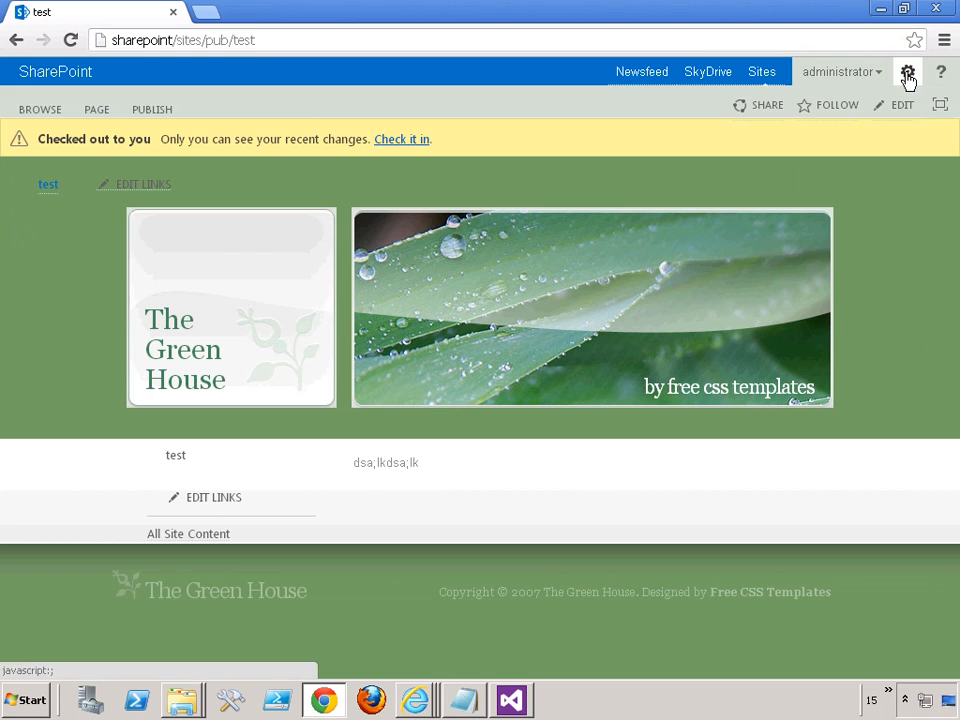
click(858, 206)
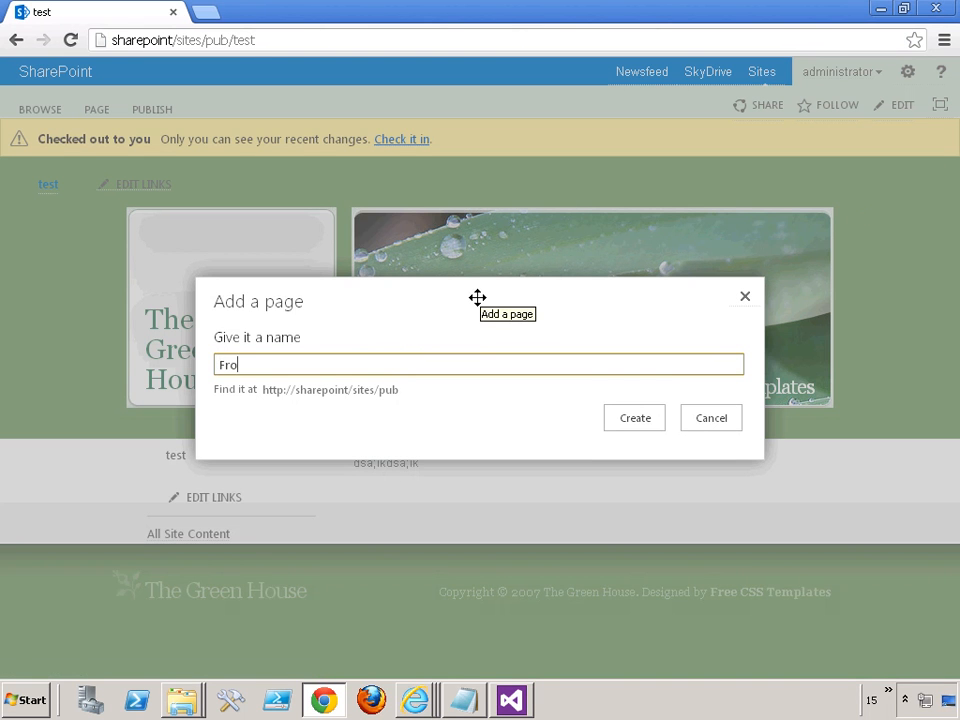
text(From Layout)
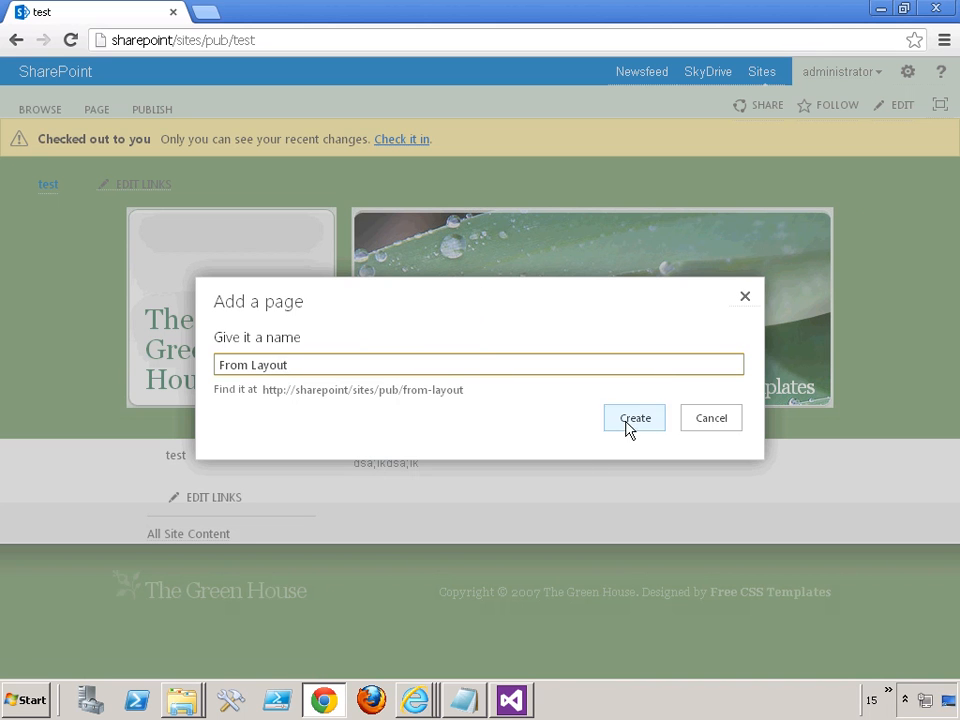
click(634, 418)
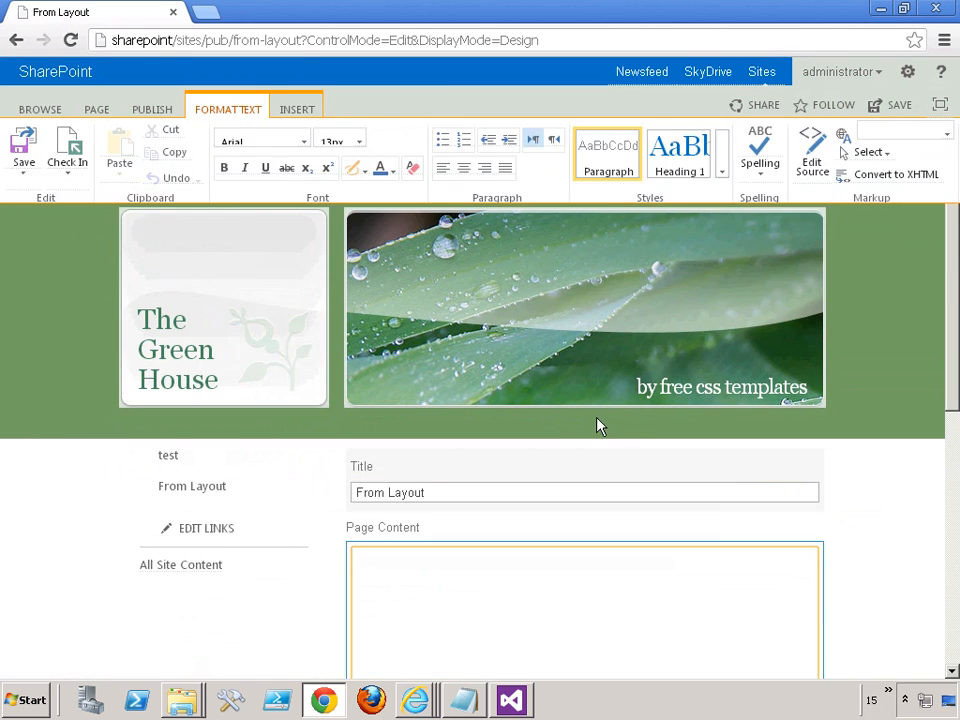
- Review the editable title, page content and rollup image fields of the From Layout page and place the cursor in Page Content
scroll(335, 420, down, 2)
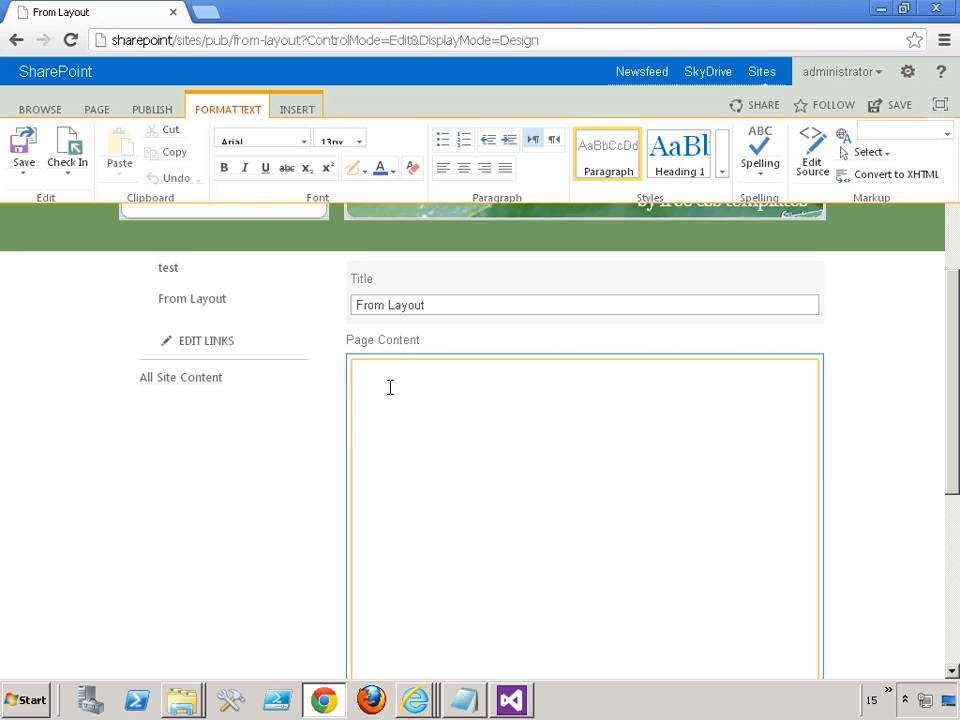
scroll(400, 390, down, 4)
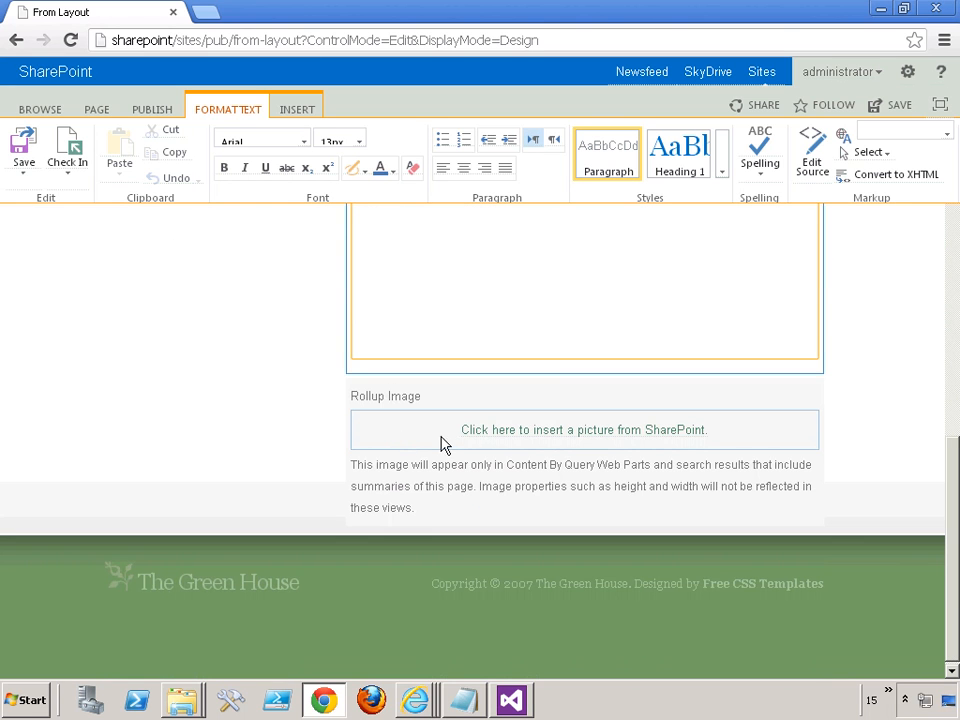
scroll(324, 387, up, 5)
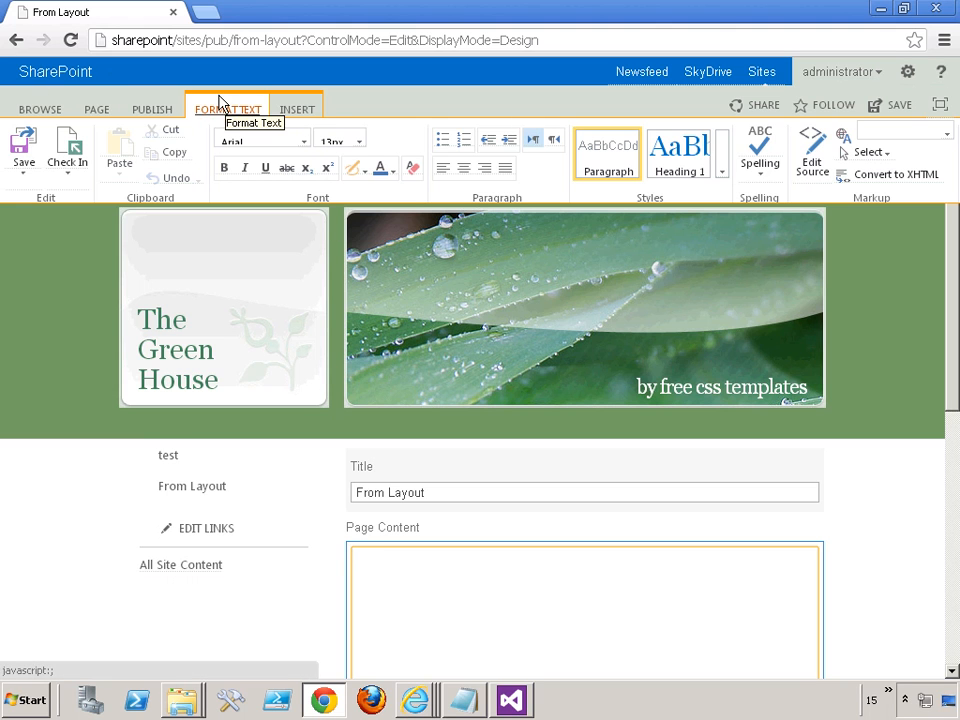
click(32, 110)
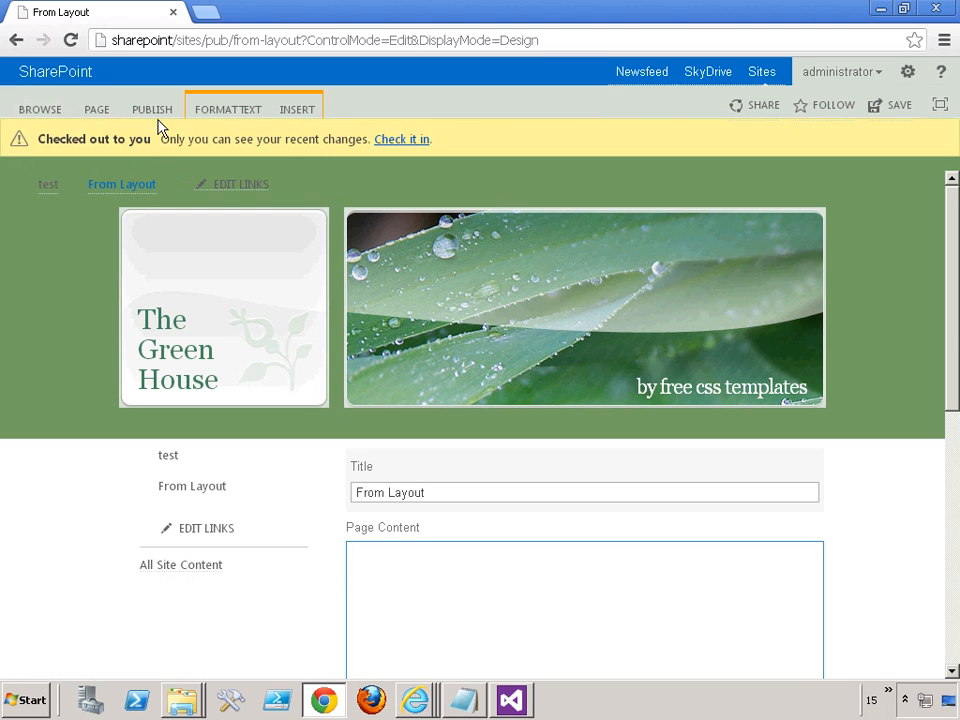
click(390, 561)
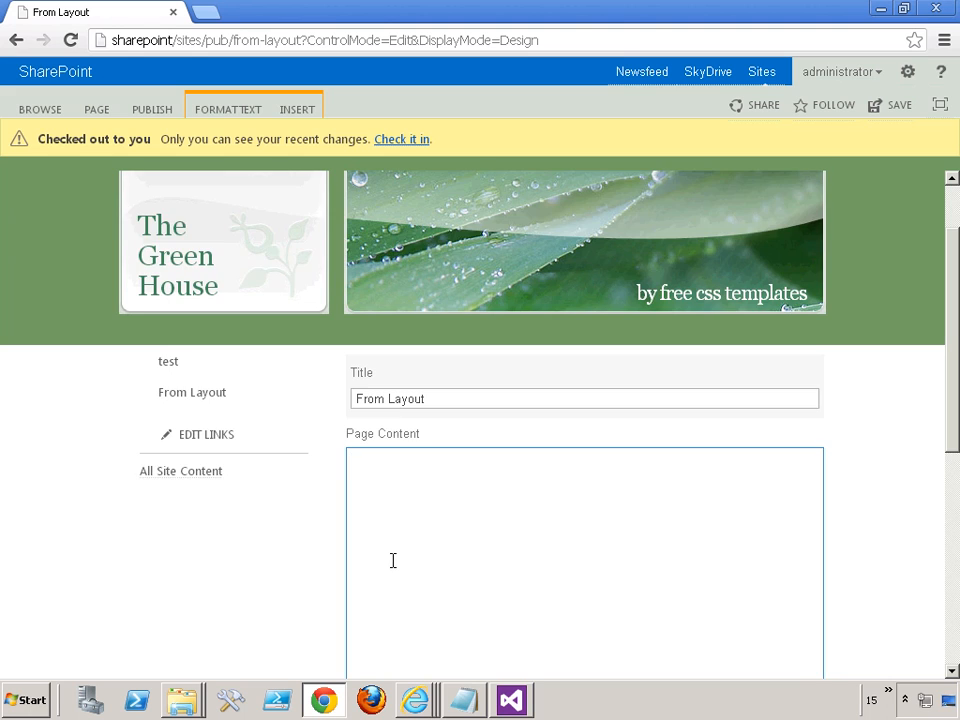
scroll(393, 560, down, 2)
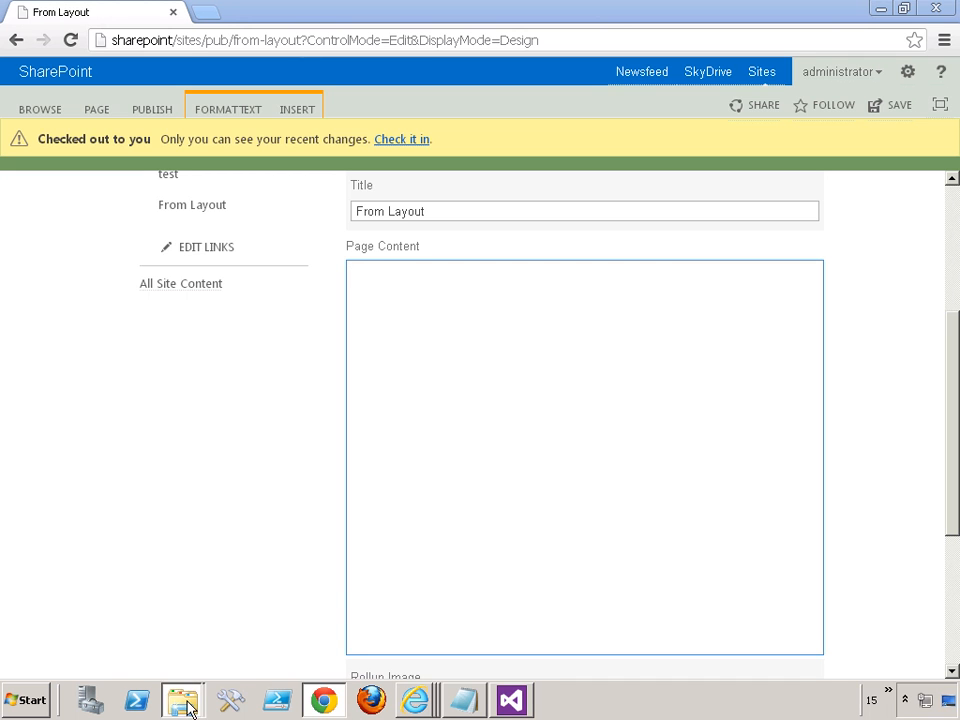
- Switch to the Documents library in File Explorer and open the Fruit workbook in Excel
mouse_move(190, 680)
click(81, 660)
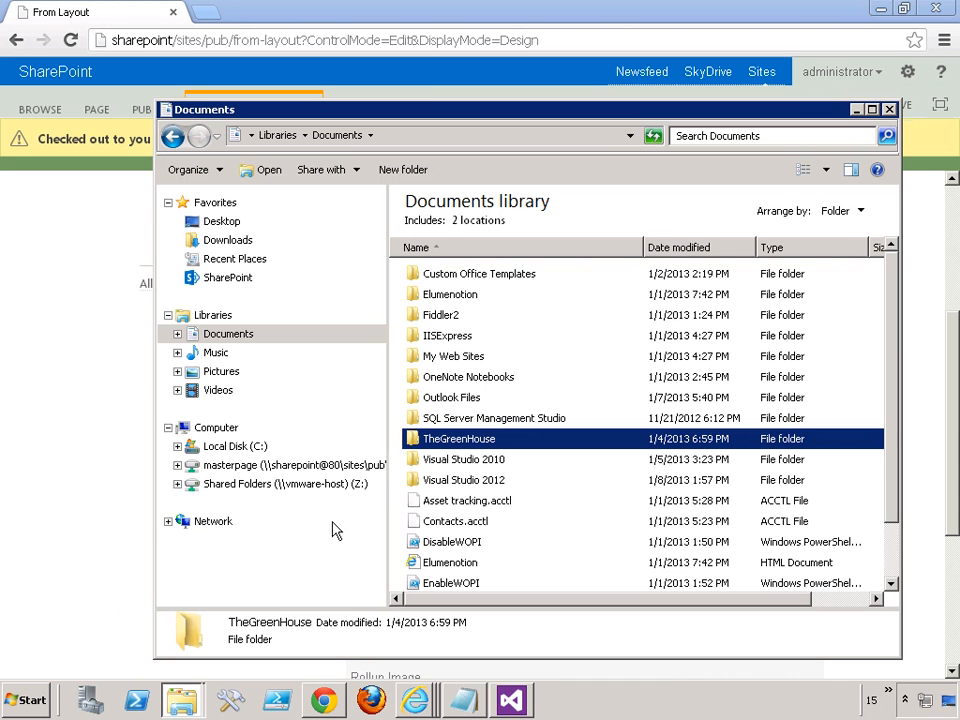
scroll(572, 510, down, 1)
scroll(573, 507, down, 1)
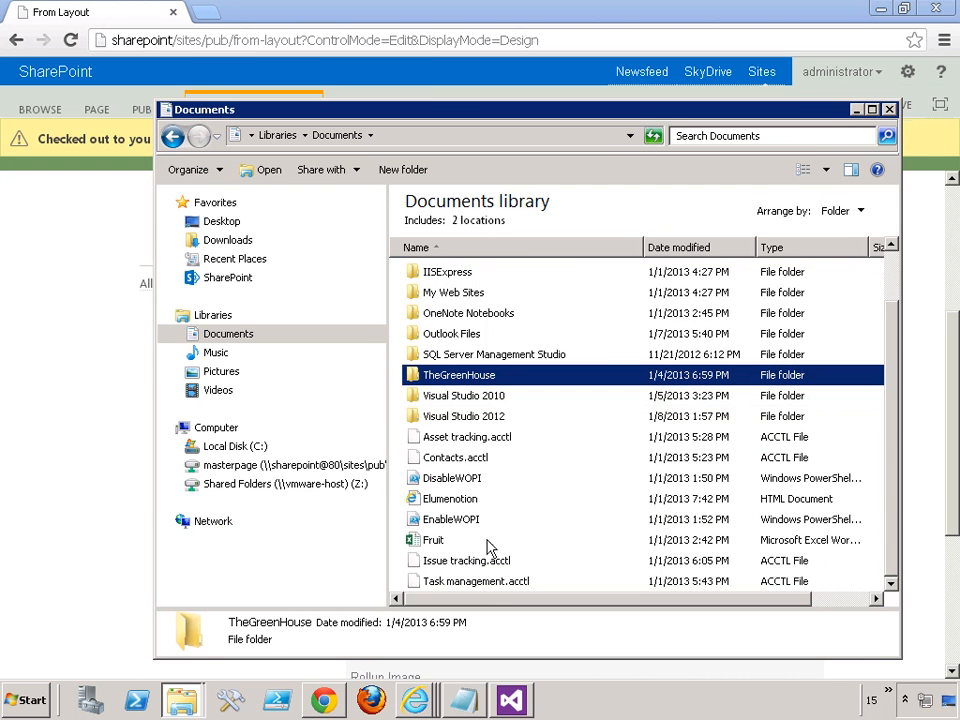
double_click(433, 543)
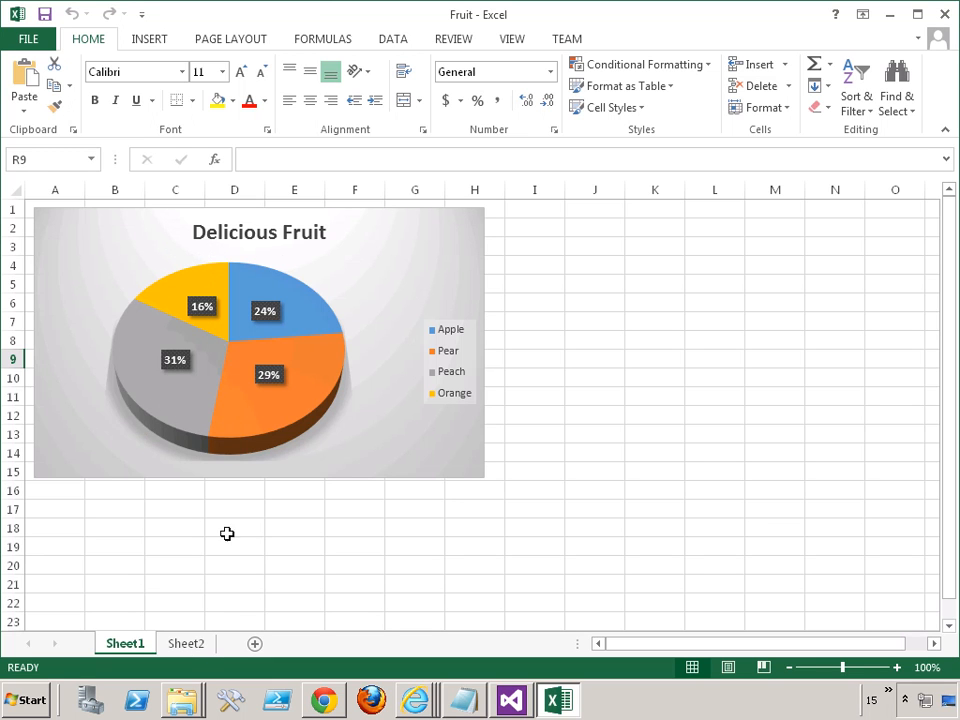
- Copy the fruit and value table A1:B5 from Sheet2 and paste it into Page Content on the From Layout page in Chrome
click(186, 645)
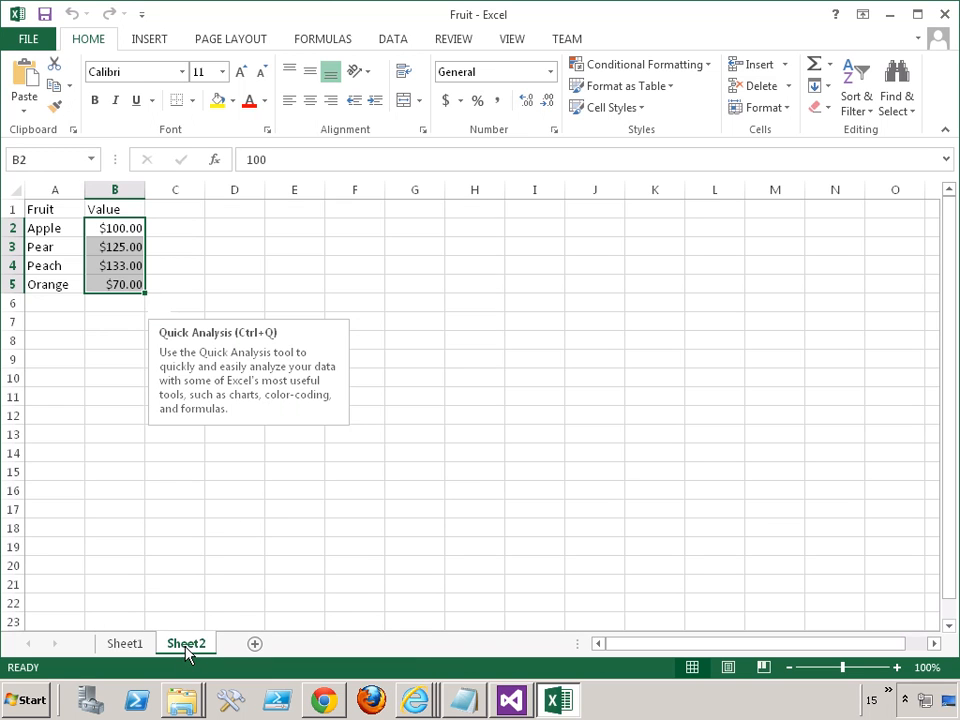
click(44, 209)
drag(44, 209, 111, 285)
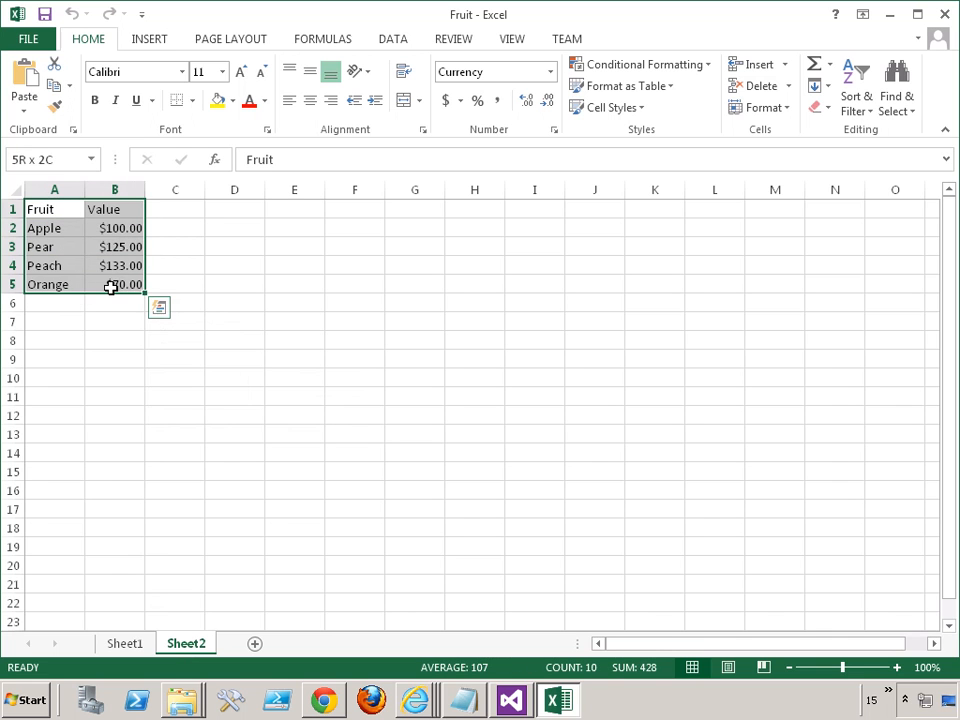
key(ctrl+c)
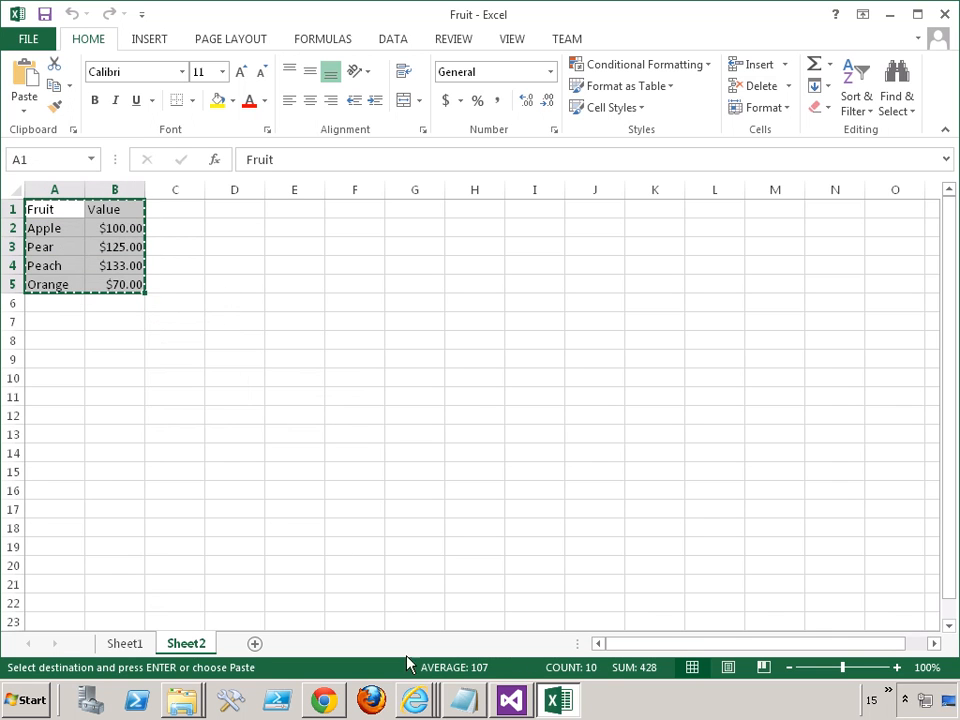
click(320, 704)
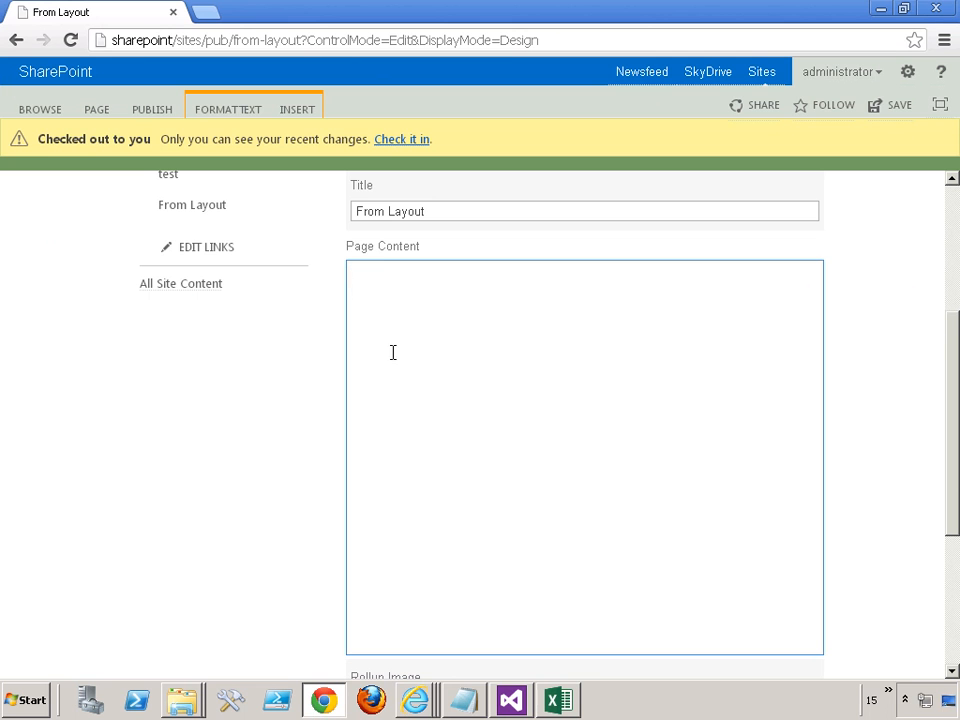
key(ctrl+v)
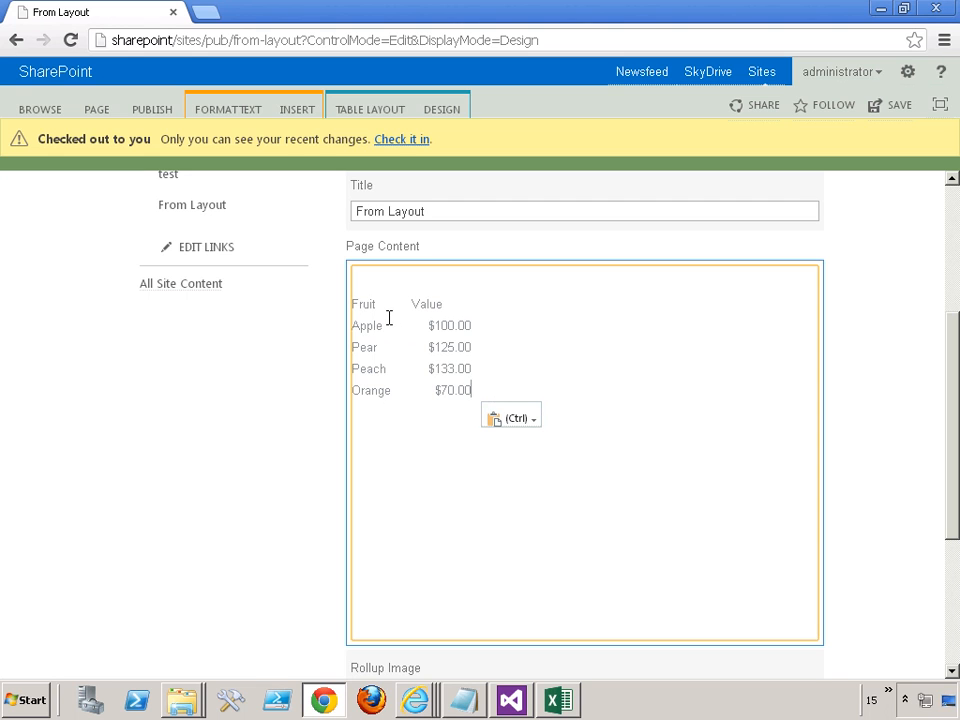
- Try the Paste Clean and Paste Plaintext options on the pasted fruit table, and return it to its original formatting
click(535, 424)
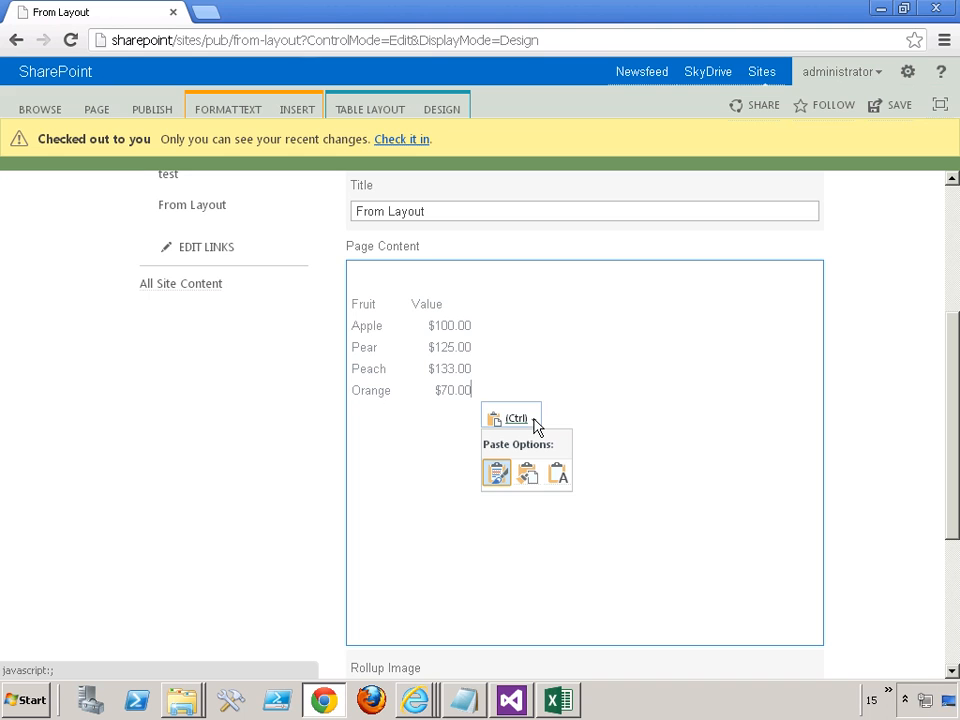
click(527, 472)
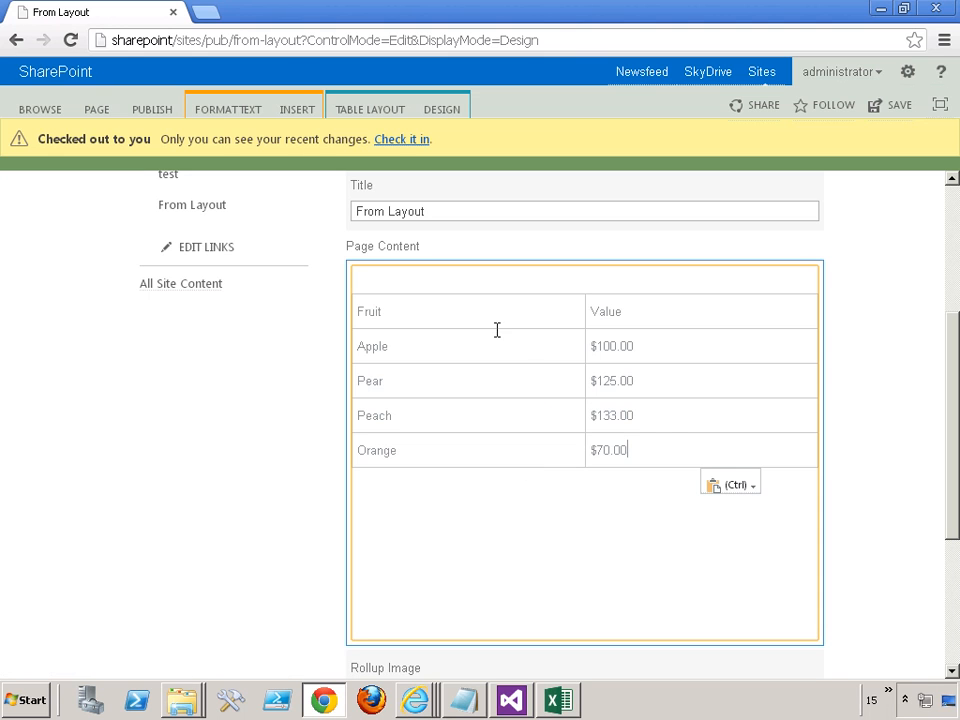
click(748, 487)
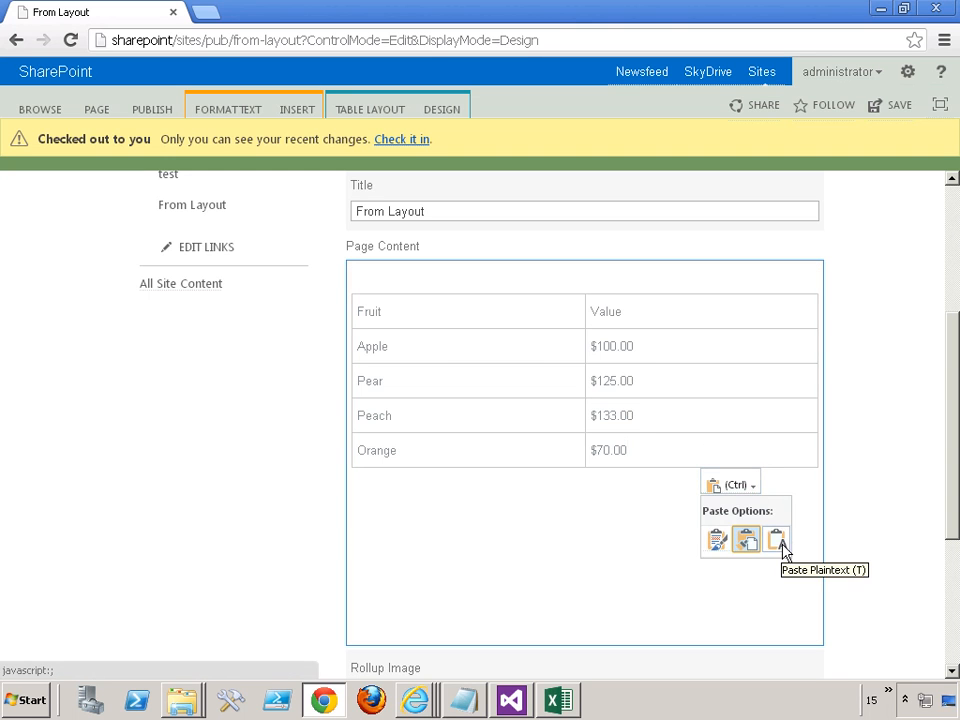
click(778, 541)
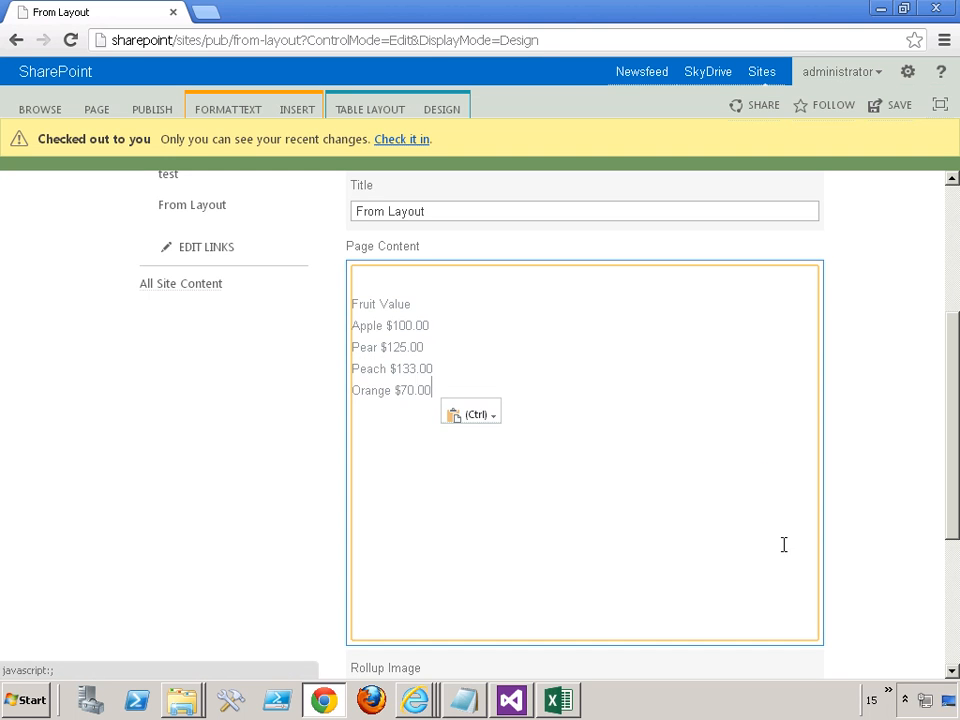
click(493, 418)
click(457, 469)
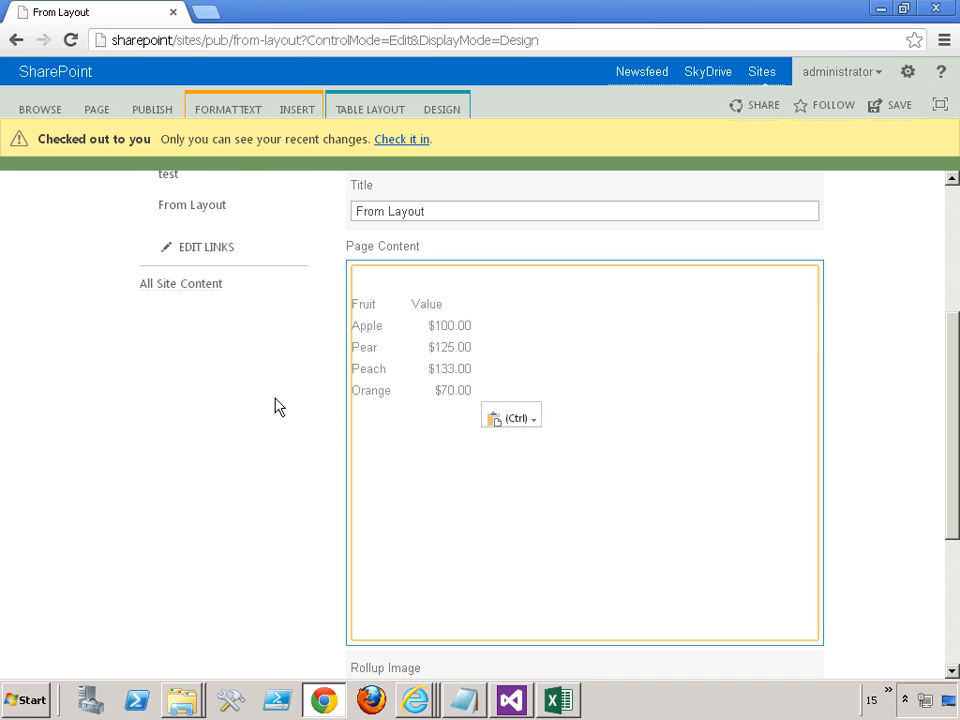
- Save the From Layout page with the pasted fruit table
click(96, 112)
click(22, 155)
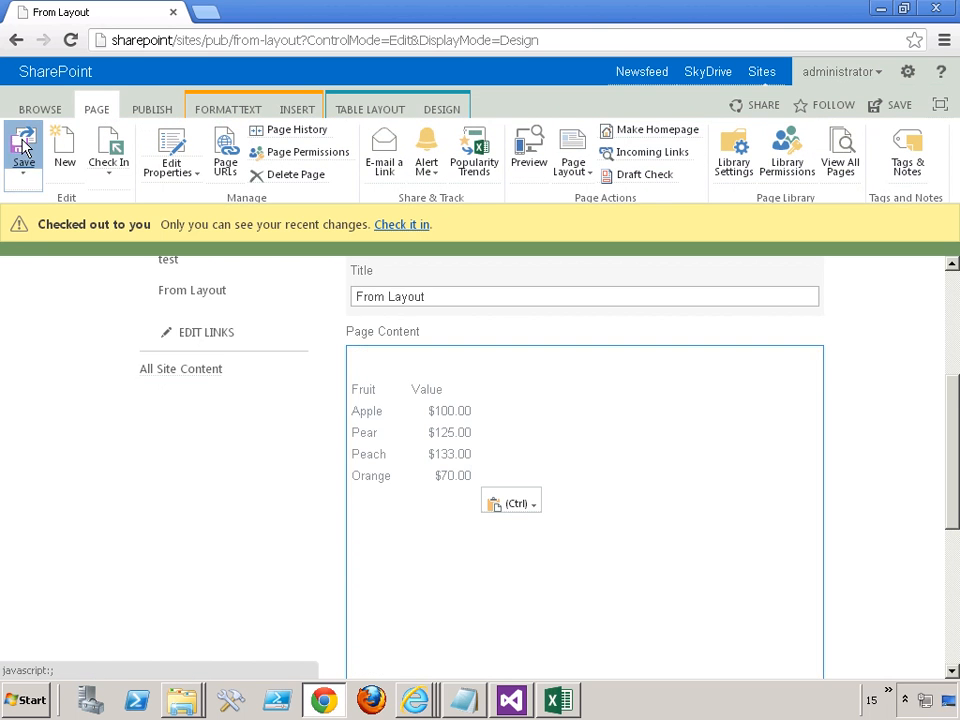